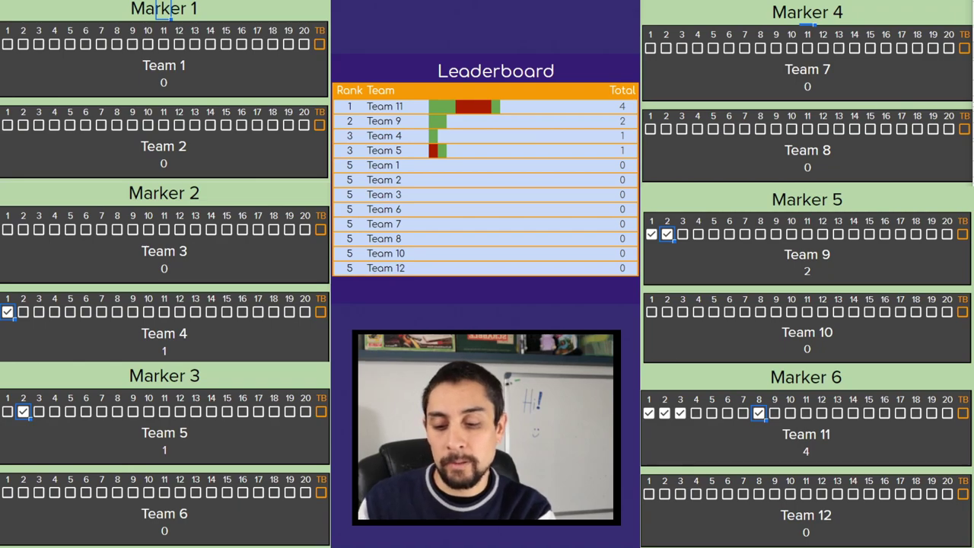
# - Rename the Marker 1 and Marker 2 panel titles to the marker's name
pyautogui.tripleClick(163, 9)
pyautogui.write('Janet')
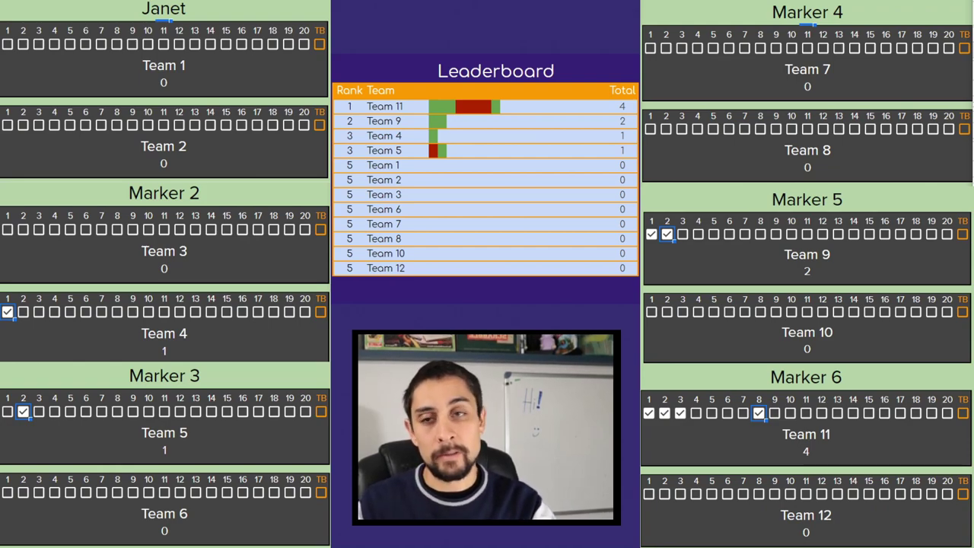
pyautogui.tripleClick(159, 193)
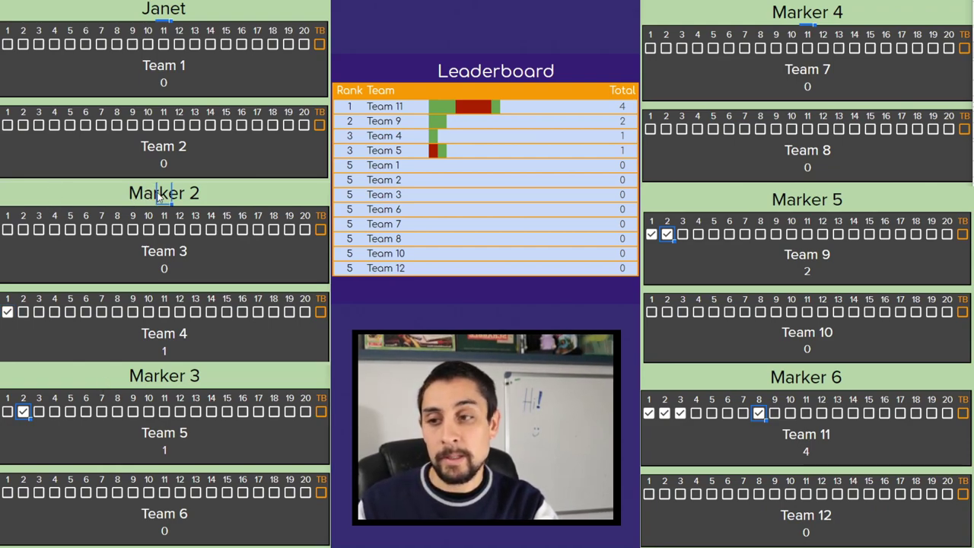
pyautogui.write('Janet')
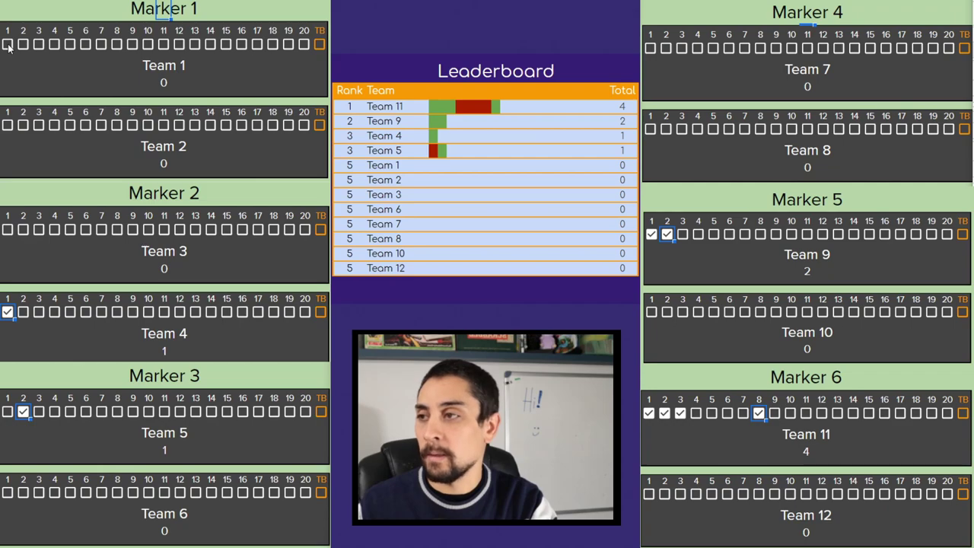
# - Tick Team 1's boxes for questions 1 to 5 in the Marker 1 panel
pyautogui.click(6, 45)
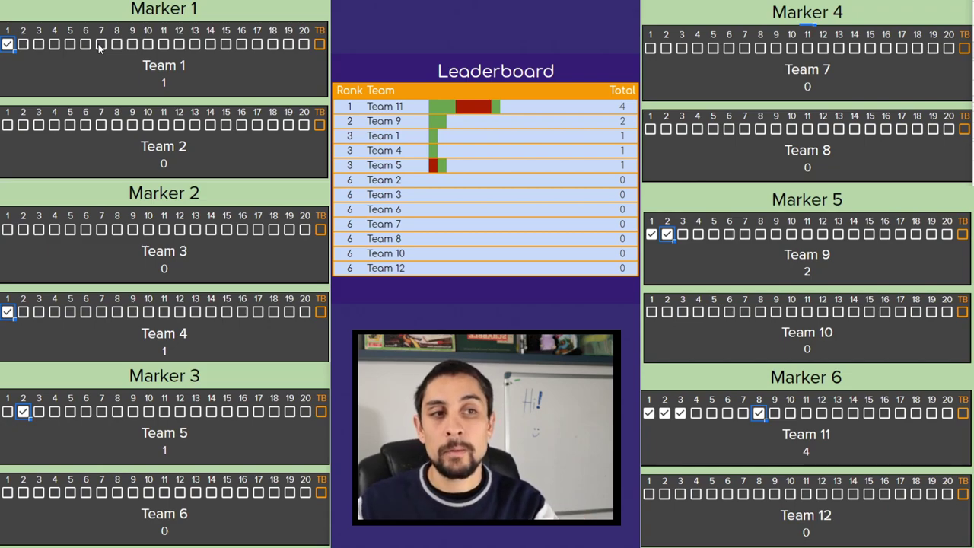
pyautogui.click(24, 44)
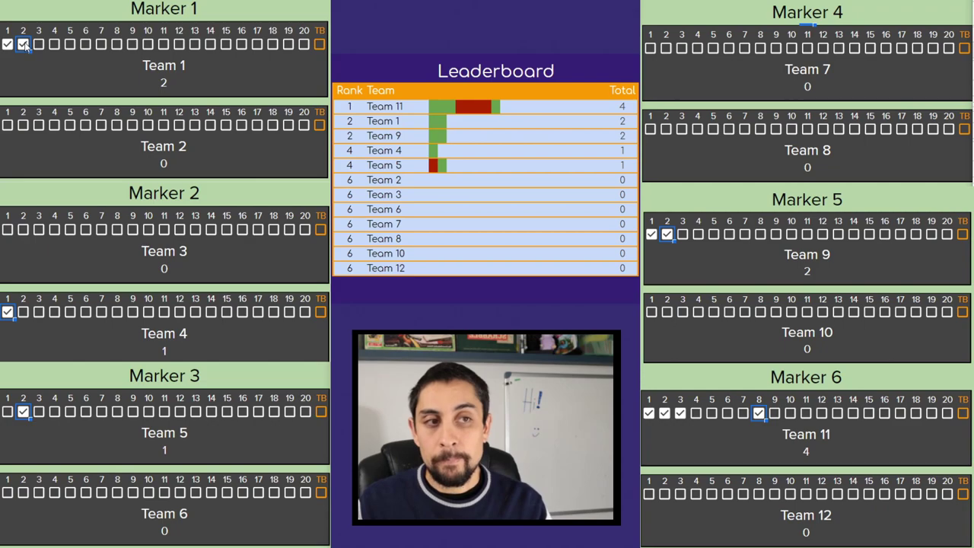
pyautogui.click(39, 45)
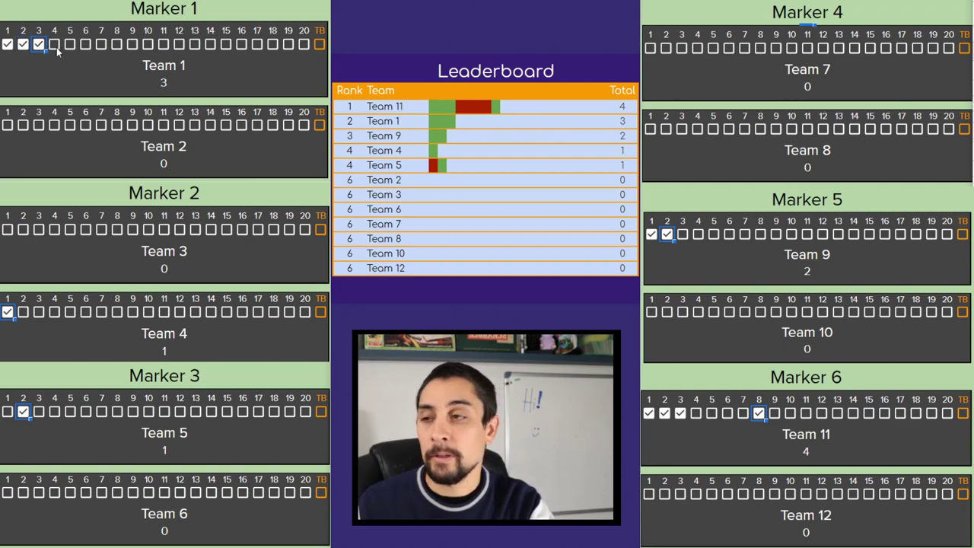
pyautogui.click(56, 47)
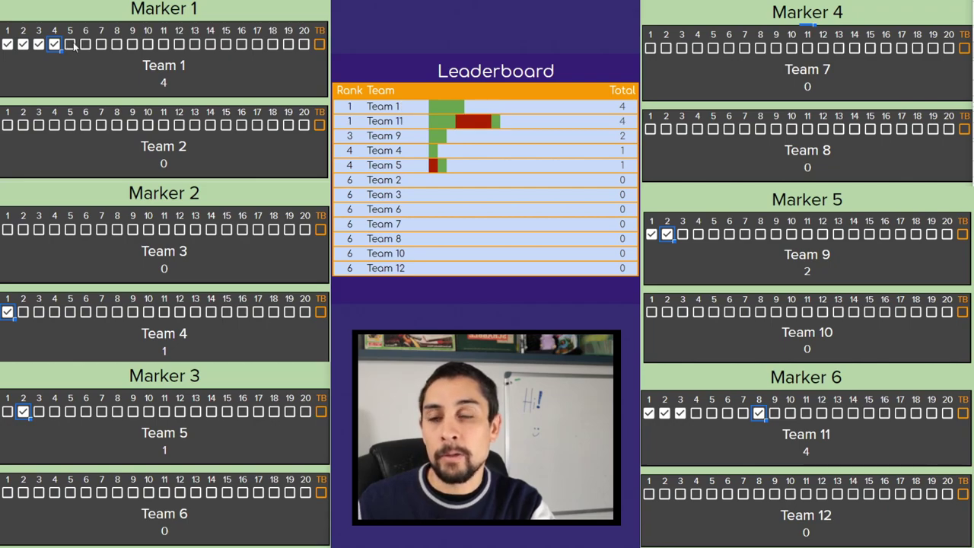
pyautogui.click(70, 45)
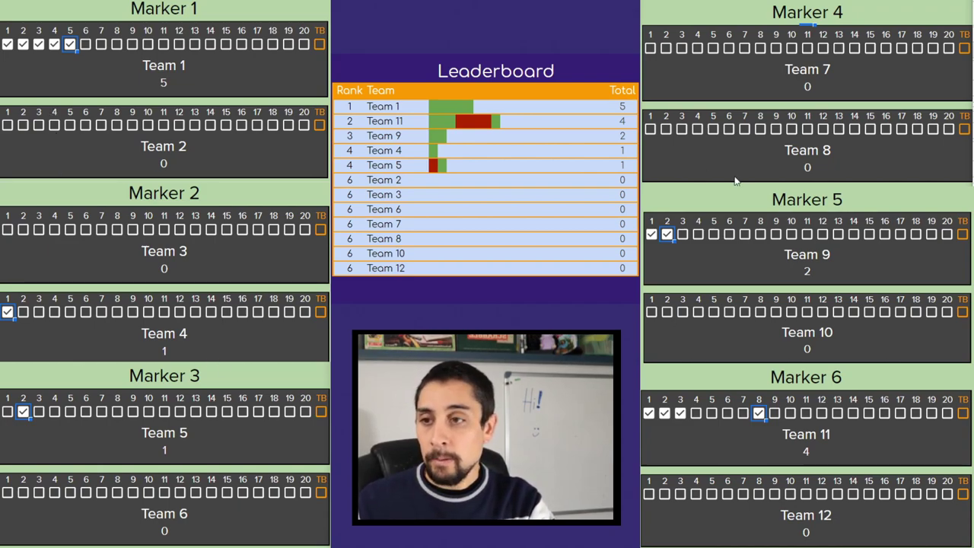
# - Tick Team 8's boxes for questions 1, 3 and 6 in the Marker 4 panel
pyautogui.click(651, 130)
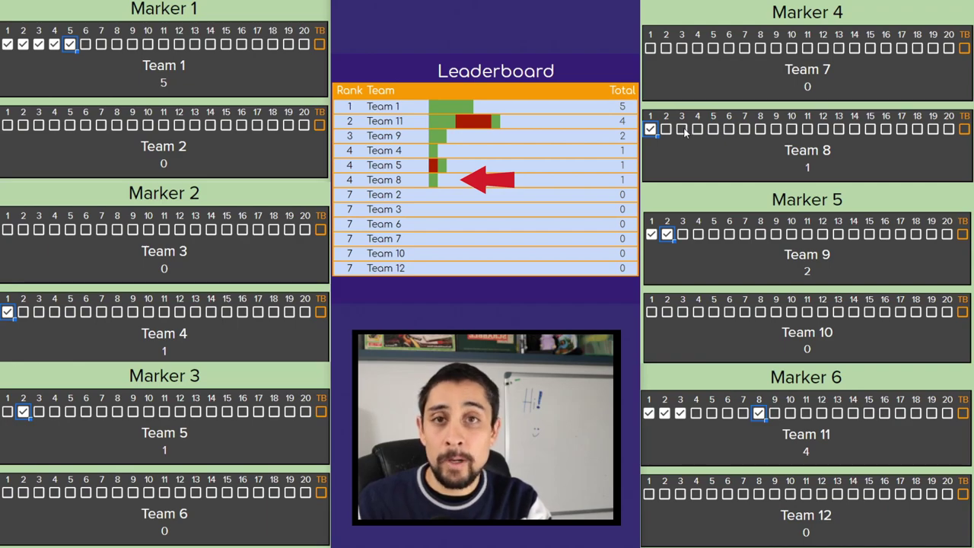
pyautogui.click(682, 129)
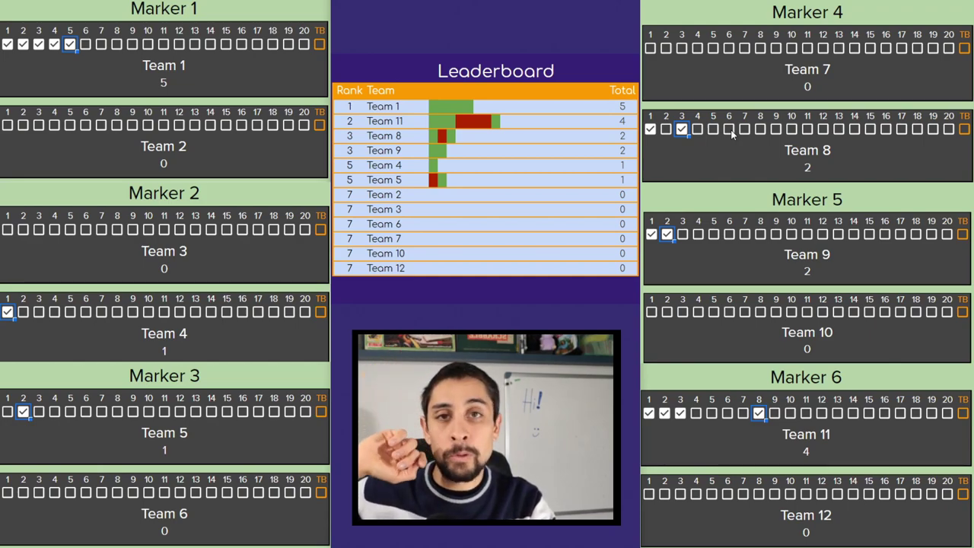
pyautogui.click(729, 130)
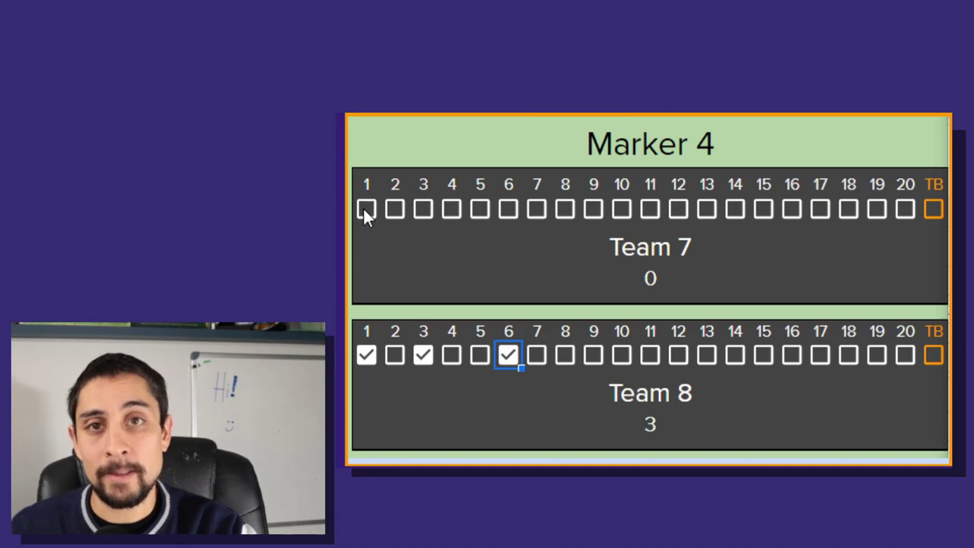
# - Tick Team 7's question 1 box in the Marker 4 panel
pyautogui.click(366, 209)
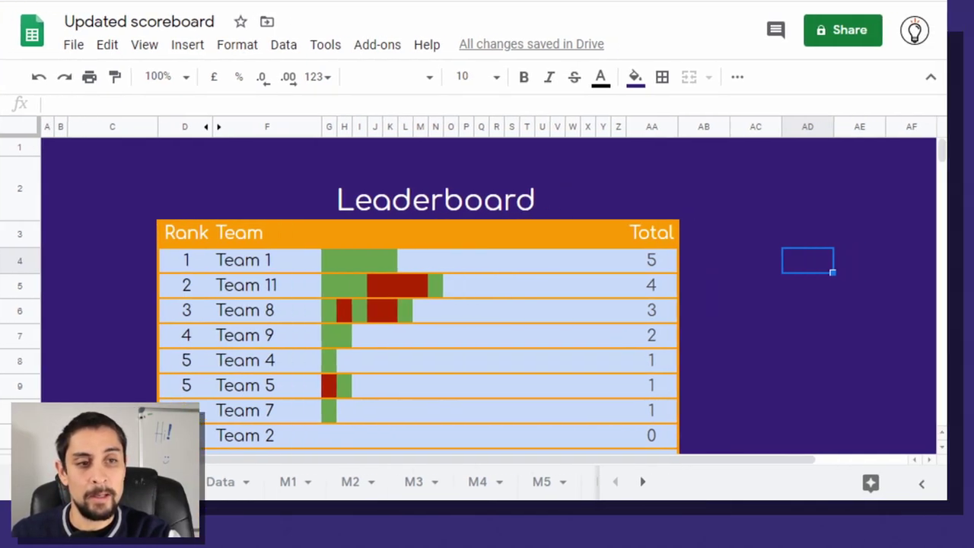
# - Rename the Sheet3 tab to 'Scoreboard' and scroll the tab bar to check sheets M1–M8
pyautogui.doubleClick(149, 489)
pyautogui.write('Scoreboard')
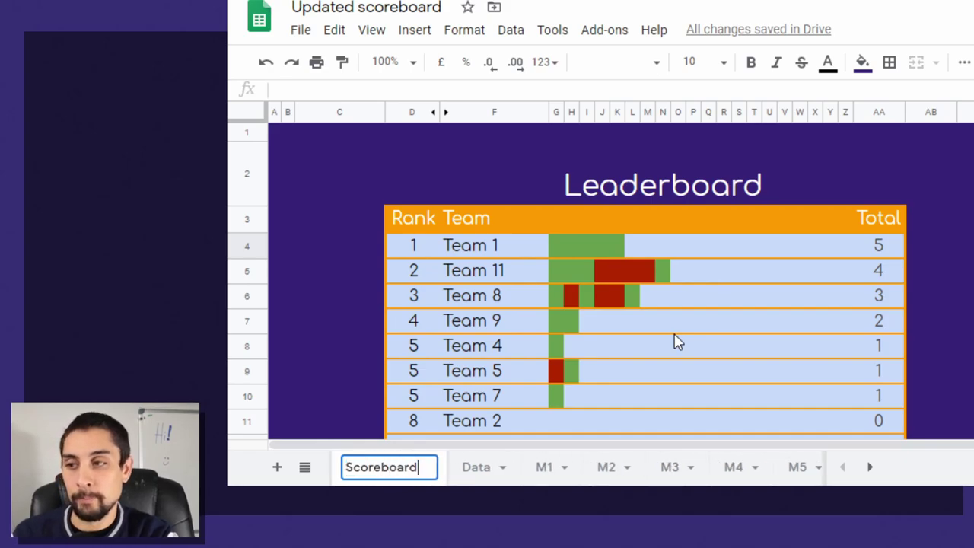
pyautogui.press('Return')
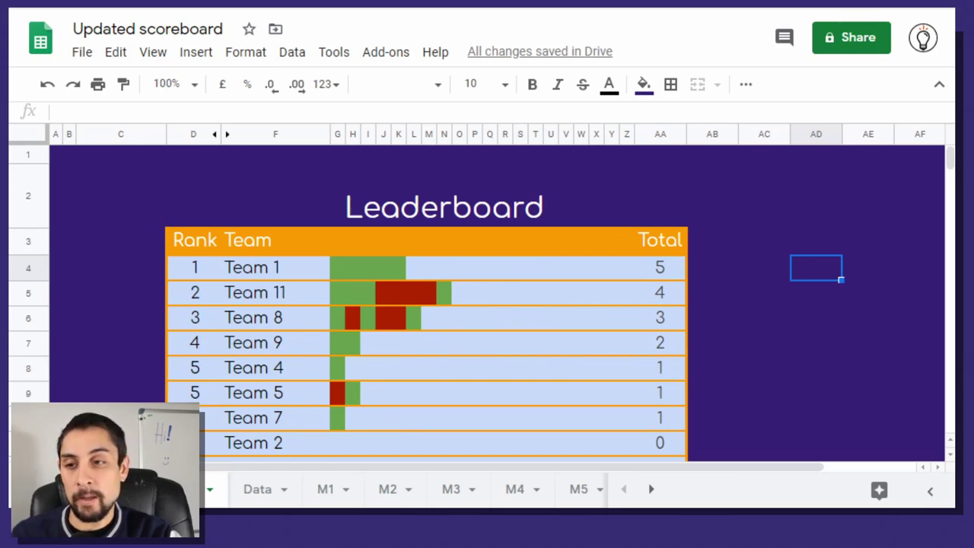
pyautogui.click(651, 489)
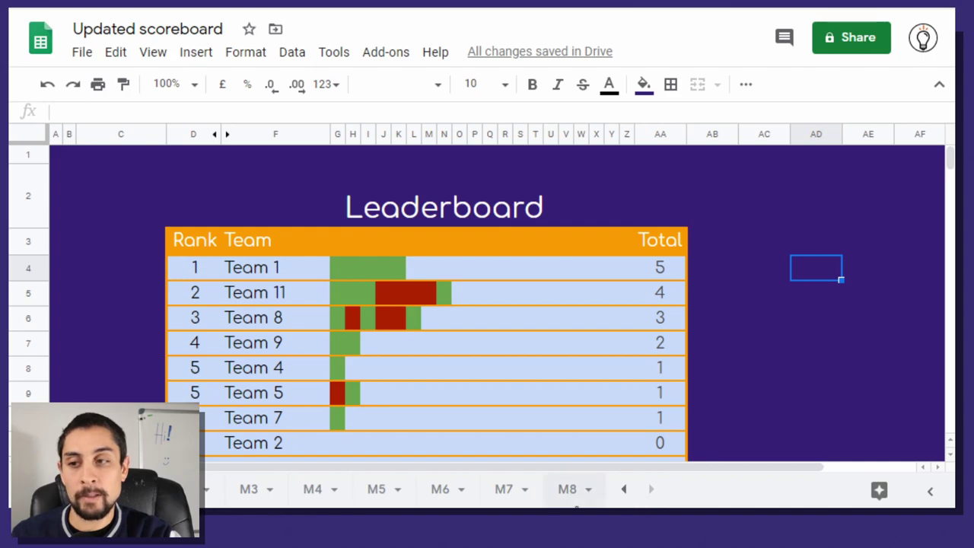
pyautogui.click(623, 491)
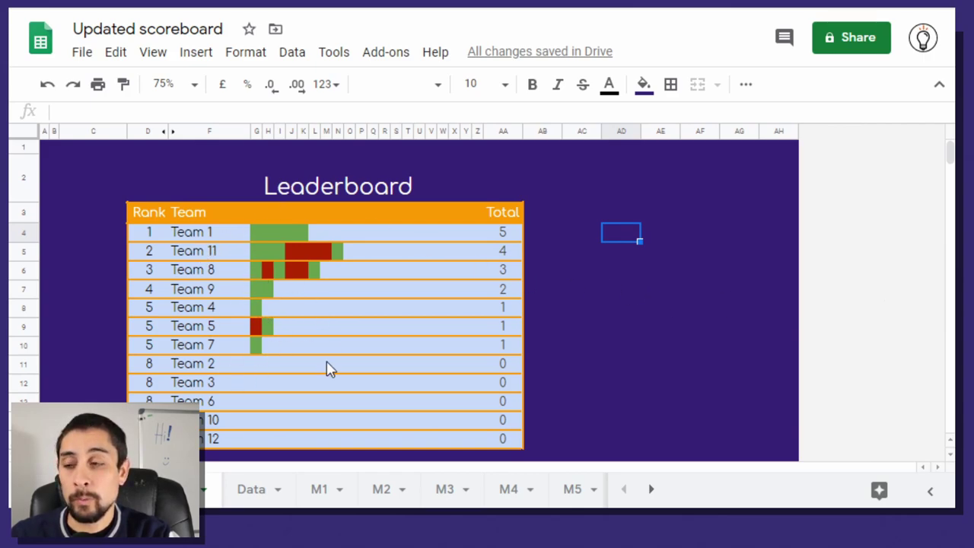
# - On the M1 sheet, inspect empty cell G2's data validation settings without changing them
pyautogui.click(317, 488)
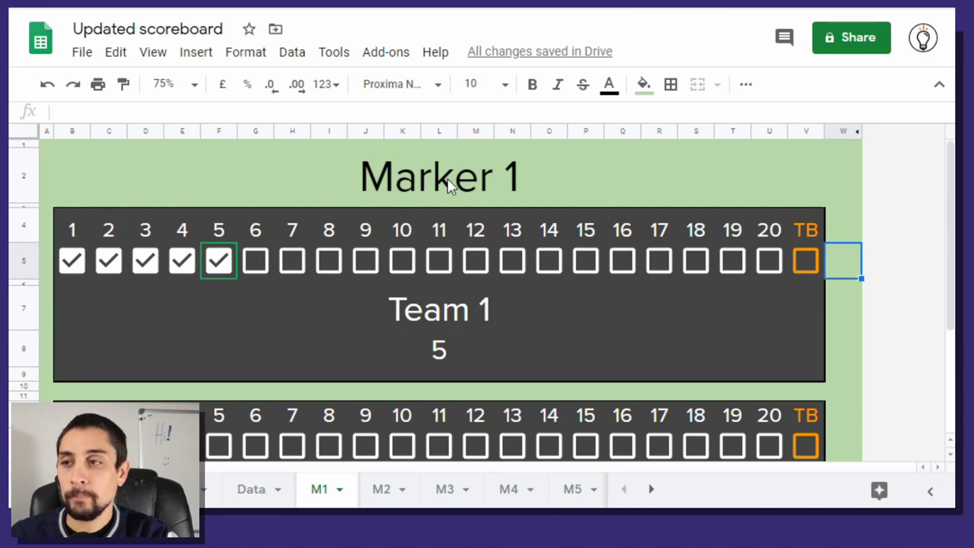
pyautogui.click(448, 183)
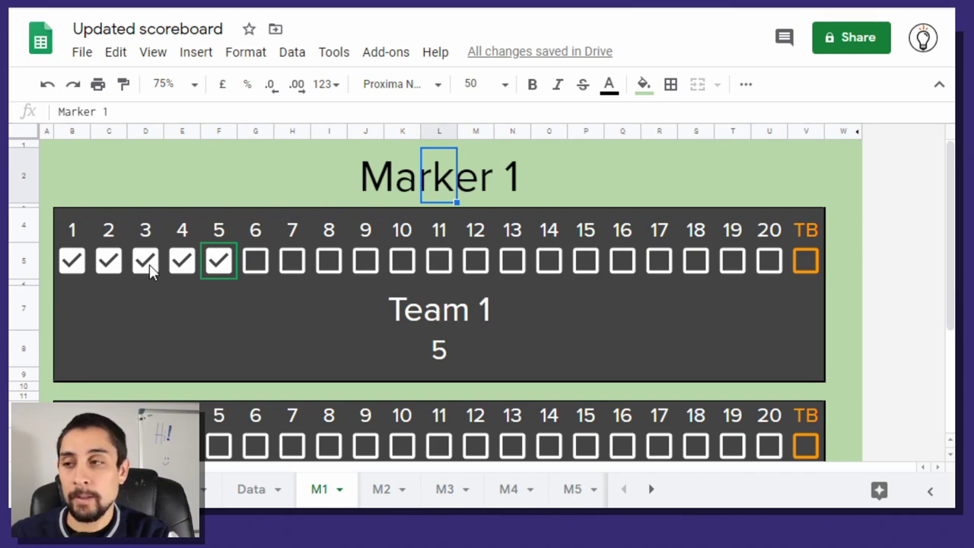
pyautogui.click(329, 261)
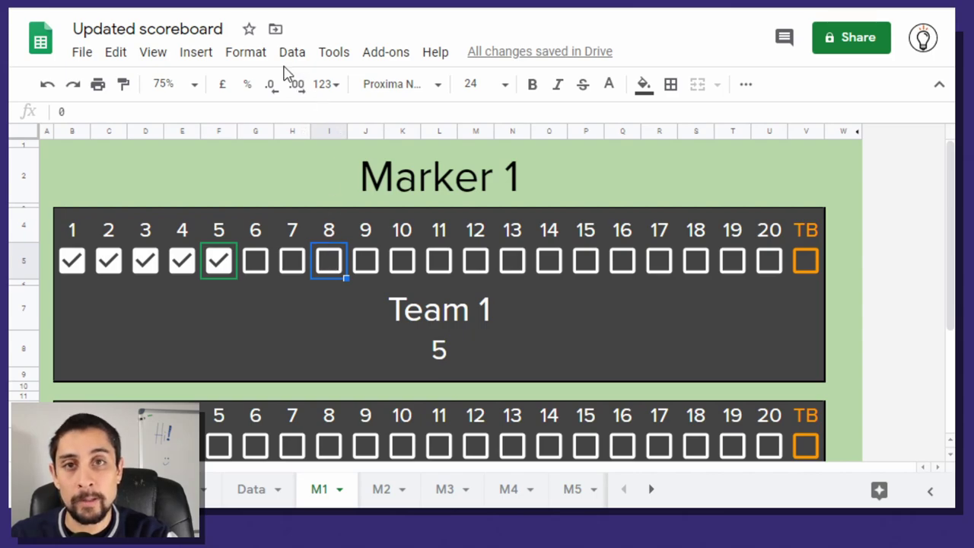
pyautogui.press('Up')
pyautogui.press('Up')
pyautogui.press('Up')
pyautogui.press('Left')
pyautogui.press('Left')
pyautogui.click(292, 51)
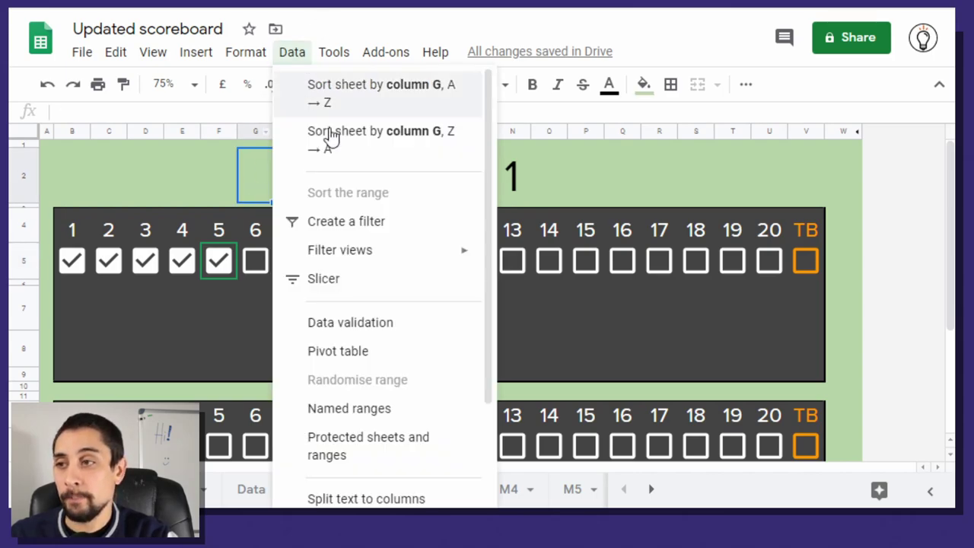
pyautogui.click(325, 295)
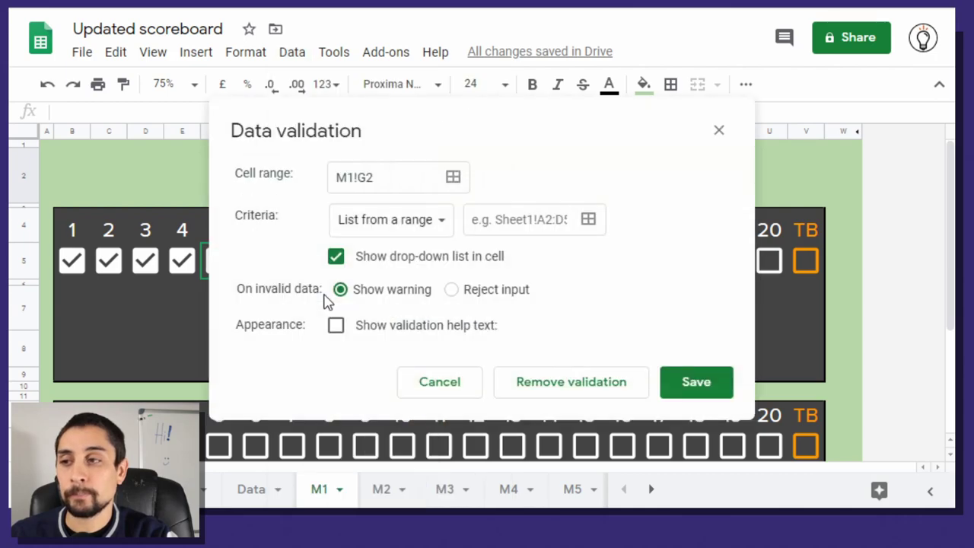
pyautogui.click(408, 382)
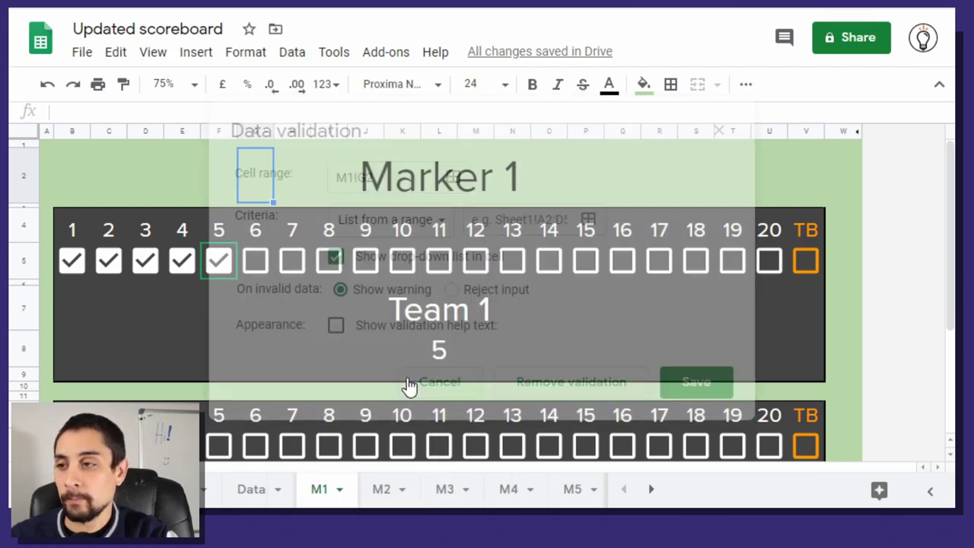
# - Give the tick box validation custom values: 1 when ticked, 0 when unticked
pyautogui.click(293, 266)
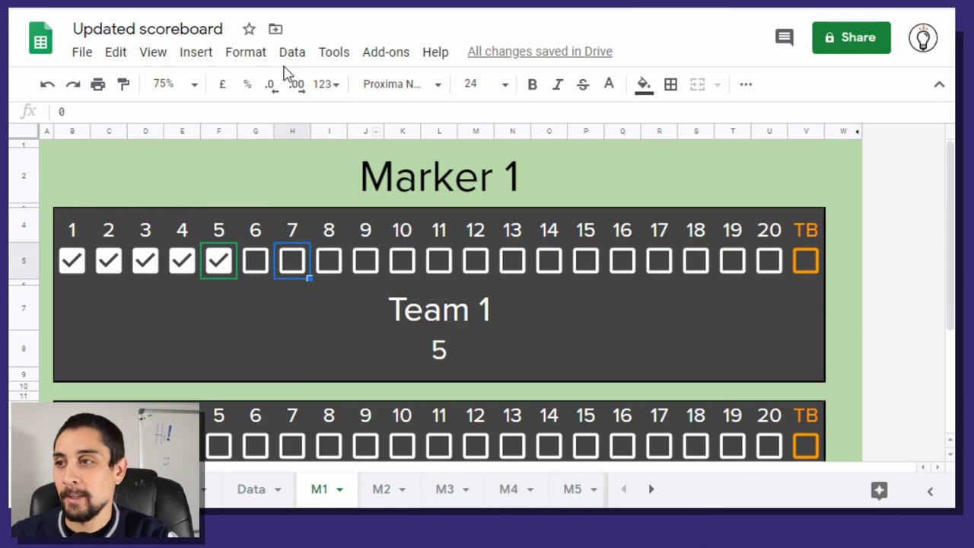
pyautogui.click(288, 55)
pyautogui.click(335, 286)
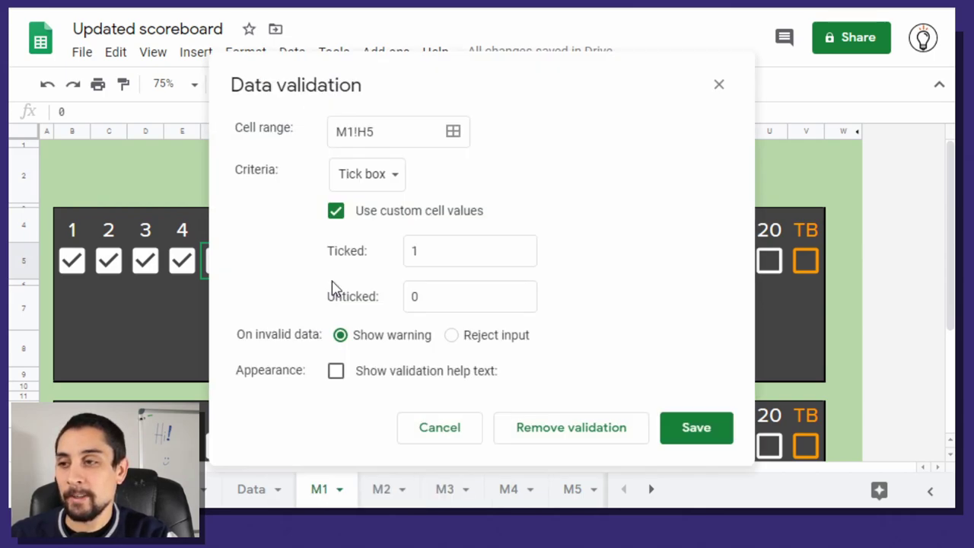
pyautogui.click(336, 211)
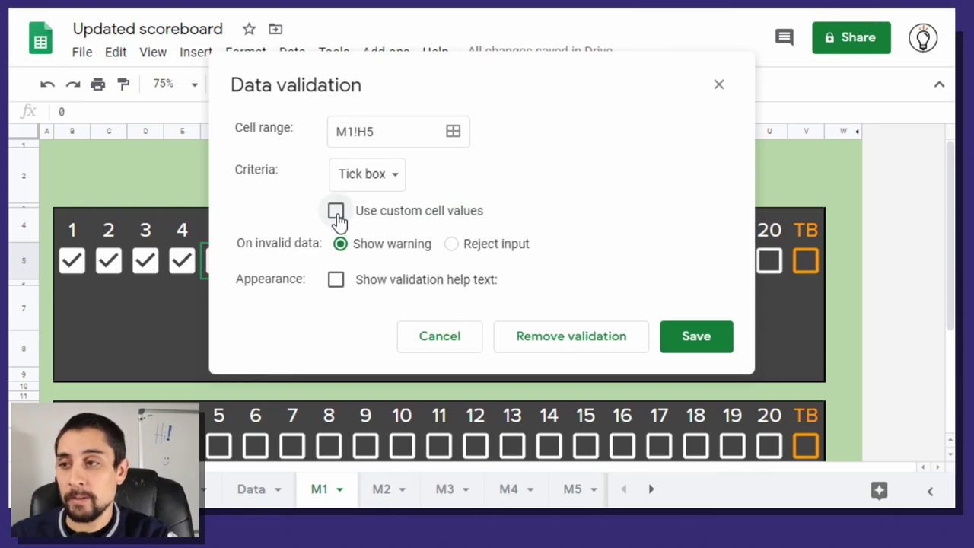
pyautogui.click(336, 211)
pyautogui.click(443, 256)
pyautogui.click(406, 297)
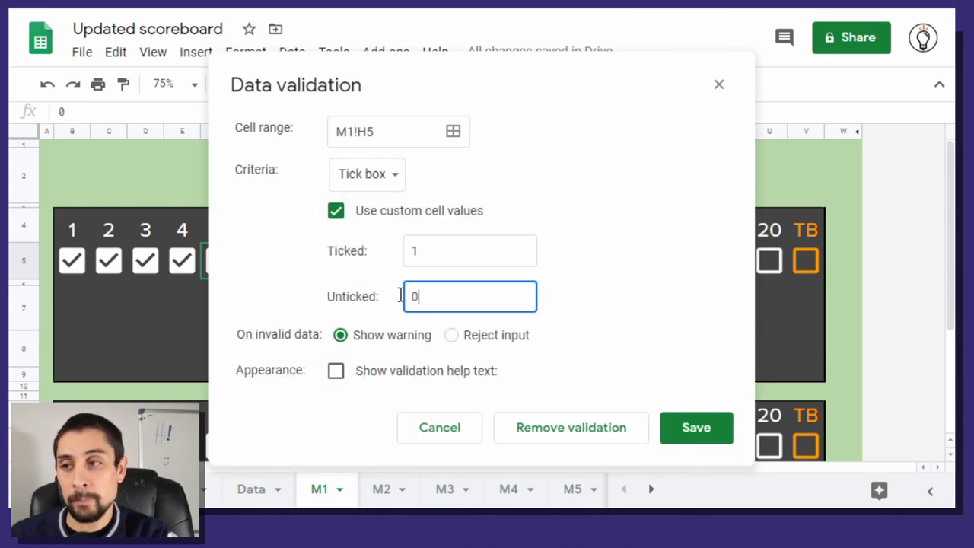
pyautogui.click(436, 247)
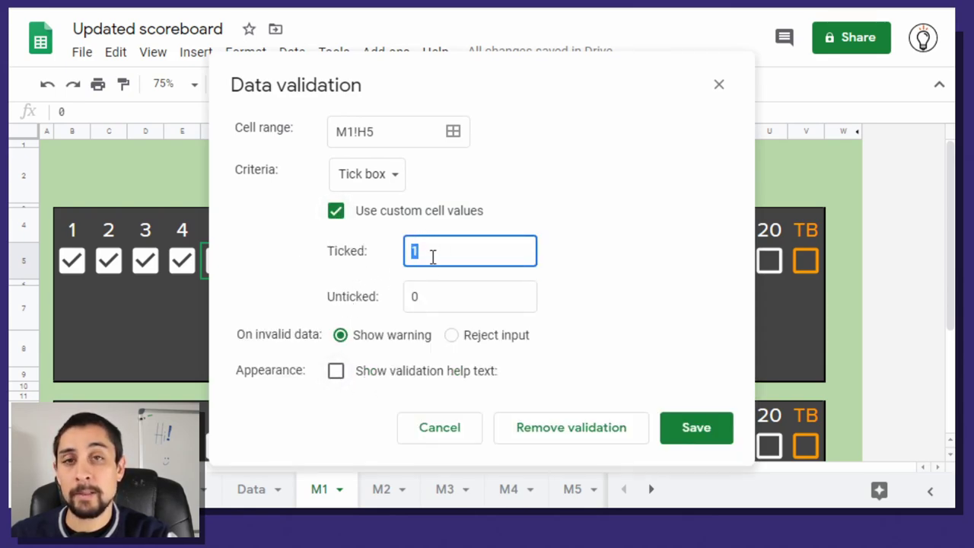
pyautogui.press('Tab')
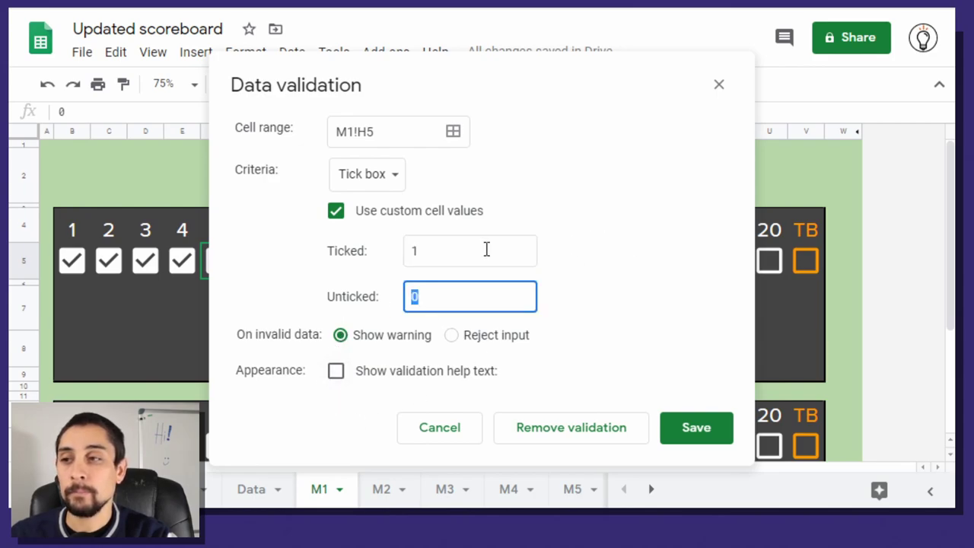
pyautogui.click(486, 250)
pyautogui.click(692, 435)
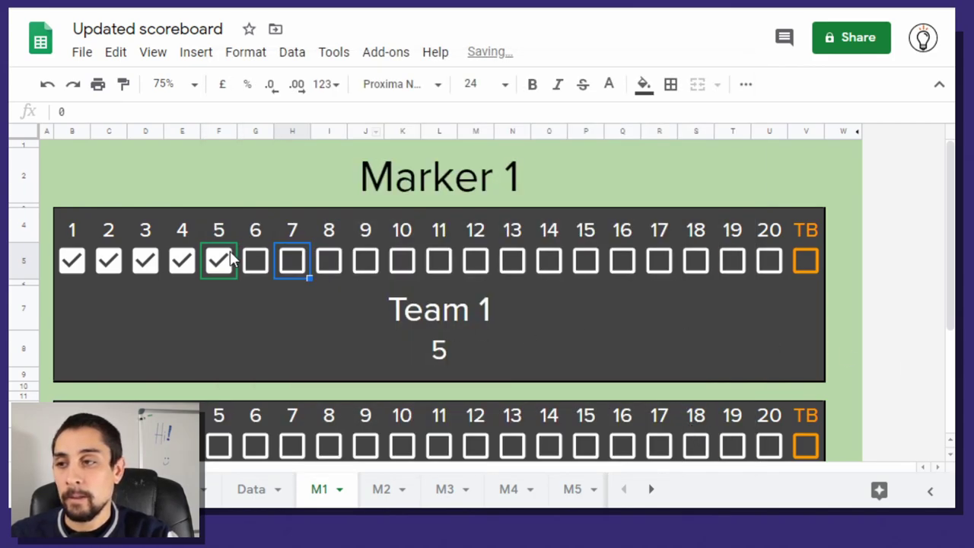
# - Test ticking Team 1's question 20 box, undo it, and confirm the row sums to 5
pyautogui.click(768, 268)
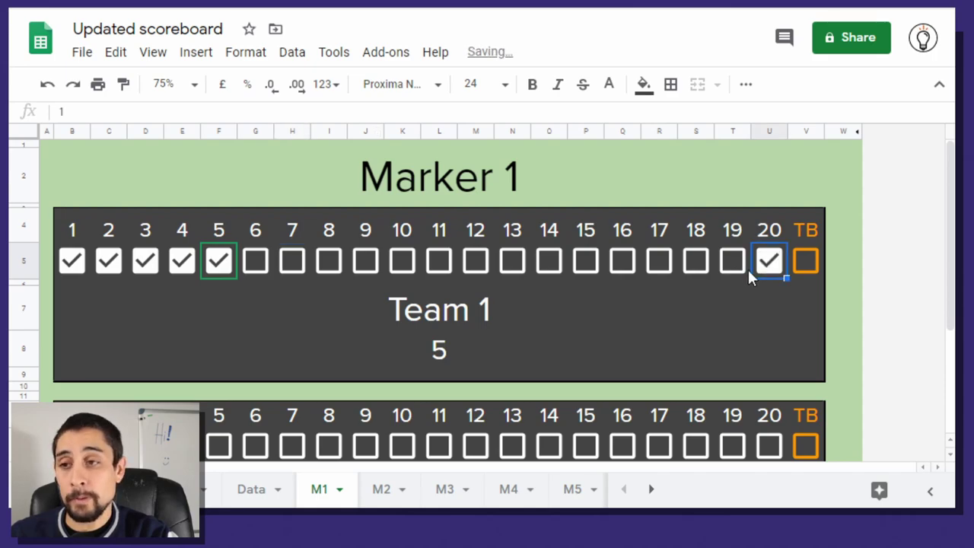
pyautogui.hotkey('ctrl', 'z')
pyautogui.keyDown('shift'); pyautogui.click(87, 267); pyautogui.keyUp('shift')
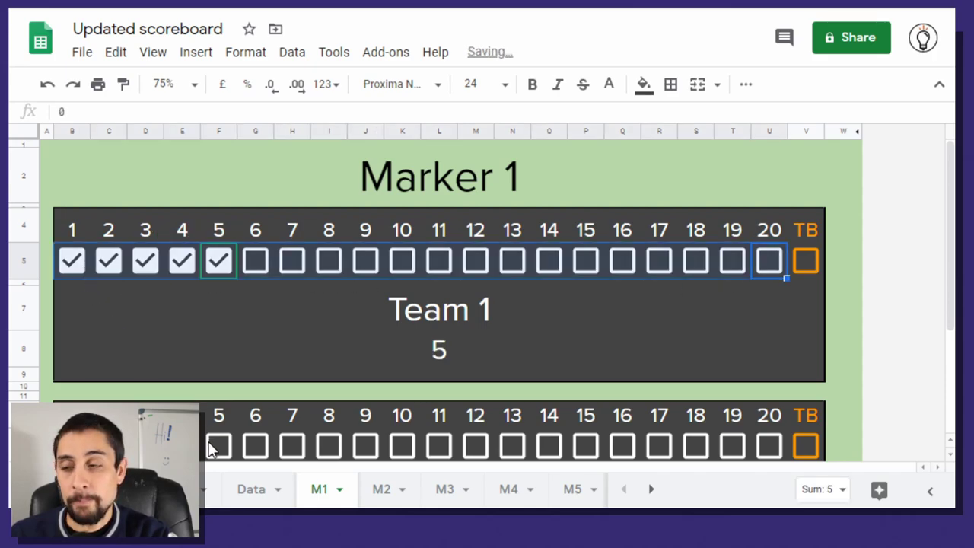
pyautogui.click(442, 347)
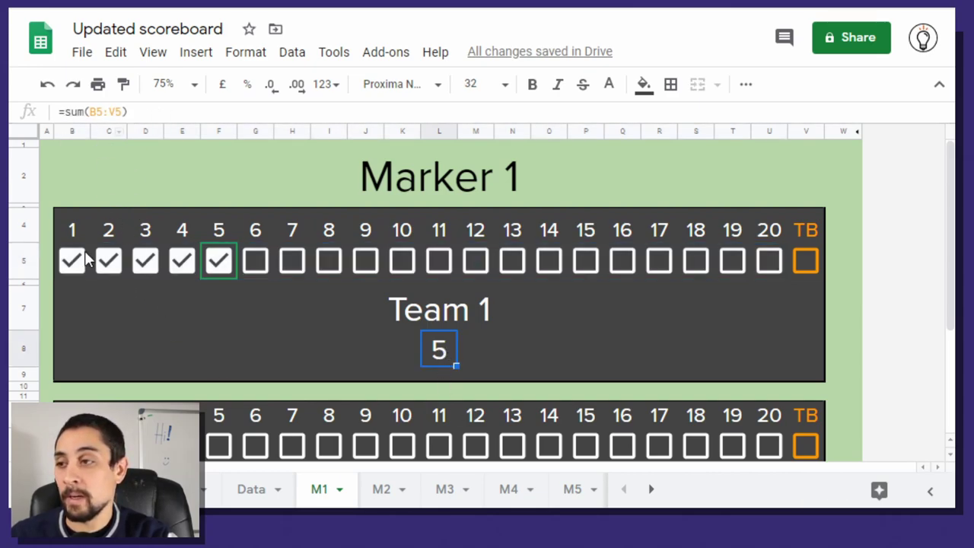
pyautogui.press('Return')
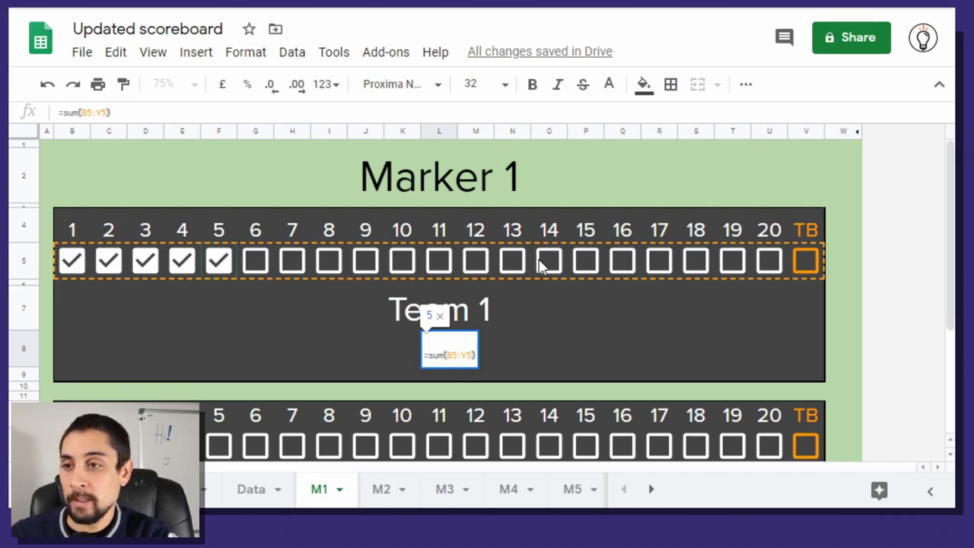
pyautogui.press('Escape')
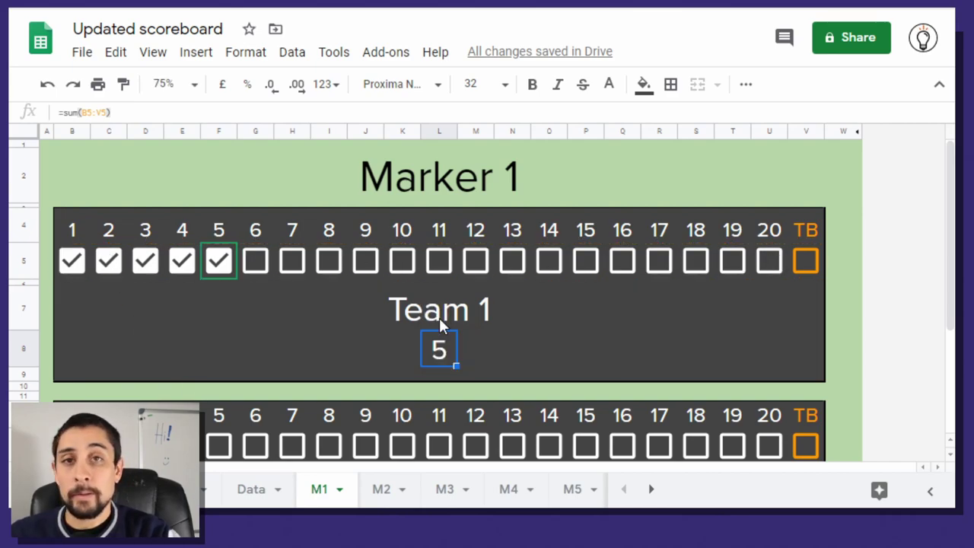
pyautogui.click(440, 315)
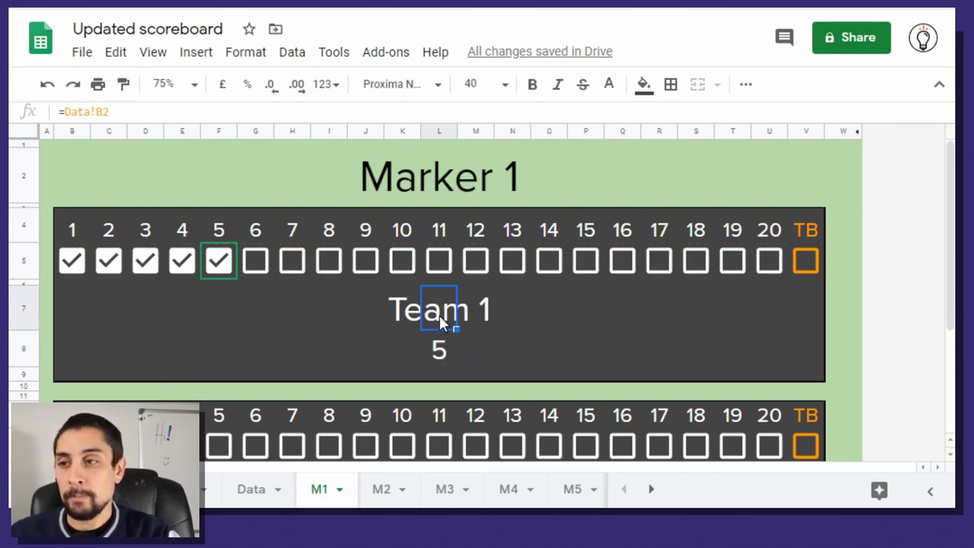
pyautogui.click(240, 496)
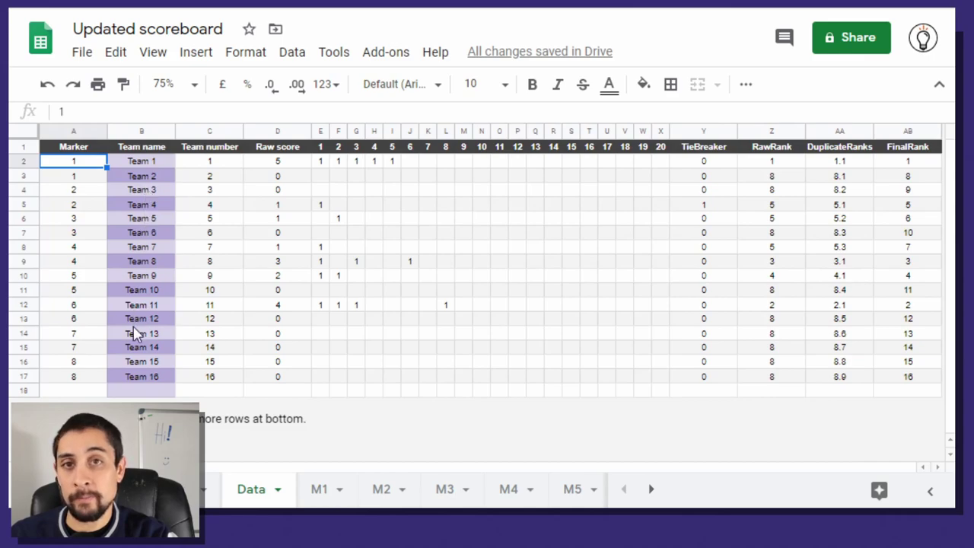
pyautogui.click(322, 490)
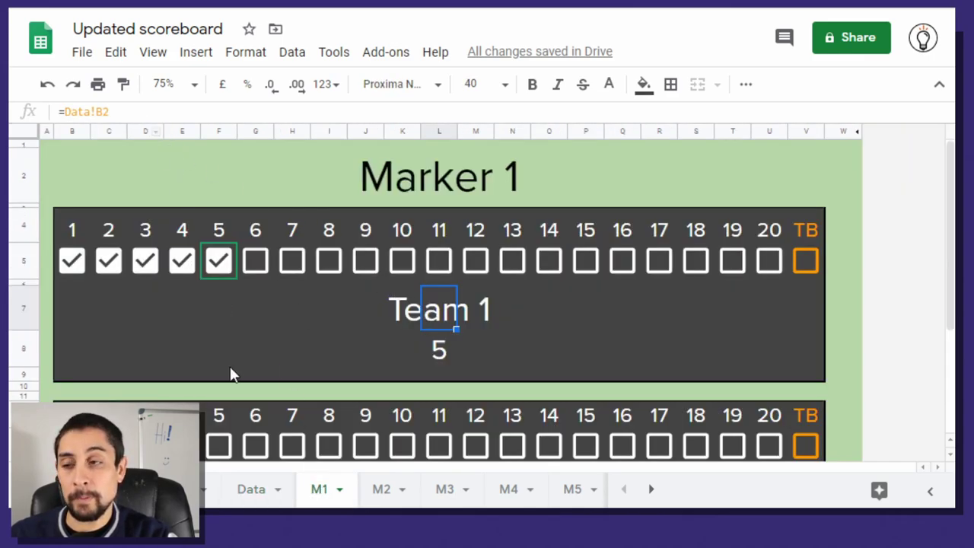
pyautogui.click(252, 494)
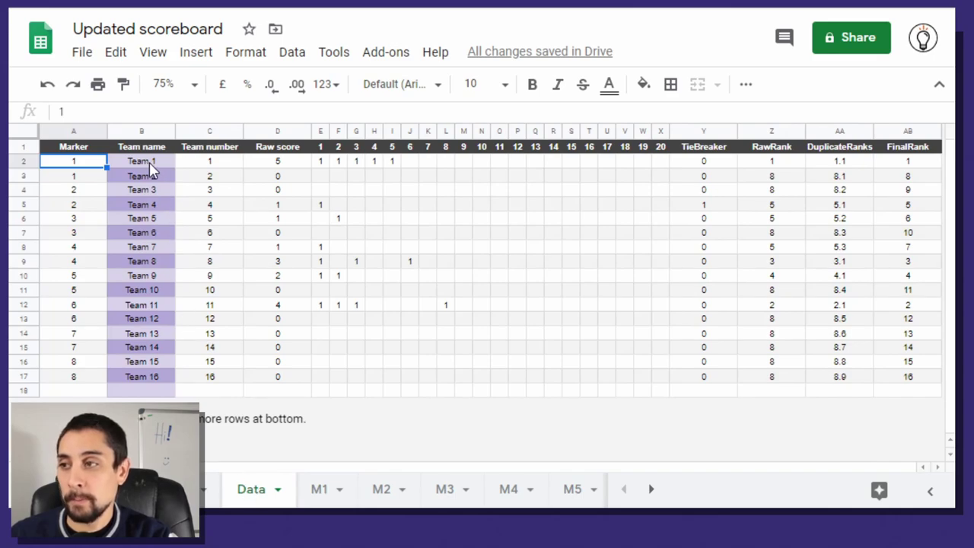
pyautogui.click(149, 162)
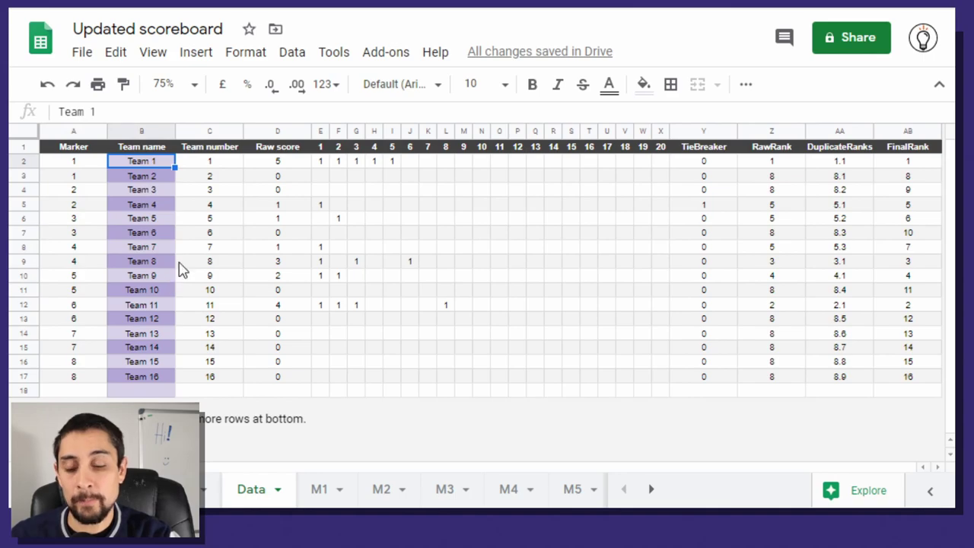
pyautogui.write('School numb')
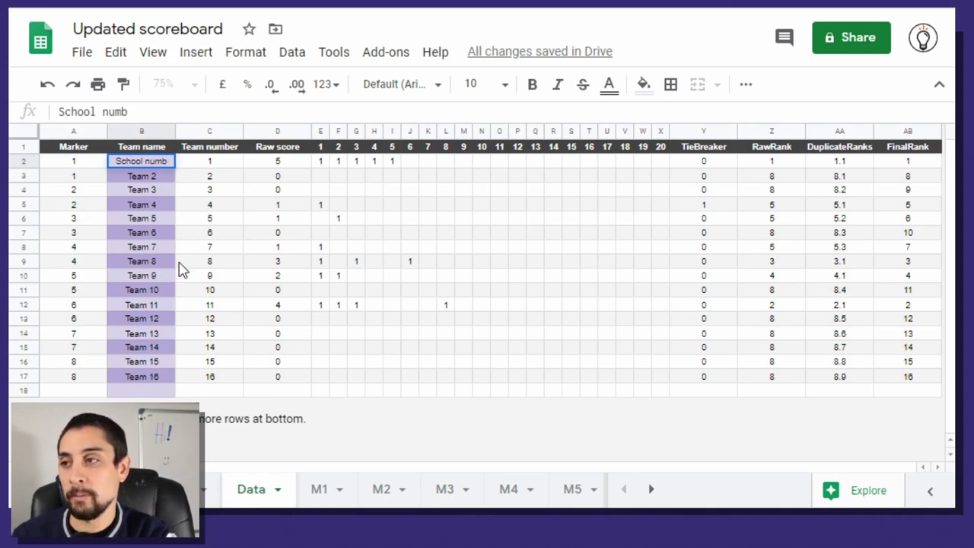
pyautogui.write('er 1')
pyautogui.press('Return')
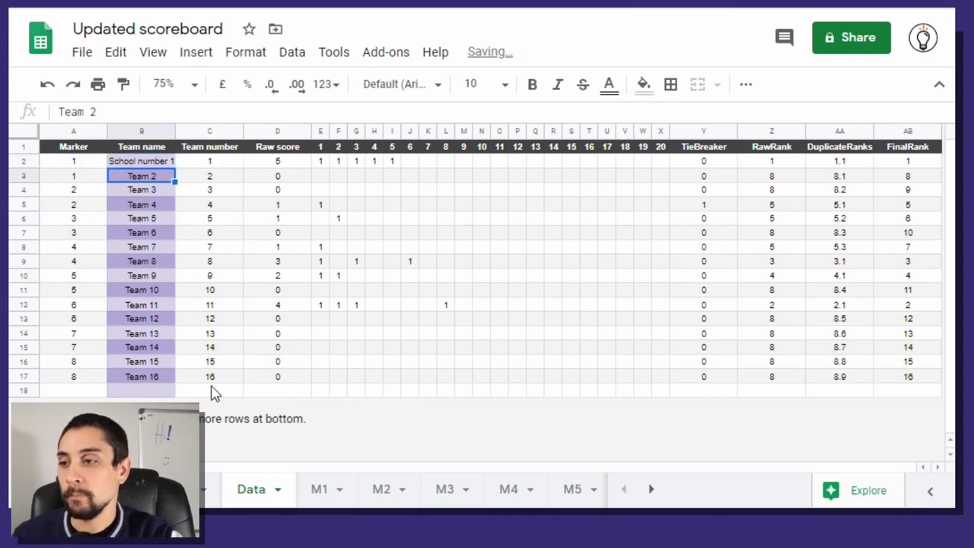
pyautogui.click(325, 498)
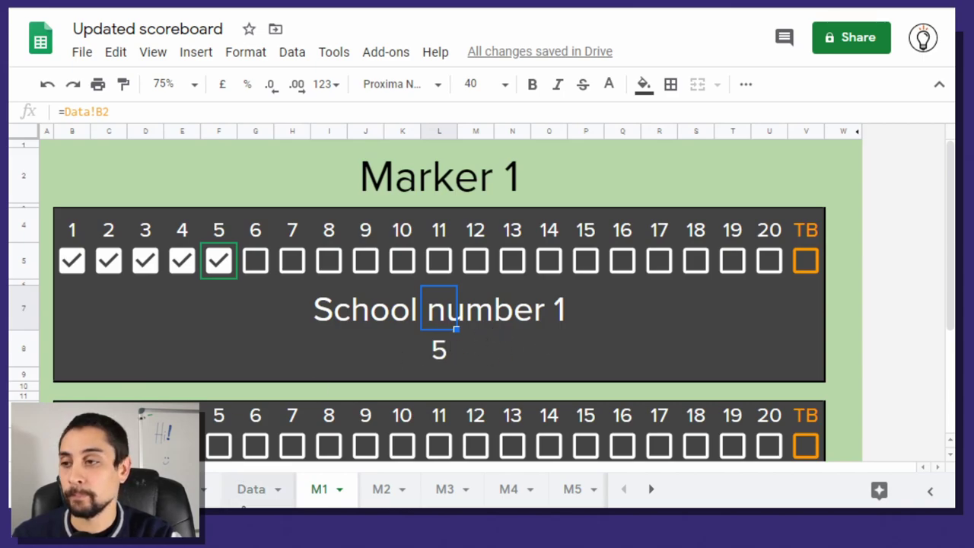
pyautogui.click(251, 491)
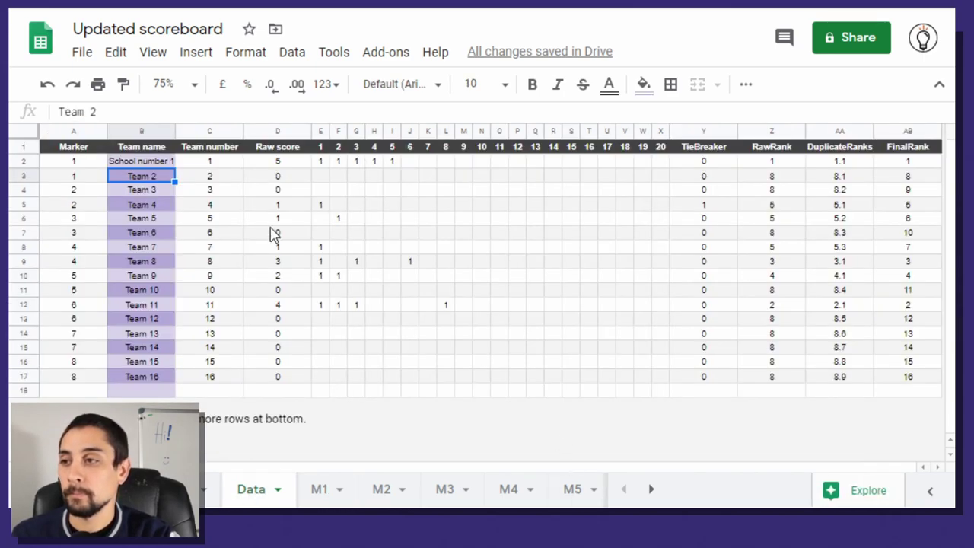
pyautogui.click(171, 169)
pyautogui.hotkey('ctrl', 'z')
pyautogui.click(323, 493)
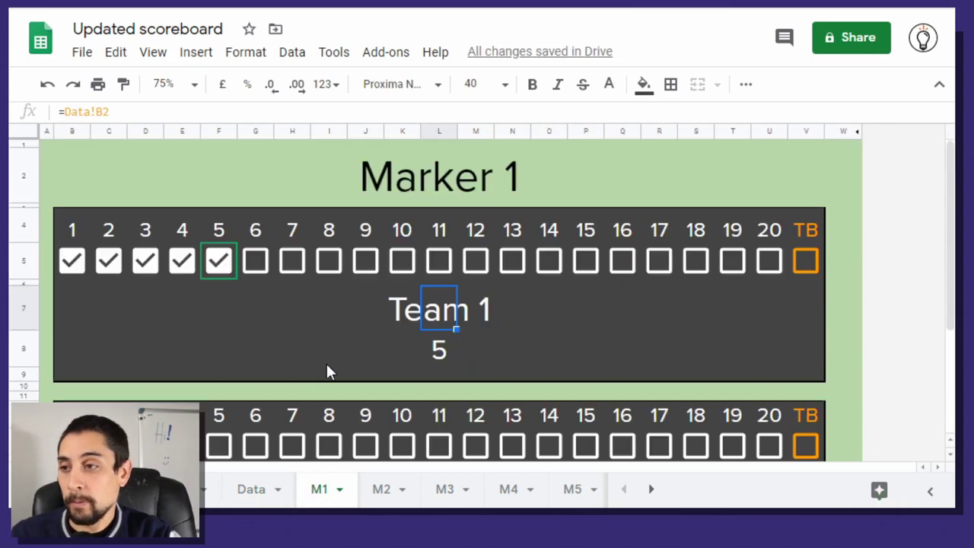
pyautogui.scroll(-5, 320, 251)
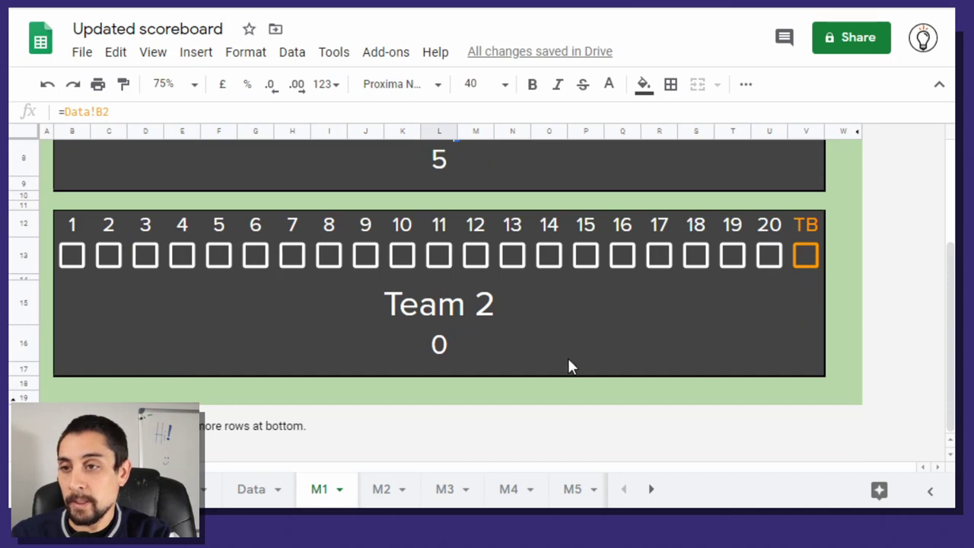
pyautogui.scroll(5, 581, 363)
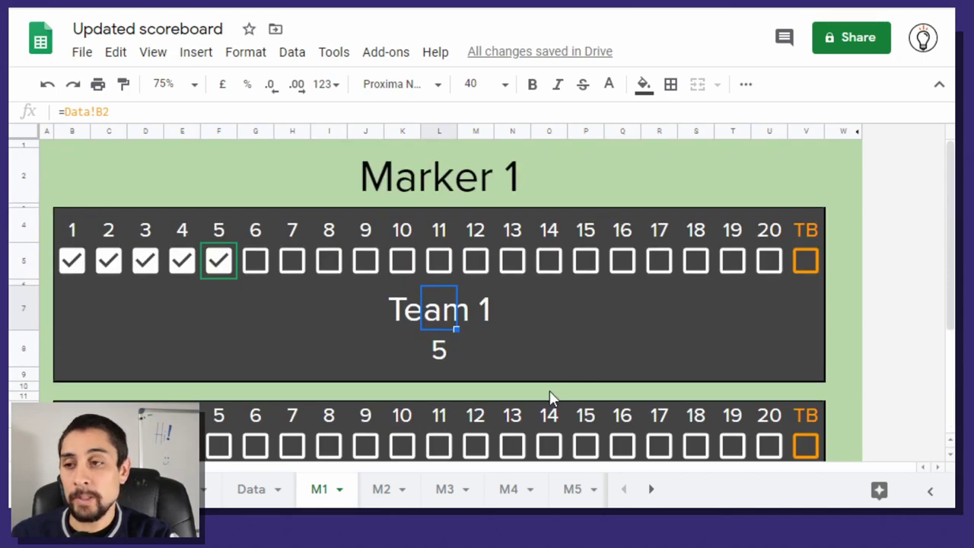
pyautogui.click(330, 492)
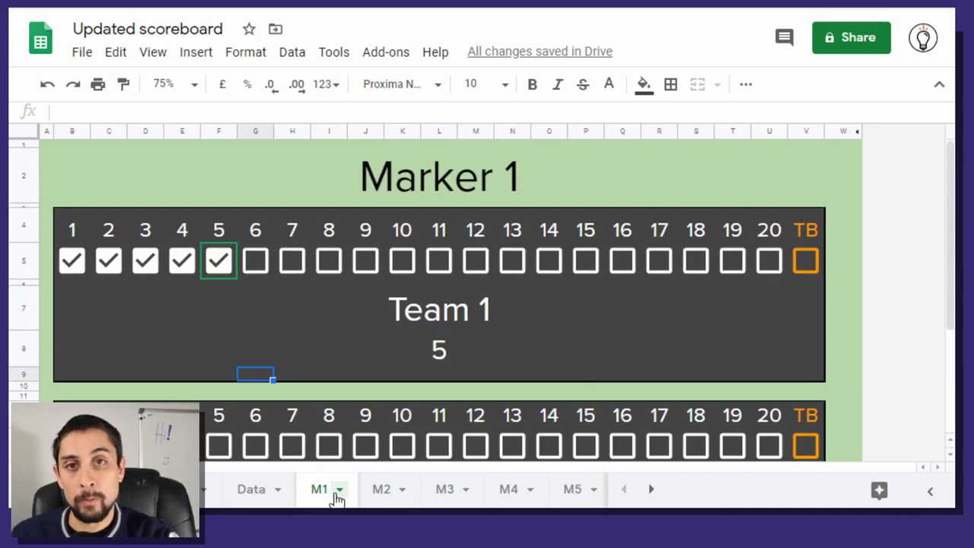
pyautogui.click(338, 493)
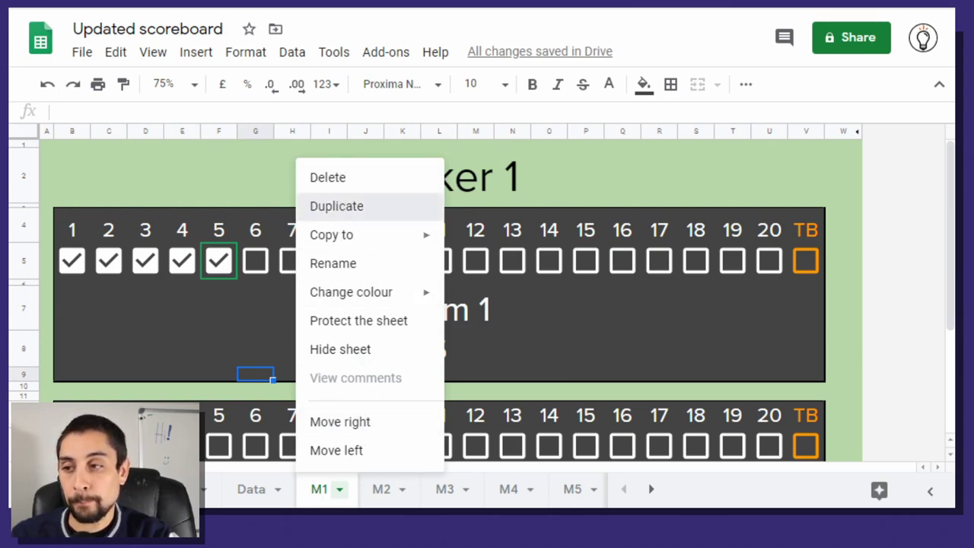
pyautogui.click(337, 206)
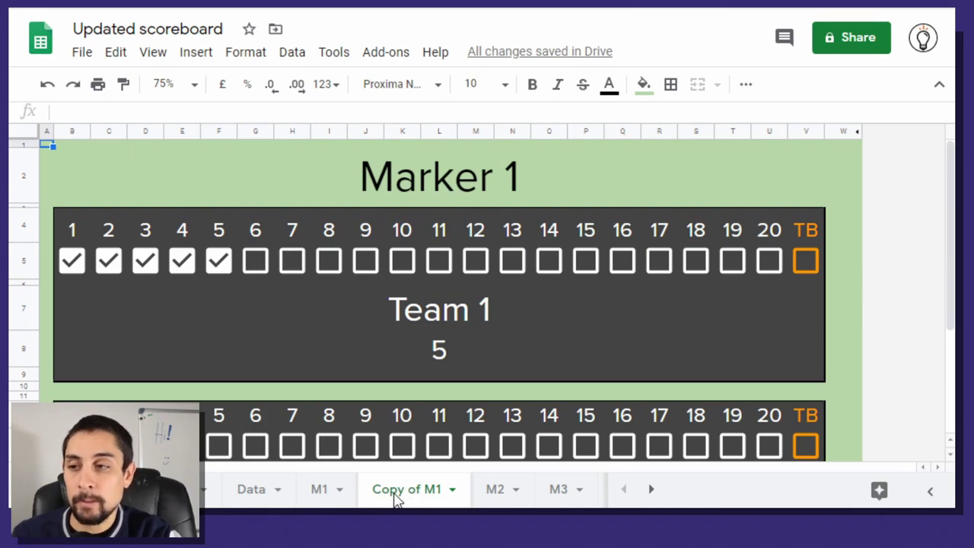
pyautogui.click(396, 499)
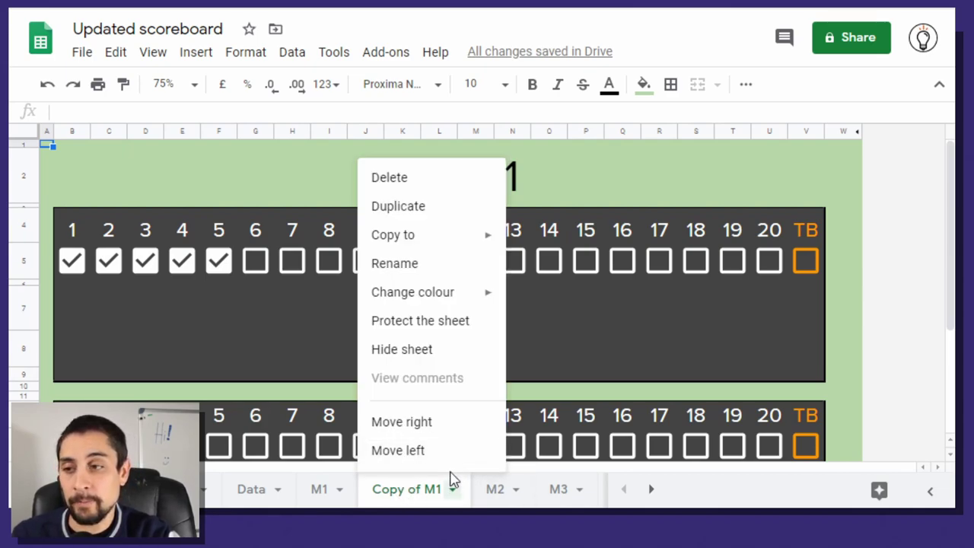
pyautogui.click(403, 181)
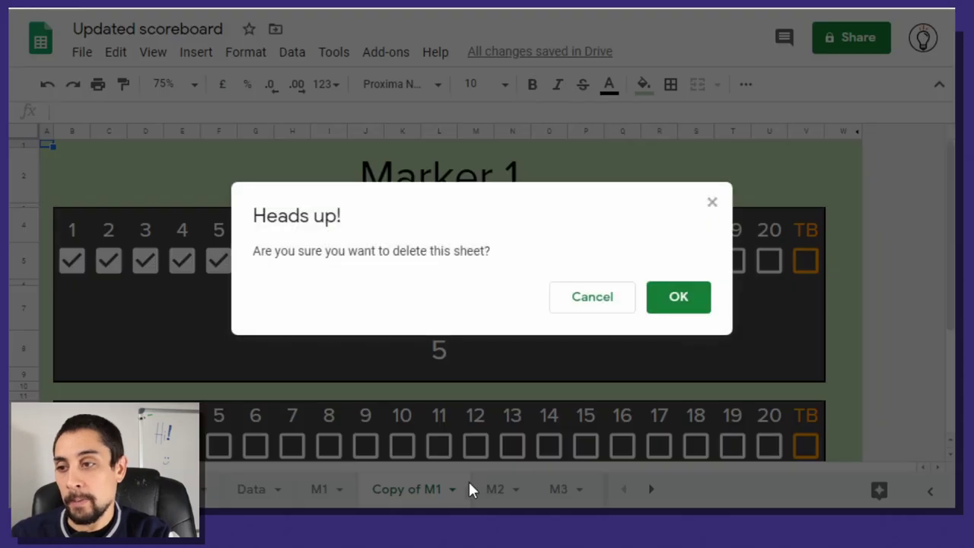
pyautogui.click(656, 306)
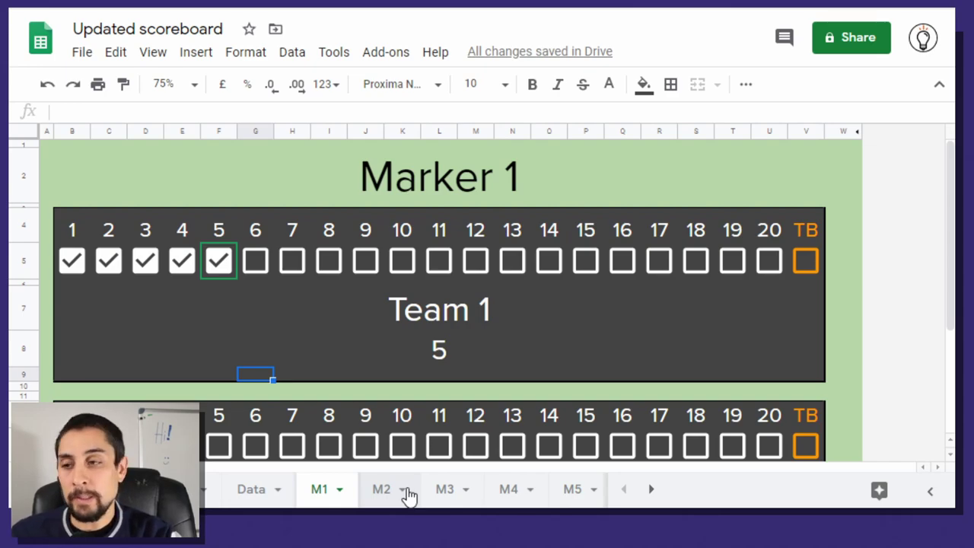
pyautogui.click(253, 491)
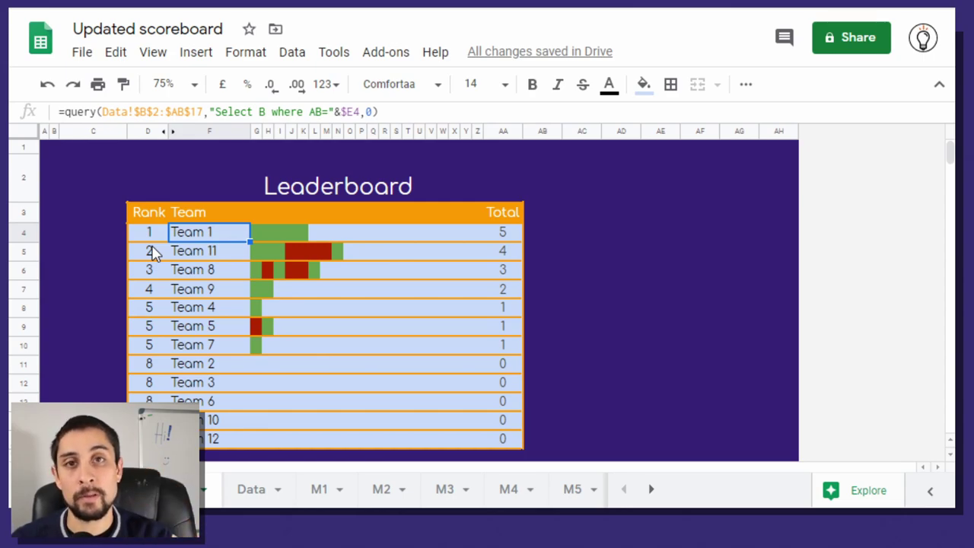
pyautogui.click(245, 491)
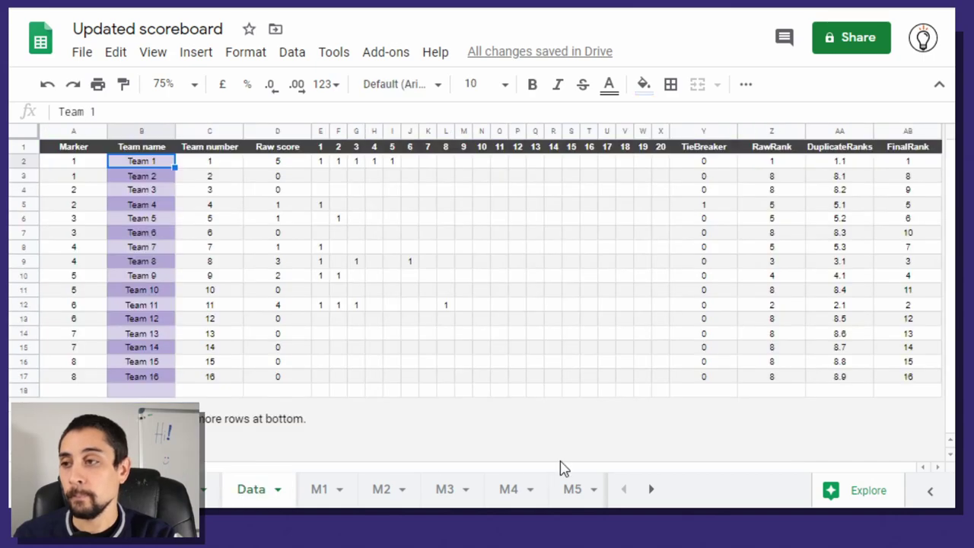
pyautogui.hotkey('ctrl', 'Home')
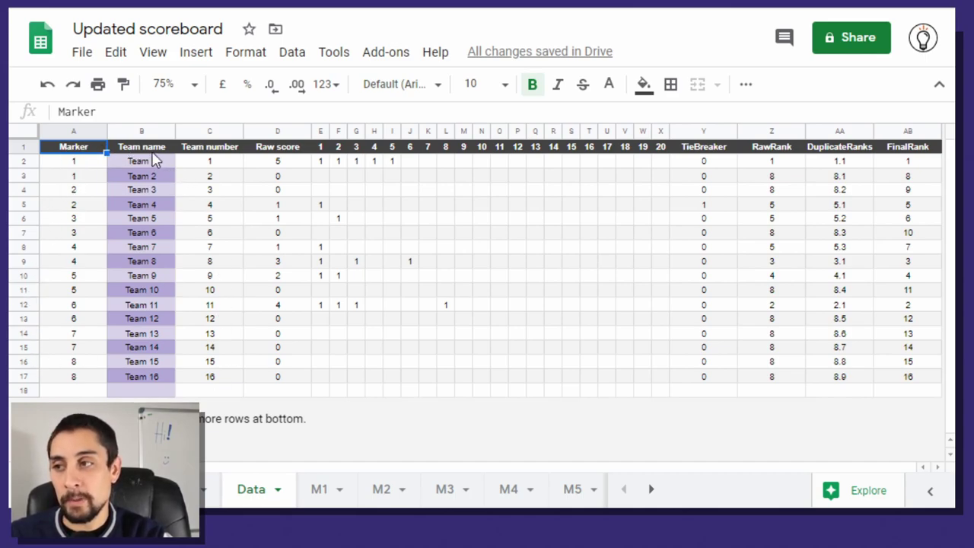
pyautogui.moveTo(155, 165); pyautogui.dragTo(149, 378)
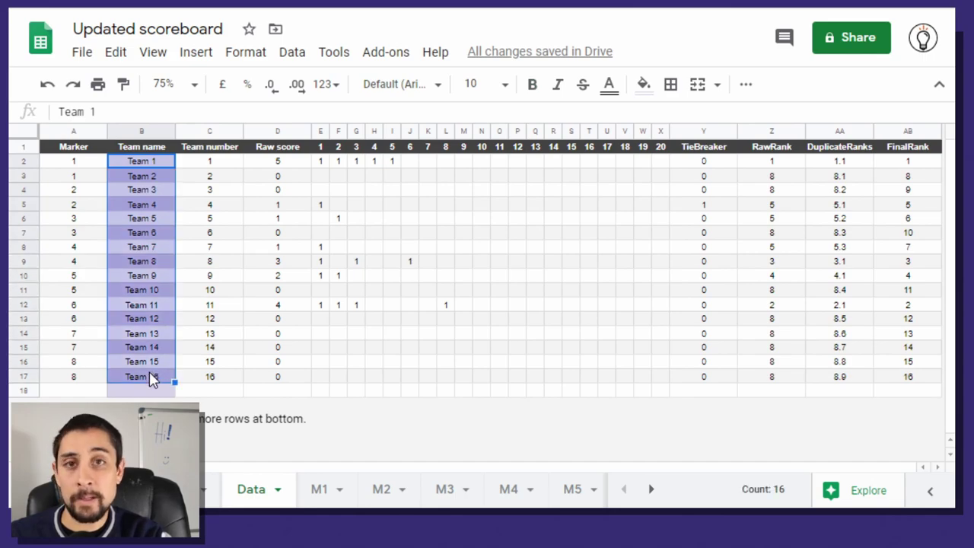
pyautogui.click(168, 162)
pyautogui.click(219, 165)
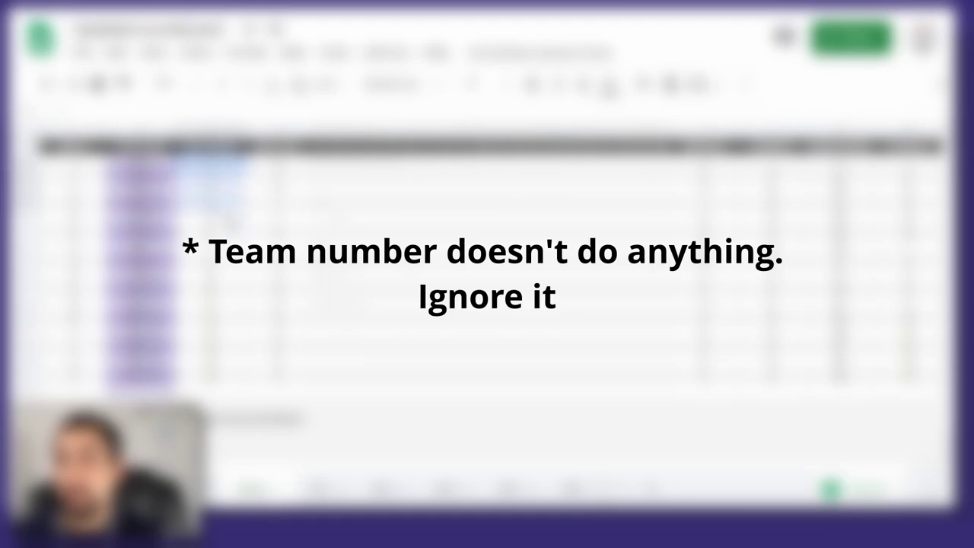
pyautogui.moveTo(232, 220); pyautogui.dragTo(236, 381)
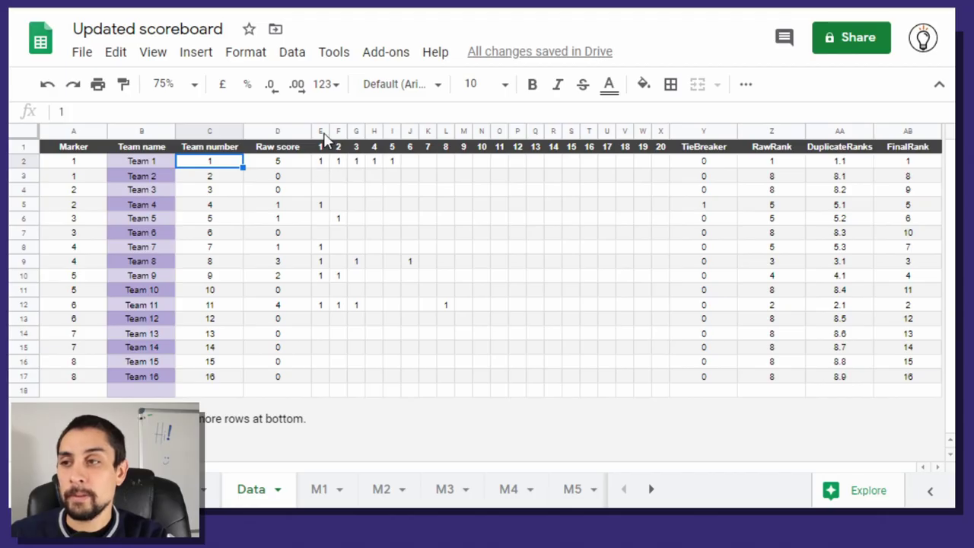
pyautogui.moveTo(322, 129); pyautogui.dragTo(659, 131)
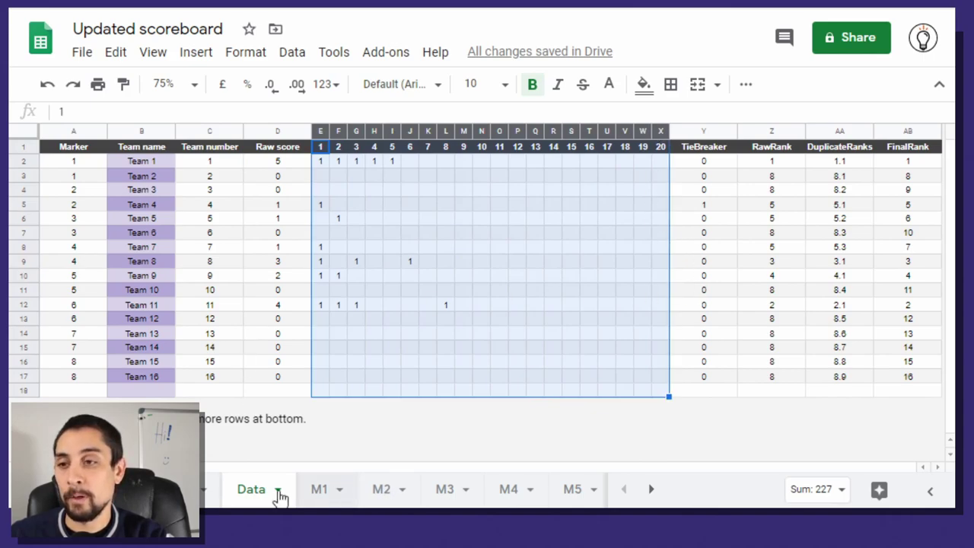
pyautogui.click(312, 491)
# - Rewrite E2's formula so it reads =if('M1'!B$5=1,1,)
pyautogui.click(251, 491)
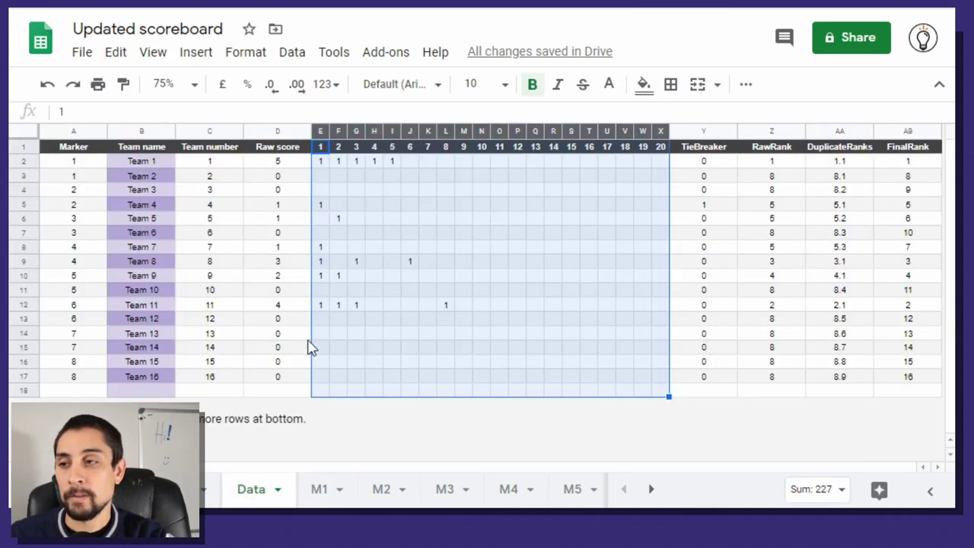
pyautogui.click(319, 166)
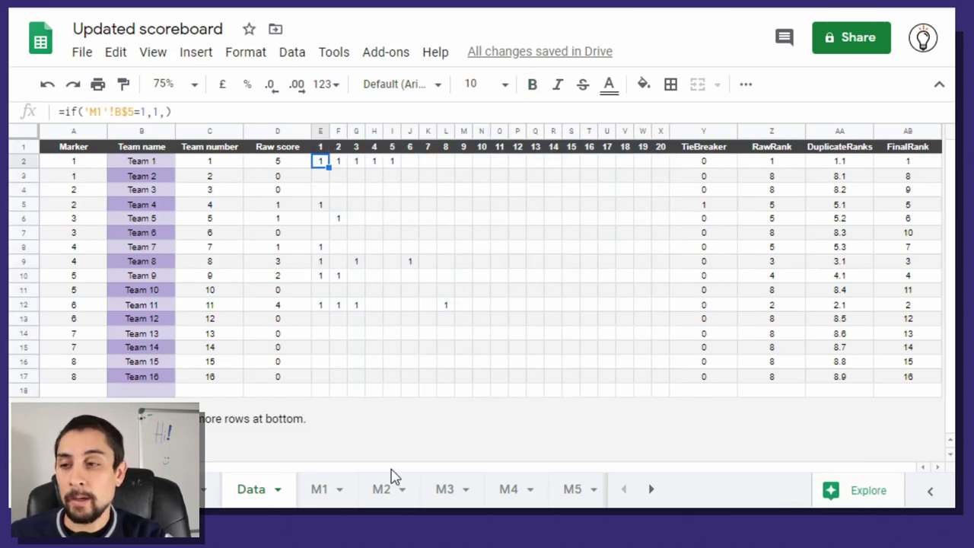
pyautogui.click(319, 489)
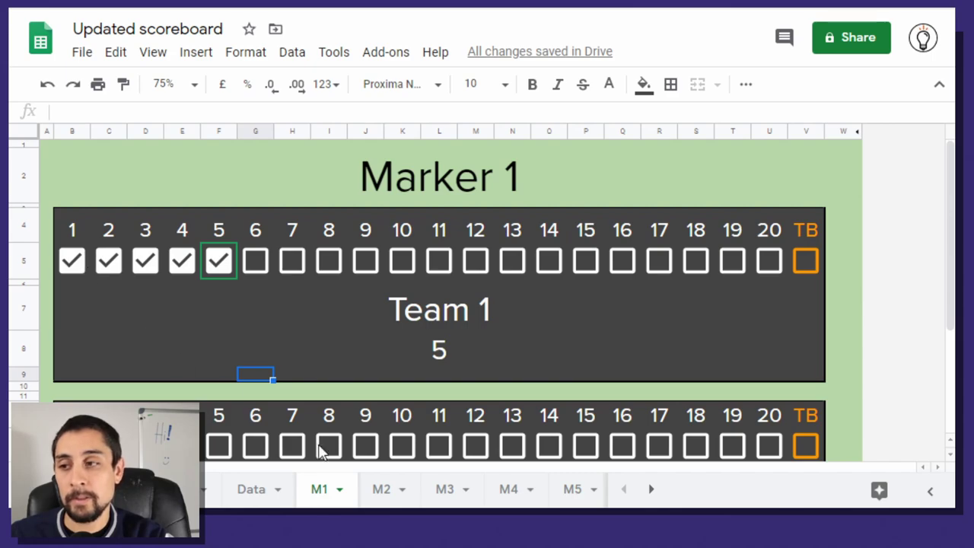
pyautogui.click(246, 491)
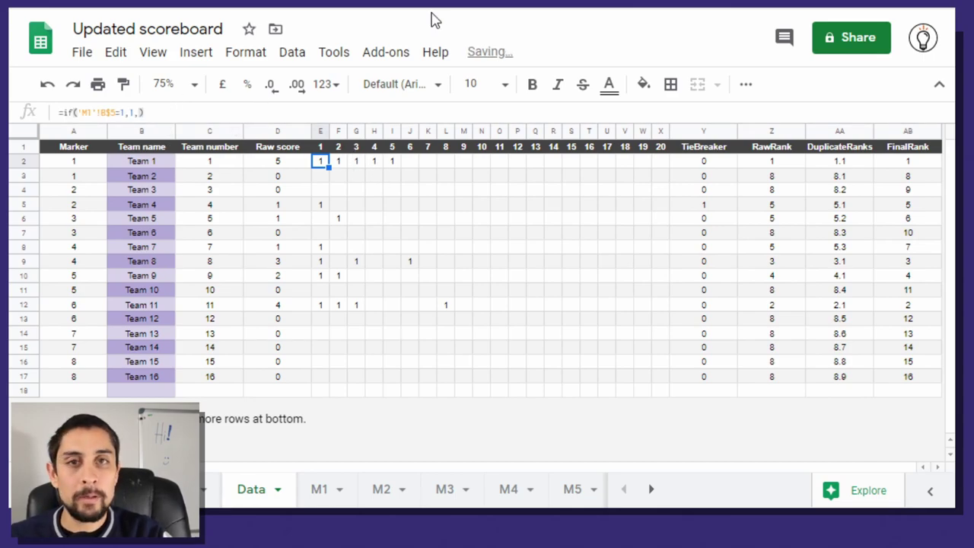
pyautogui.press('Return')
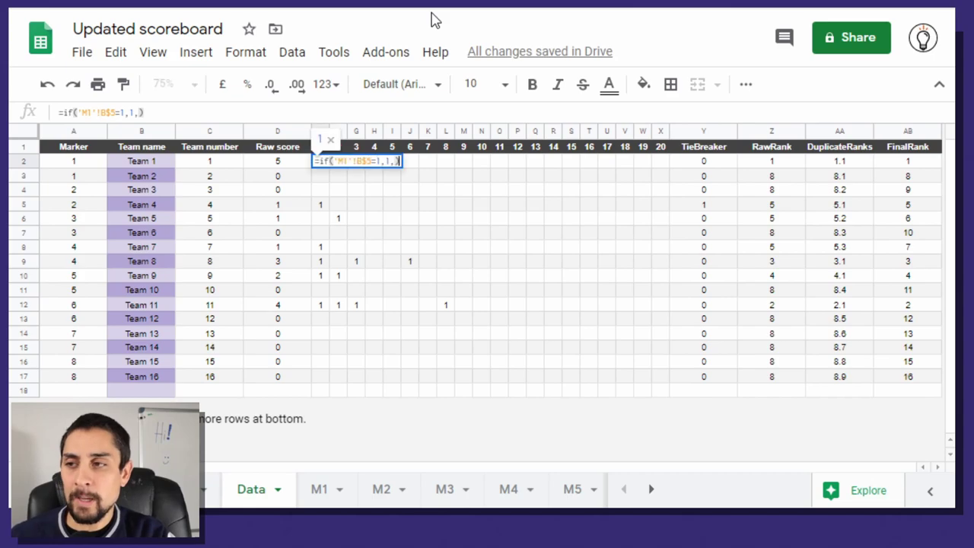
pyautogui.press('BackSpace')
pyautogui.press('BackSpace')
pyautogui.press('BackSpace')
pyautogui.press('BackSpace')
pyautogui.press('BackSpace')
pyautogui.press('BackSpace')
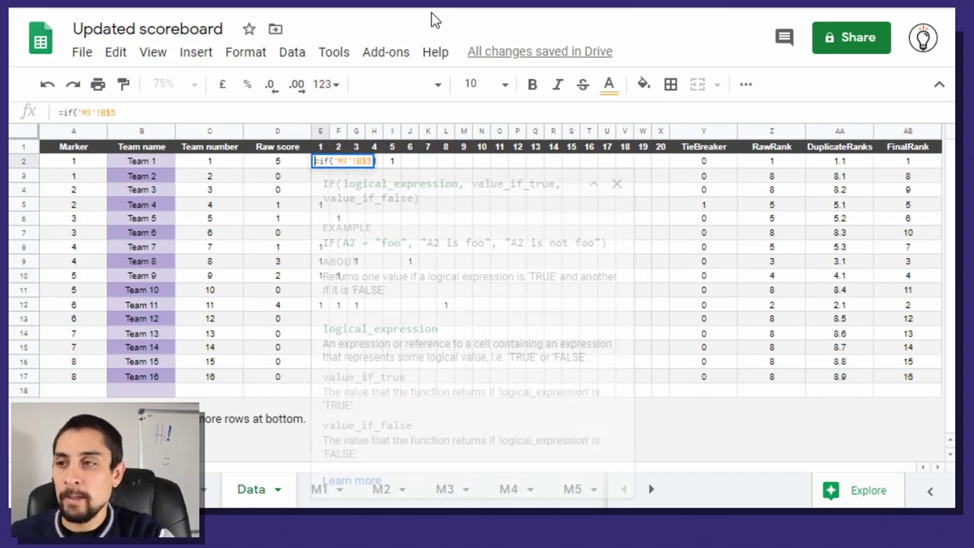
pyautogui.write('=1,1,)')
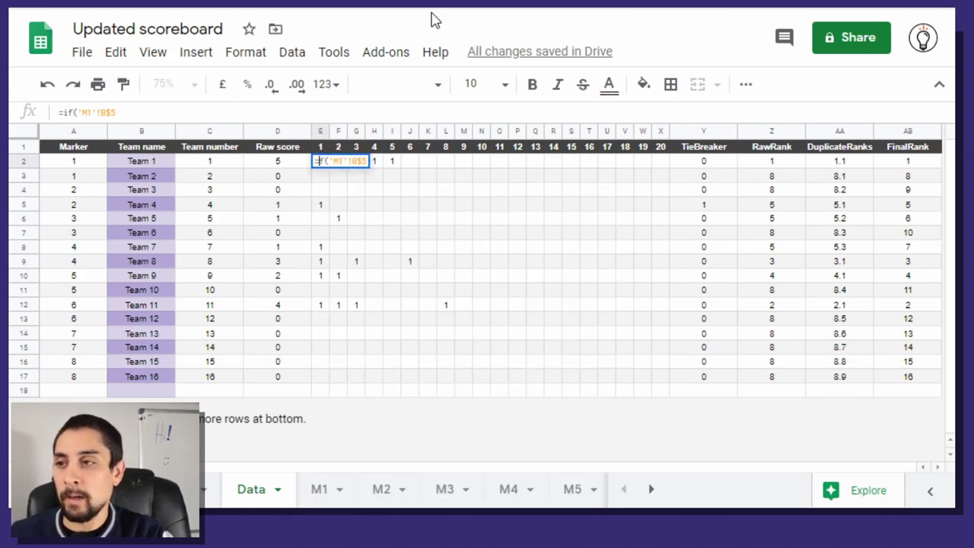
pyautogui.press('Return')
# - Fill E2's formula right across E2:X2 with Ctrl+R
pyautogui.press('Up')
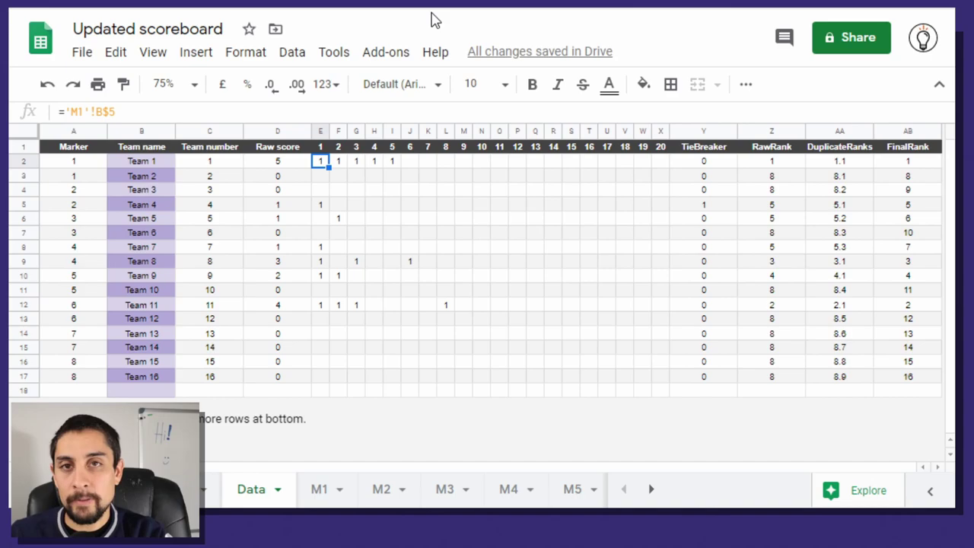
pyautogui.hotkey('shift', 'Right')
pyautogui.hotkey('shift', 'Right')
pyautogui.hotkey('shift', 'Right')
pyautogui.hotkey('shift', 'Right')
pyautogui.hotkey('shift', 'Right')
pyautogui.hotkey('shift', 'Right')
pyautogui.hotkey('shift', 'Right')
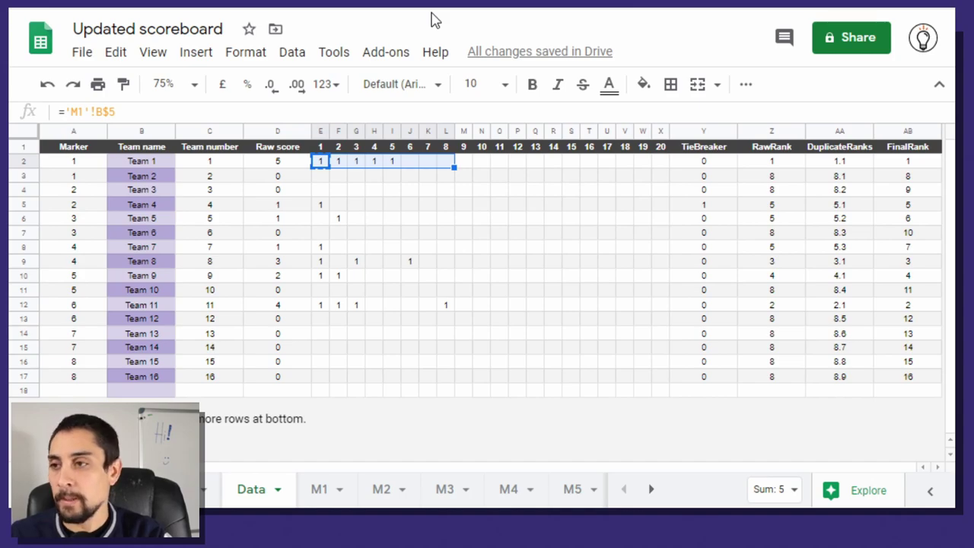
pyautogui.hotkey('shift', 'Right')
pyautogui.hotkey('shift', 'Right')
pyautogui.hotkey('shift', 'Right')
pyautogui.hotkey('shift', 'Right')
pyautogui.hotkey('shift', 'Right')
pyautogui.hotkey('shift', 'Right')
pyautogui.hotkey('shift', 'Right')
pyautogui.hotkey('shift', 'Right')
pyautogui.hotkey('shift', 'Right')
pyautogui.hotkey('shift', 'Right')
pyautogui.hotkey('shift', 'Right')
pyautogui.hotkey('shift', 'Right')
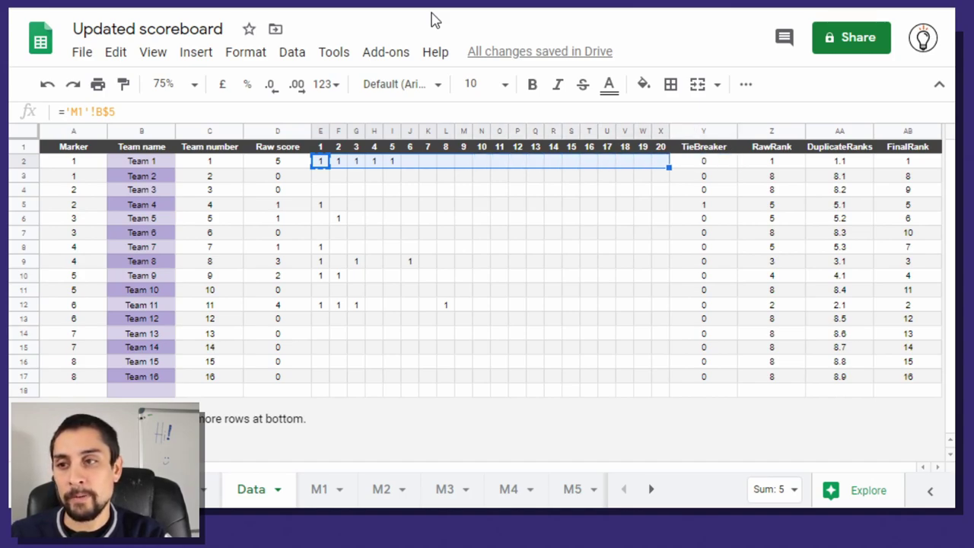
pyautogui.hotkey('ctrl', 'r')
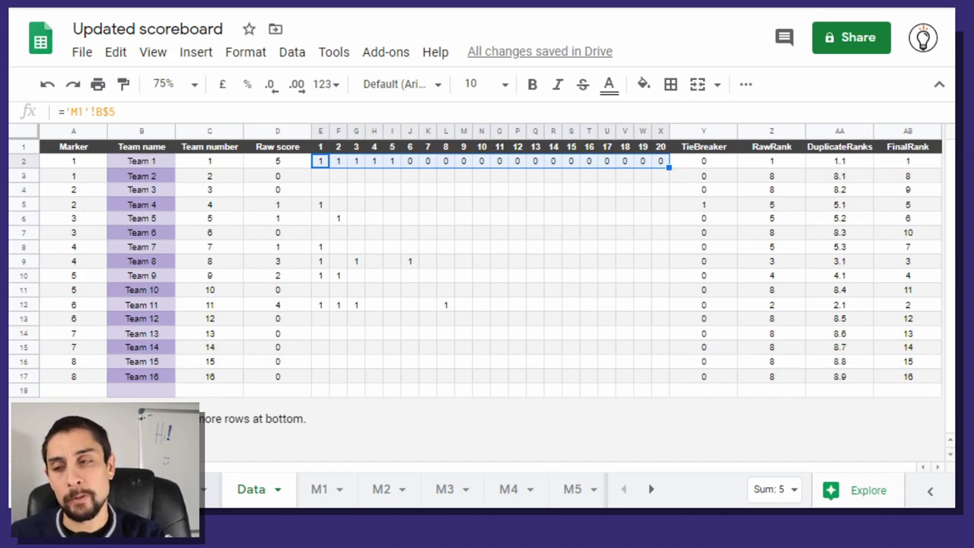
# - Enter =sum(E2:X2) in D2 as Team 1's Raw score
pyautogui.press('Left')
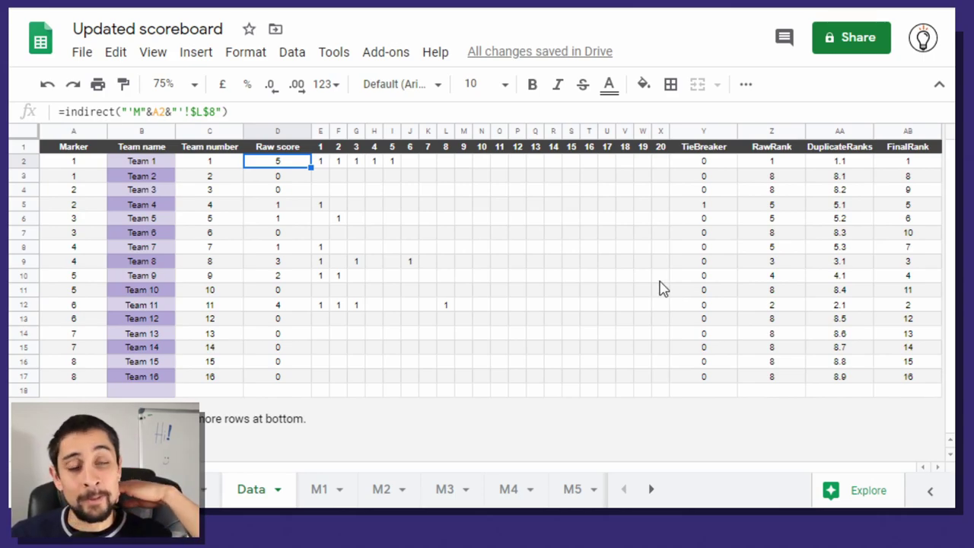
pyautogui.write('=sum(')
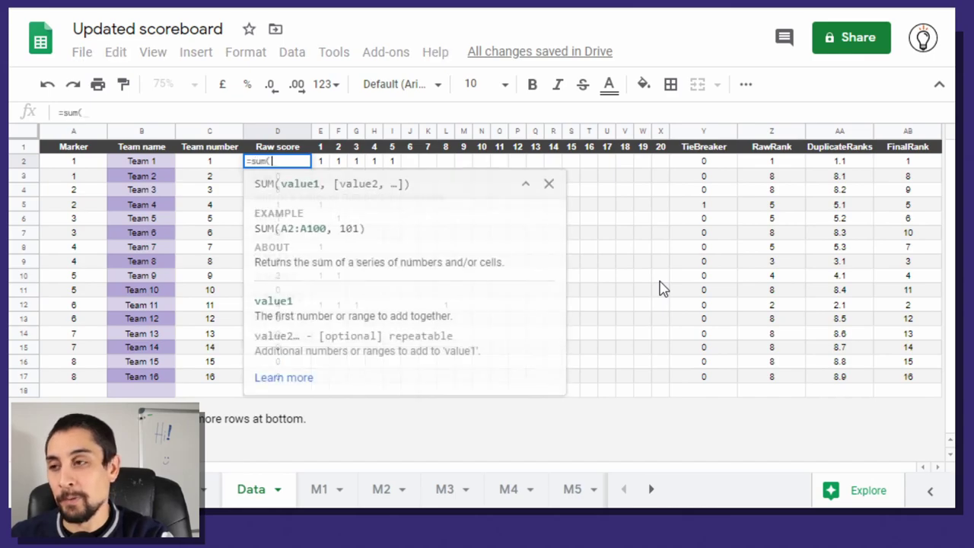
pyautogui.press('Right')
pyautogui.hotkey('ctrl', 'shift', 'Right')
pyautogui.hotkey('ctrl', 'shift', 'Right')
pyautogui.hotkey('ctrl', 'shift', 'Right')
pyautogui.hotkey('shift', 'Left')
pyautogui.hotkey('shift', 'Left')
pyautogui.hotkey('shift', 'Left')
pyautogui.hotkey('shift', 'Left')
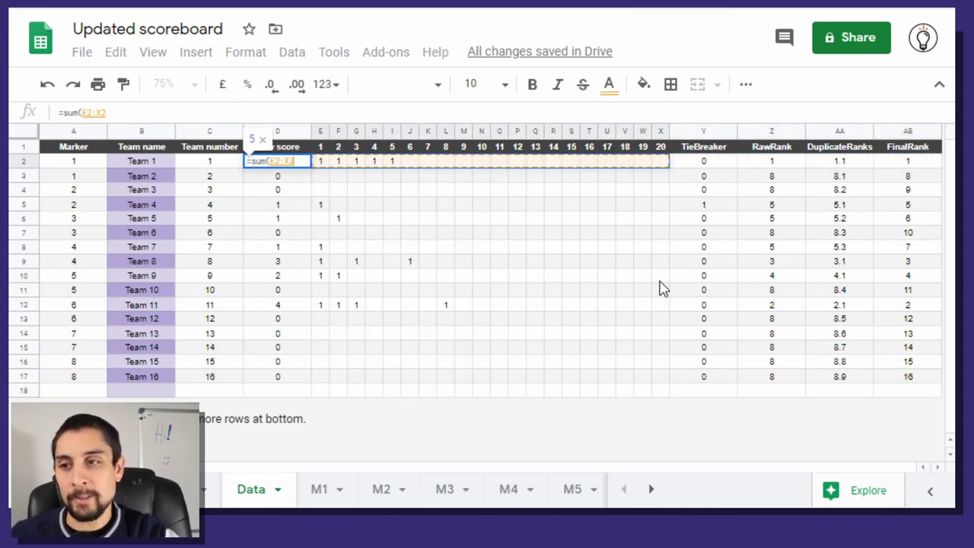
pyautogui.write(')')
pyautogui.press('Return')
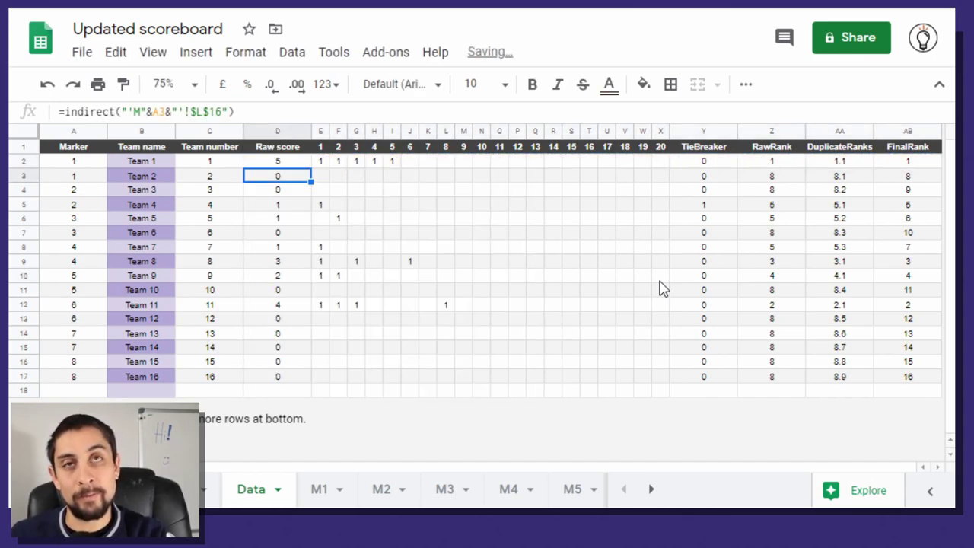
pyautogui.press('Left')
pyautogui.press('Up')
pyautogui.press('Right')
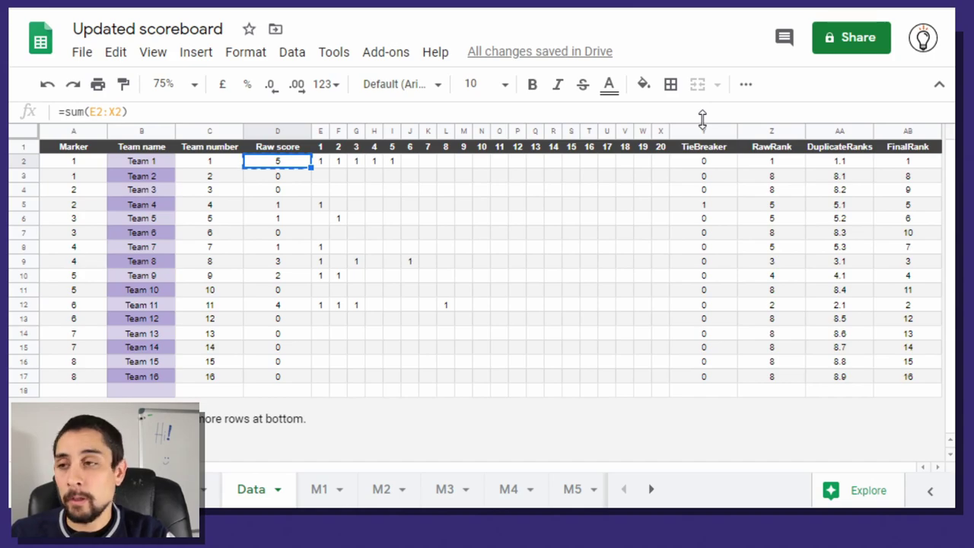
# - Paste the sum formula down the Raw score column D2:D17, then view the Marker 1 sheet
pyautogui.hotkey('ctrl', 'shift', 'Down')
pyautogui.hotkey('ctrl', 'v')
pyautogui.hotkey('ctrl', 'shift', 'Up')
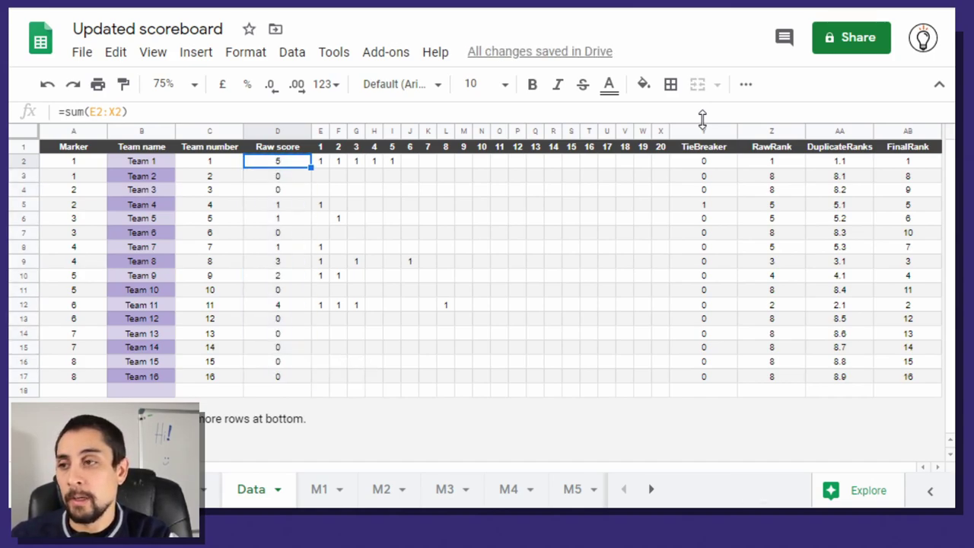
pyautogui.press('Right')
pyautogui.press('Right')
pyautogui.press('Right')
pyautogui.press('Right')
pyautogui.press('Right')
pyautogui.press('Right')
pyautogui.press('Right')
pyautogui.press('Right')
pyautogui.press('Right')
pyautogui.press('Right')
pyautogui.press('Right')
pyautogui.press('Right')
pyautogui.press('Right')
pyautogui.press('Right')
pyautogui.press('Right')
pyautogui.press('Right')
pyautogui.press('Right')
pyautogui.press('Right')
pyautogui.press('Right')
pyautogui.press('Right')
pyautogui.press('Left')
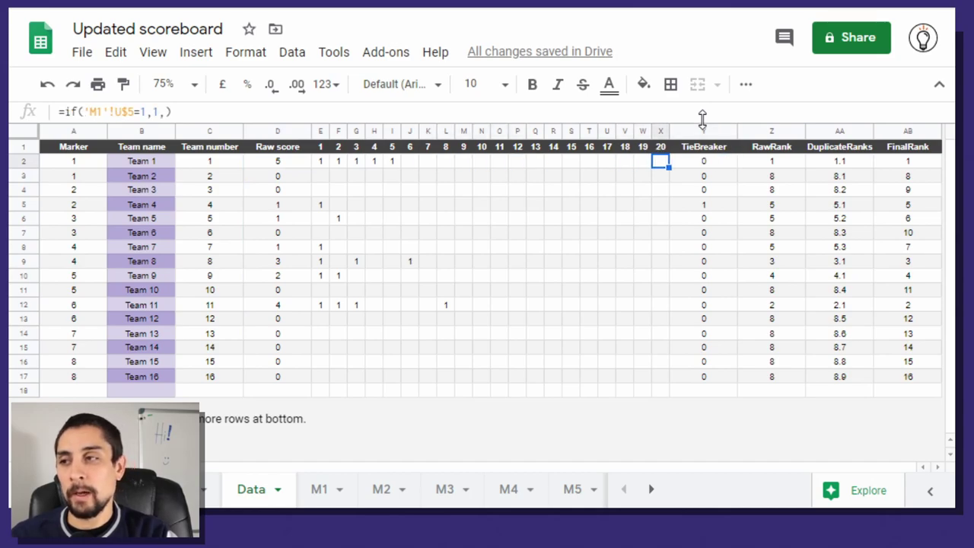
pyautogui.press('Up')
pyautogui.press('Right')
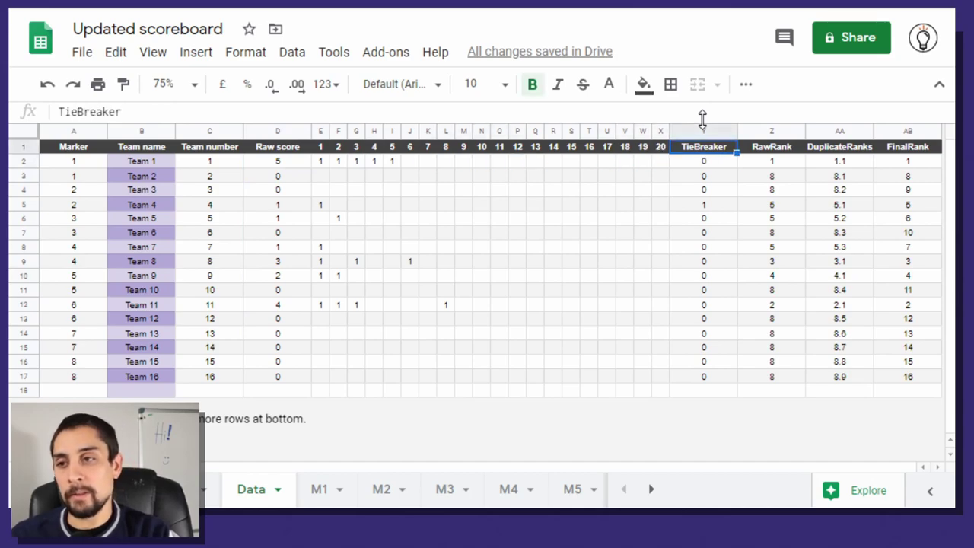
pyautogui.click(319, 489)
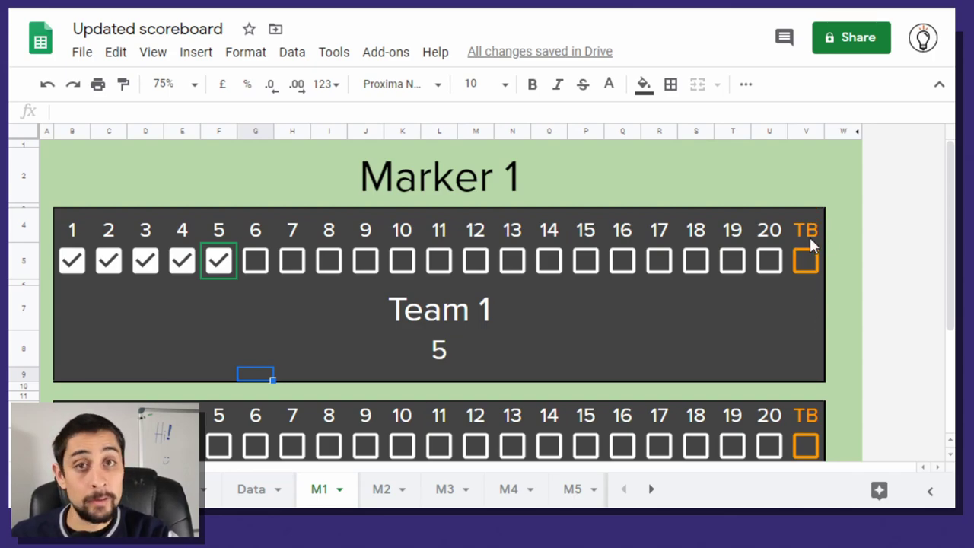
# - Enter =rank(D2,D2:D17) in Z2 on the Data sheet
pyautogui.click(240, 491)
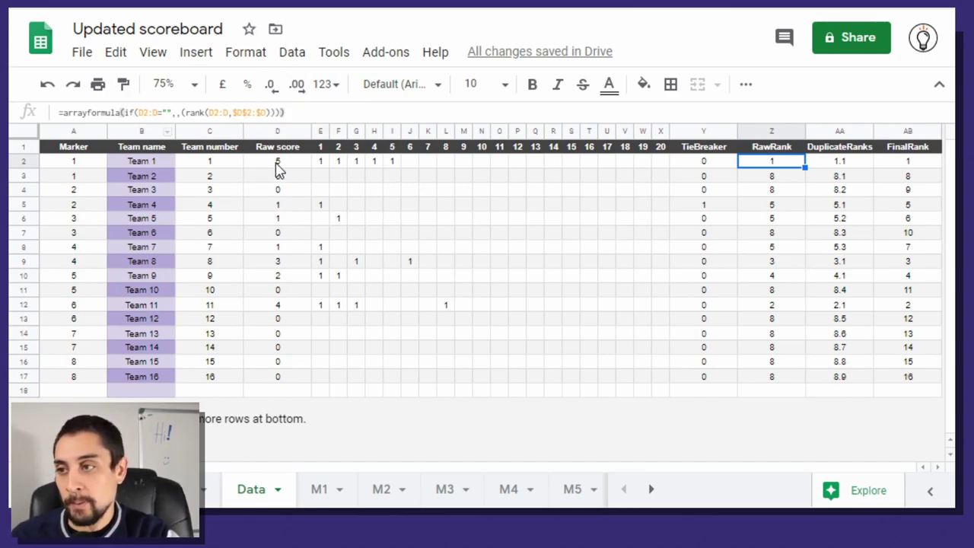
pyautogui.press('Return')
pyautogui.press('Escape')
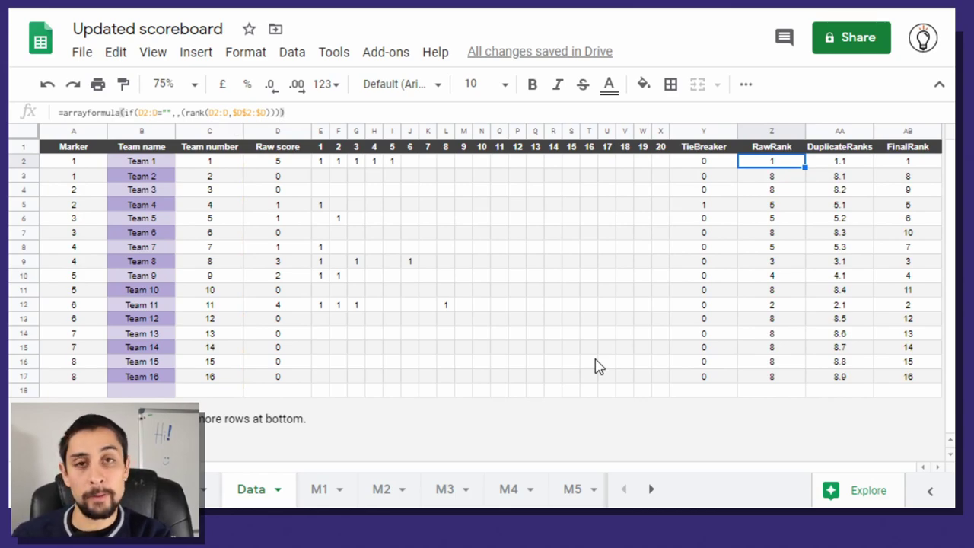
pyautogui.write('=rank(')
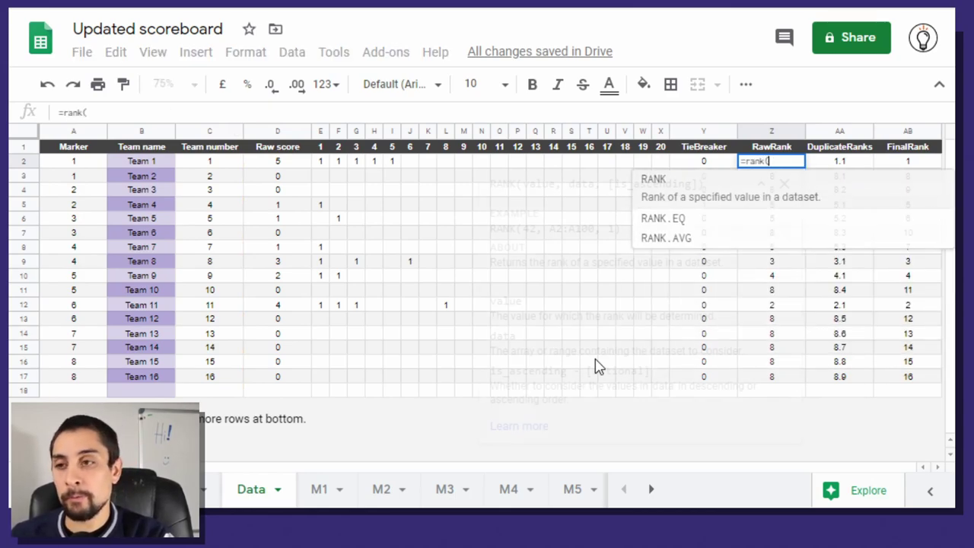
pyautogui.click(278, 163)
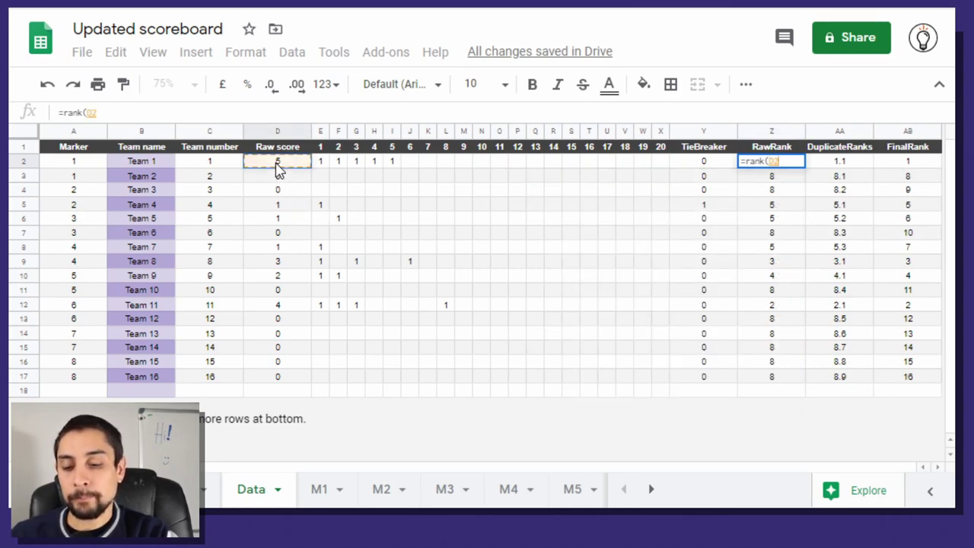
pyautogui.write(',')
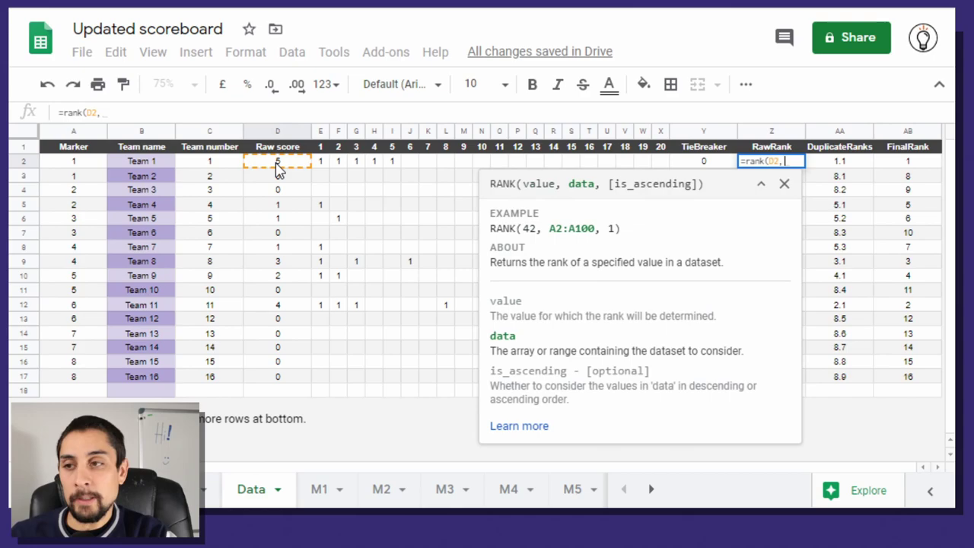
pyautogui.moveTo(287, 168); pyautogui.dragTo(295, 383)
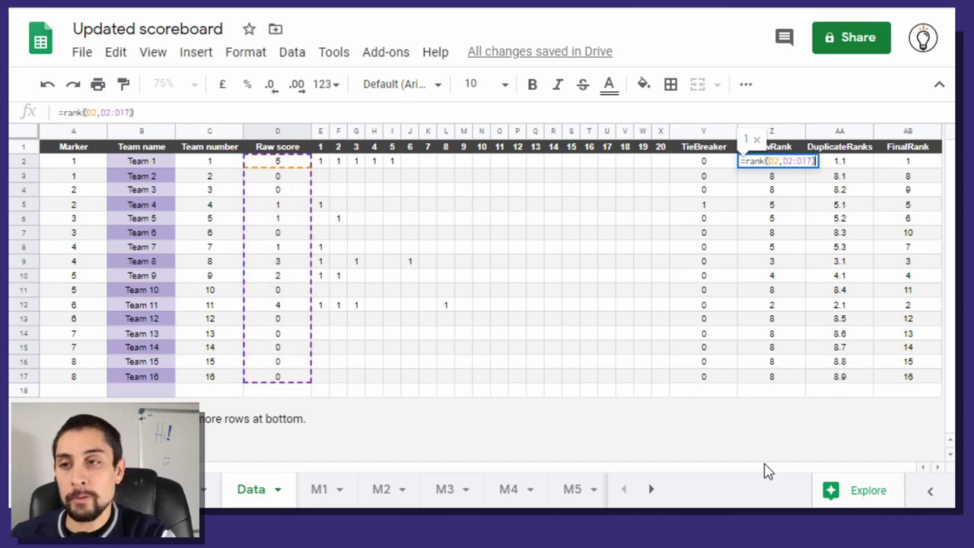
pyautogui.press('Return')
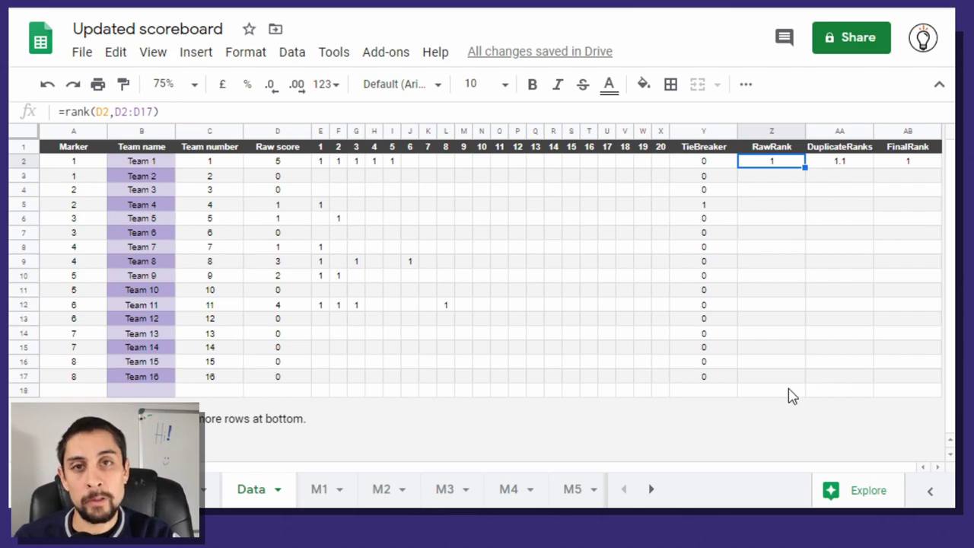
# - Change Z2 to =arrayformula(if(D2:D="",,rank(D2:D,$D$2:$D$17))) with an absolute ranking range
pyautogui.press('Return')
pyautogui.press('Escape')
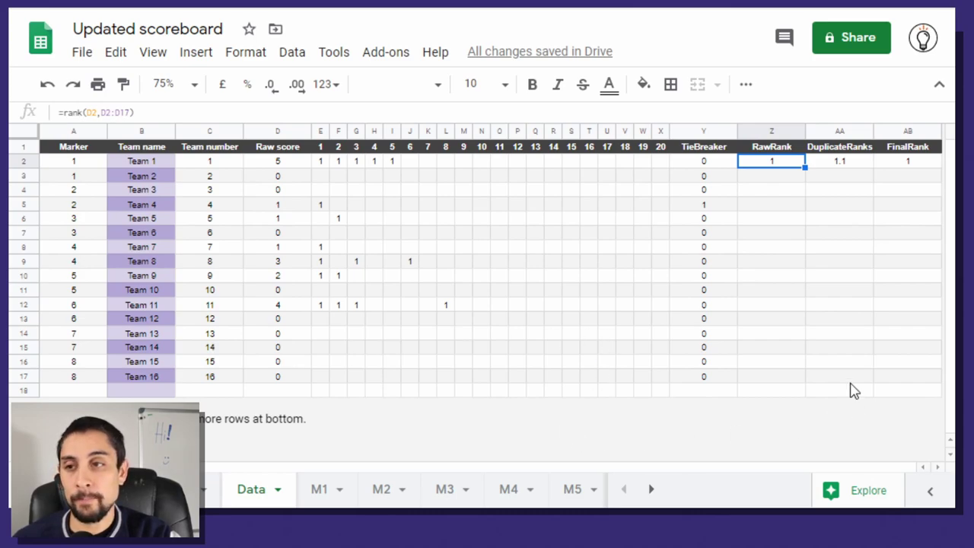
pyautogui.press('Return')
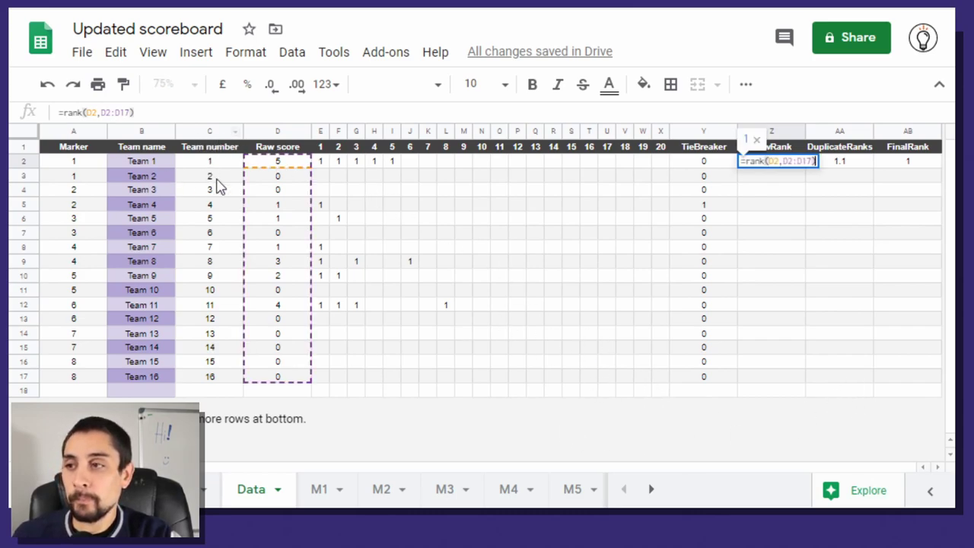
pyautogui.press('Escape')
pyautogui.click(68, 112)
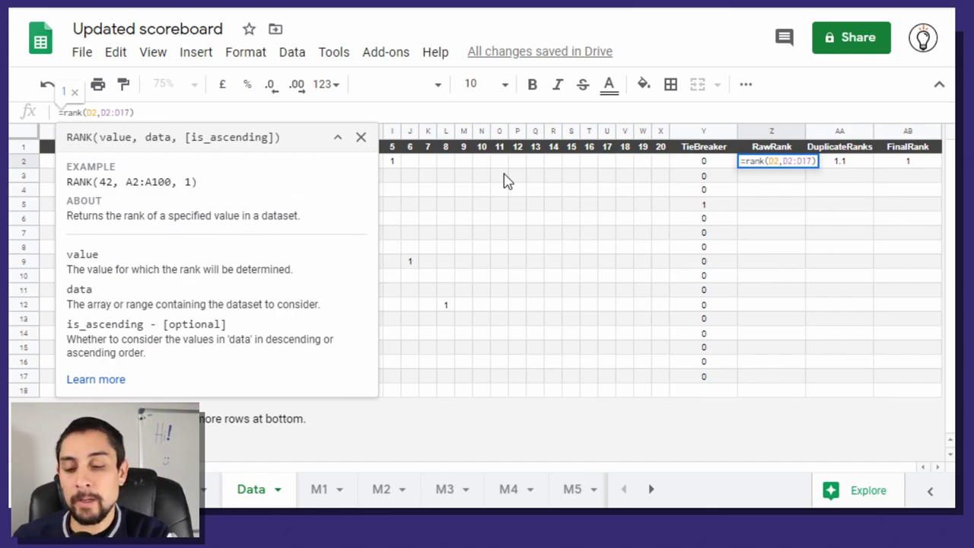
pyautogui.write('arrayformula')
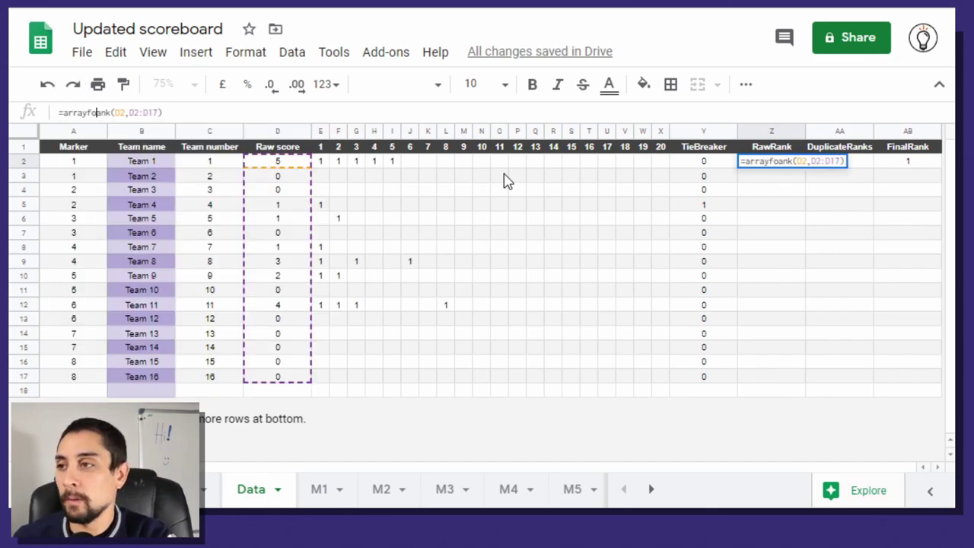
pyautogui.write('(')
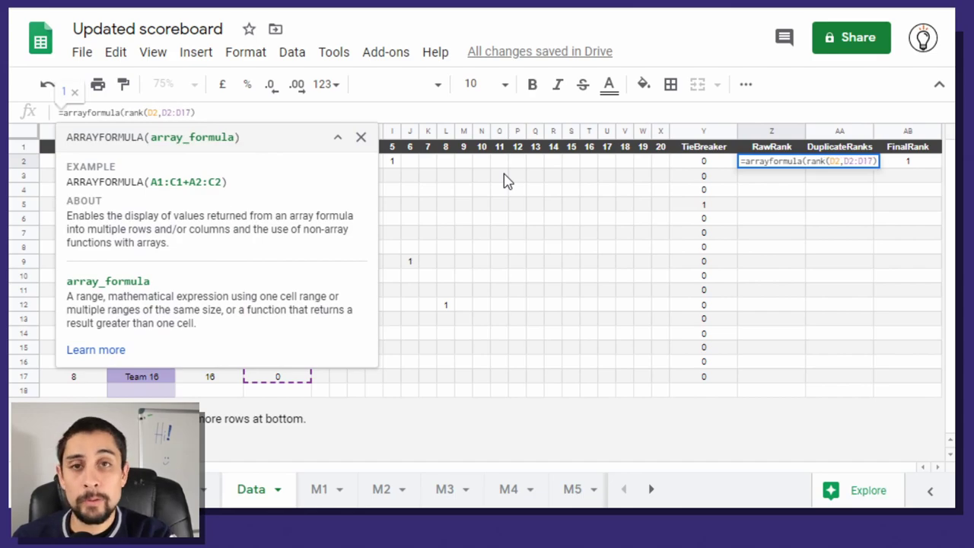
pyautogui.write('if(D2:D')
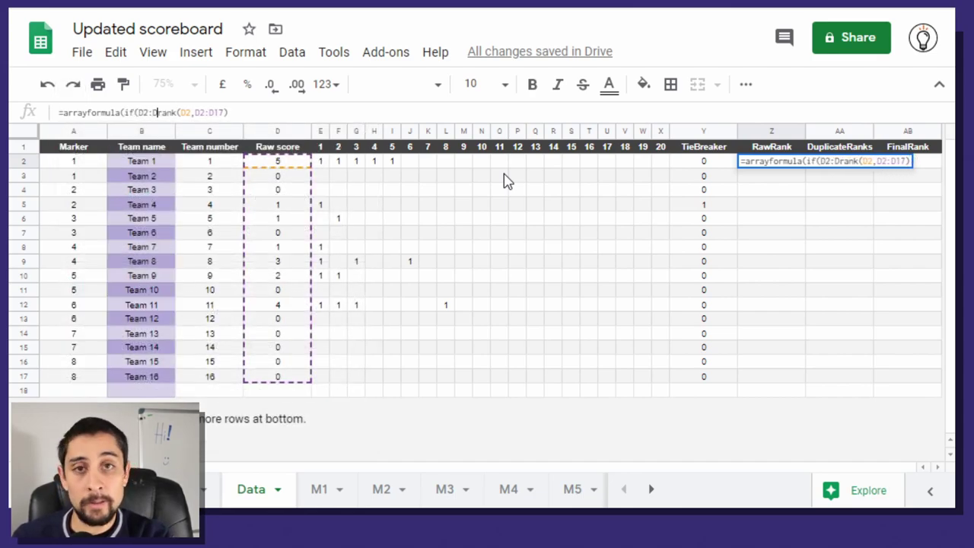
pyautogui.write('=""')
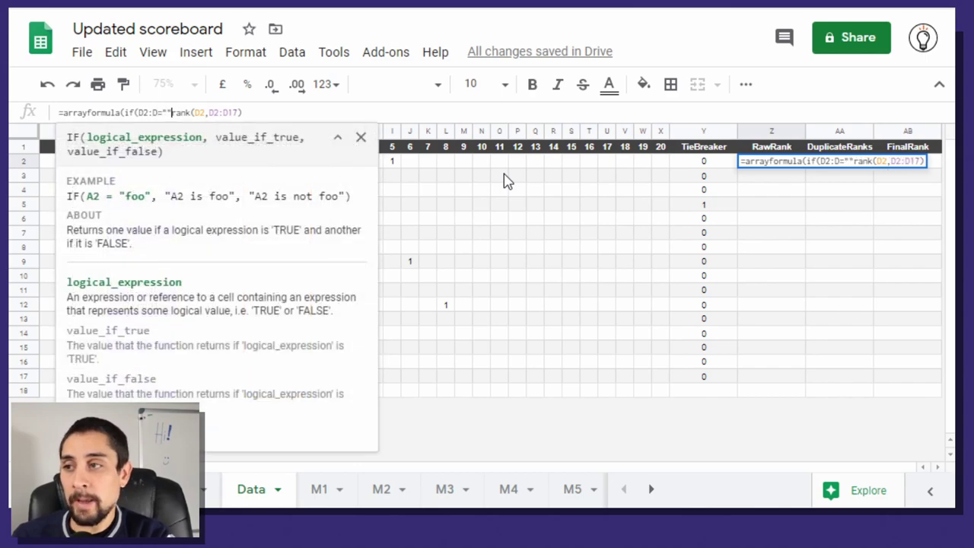
pyautogui.write(',,')
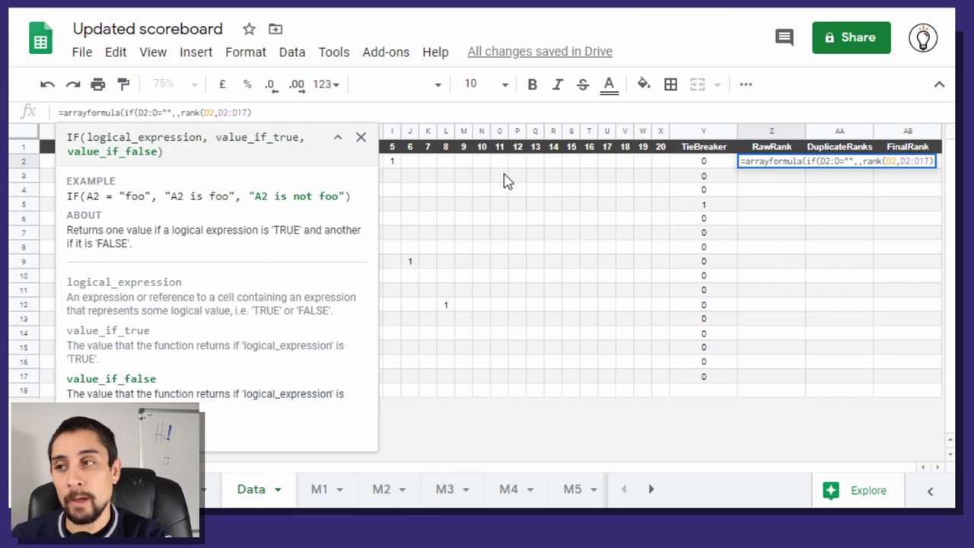
pyautogui.press('Right')
pyautogui.press('Right')
pyautogui.press('Right')
pyautogui.press('Right')
pyautogui.press('Right')
pyautogui.press('Right')
pyautogui.press('Right')
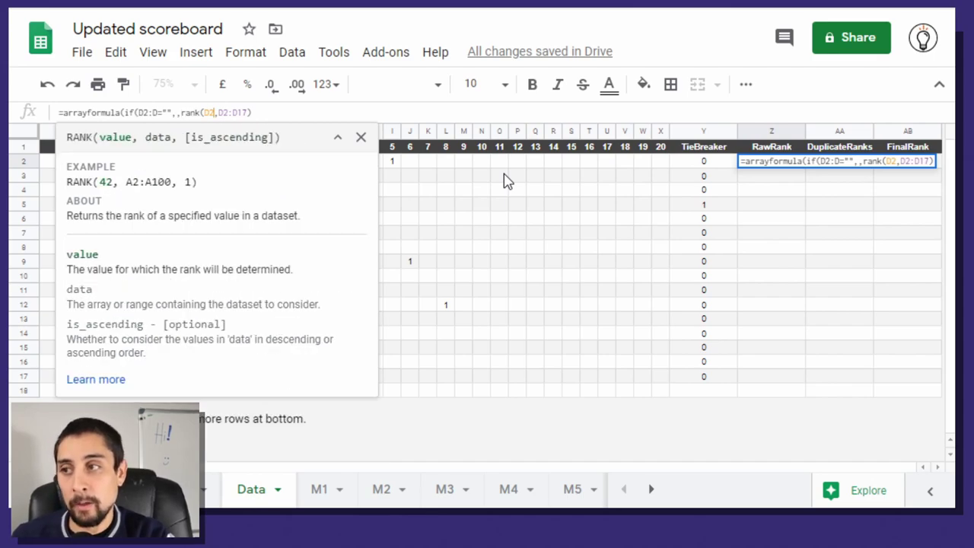
pyautogui.write(':D')
pyautogui.press('Right')
pyautogui.press('Right')
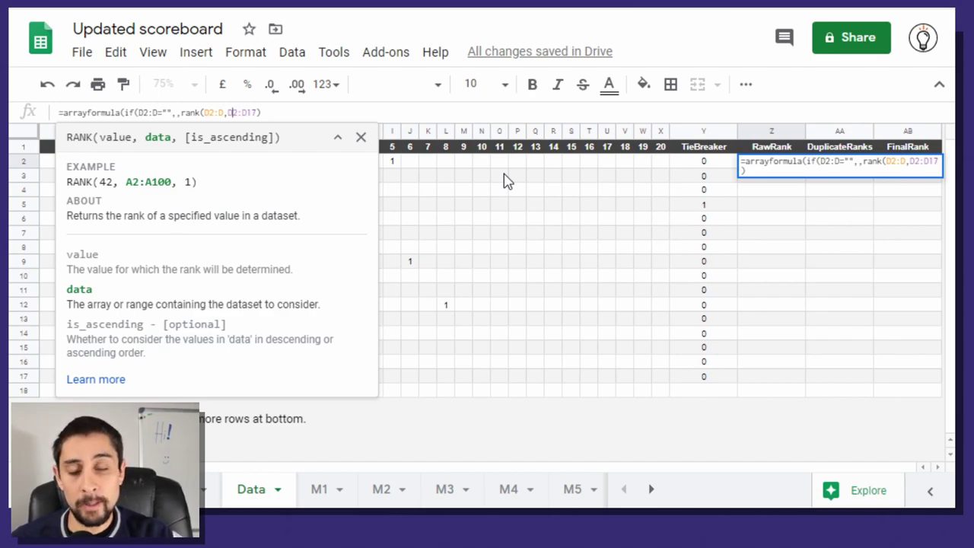
pyautogui.press('F4')
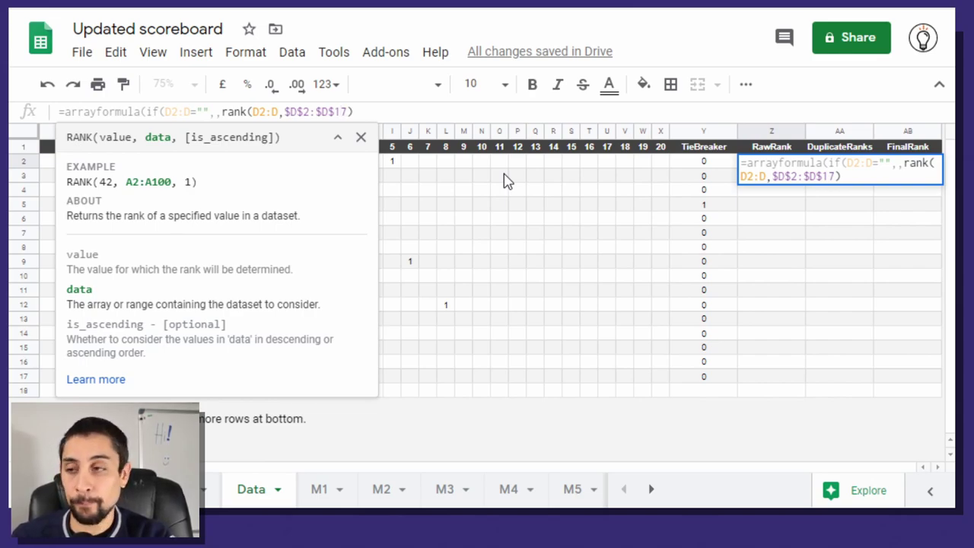
pyautogui.press('Return')
pyautogui.press('Up')
pyautogui.press('Right')
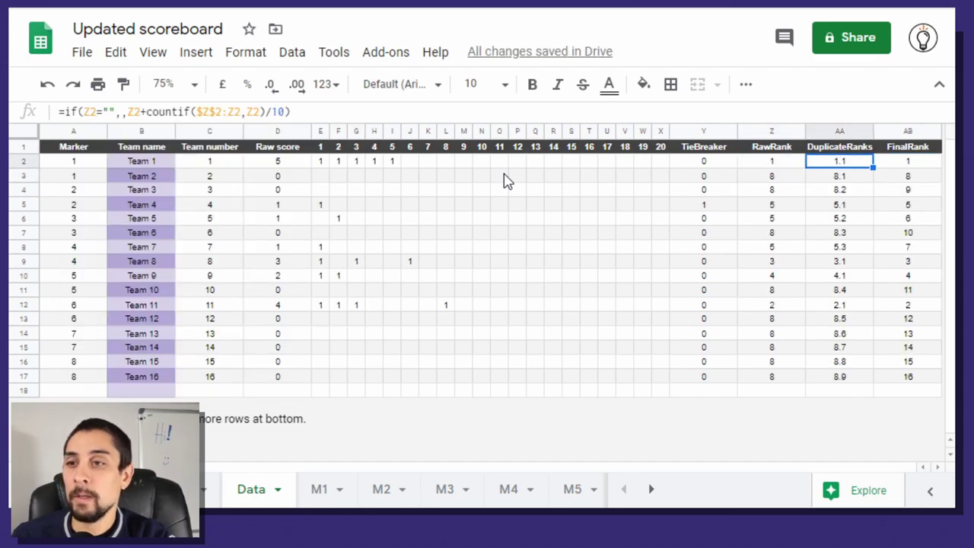
pyautogui.press('Left')
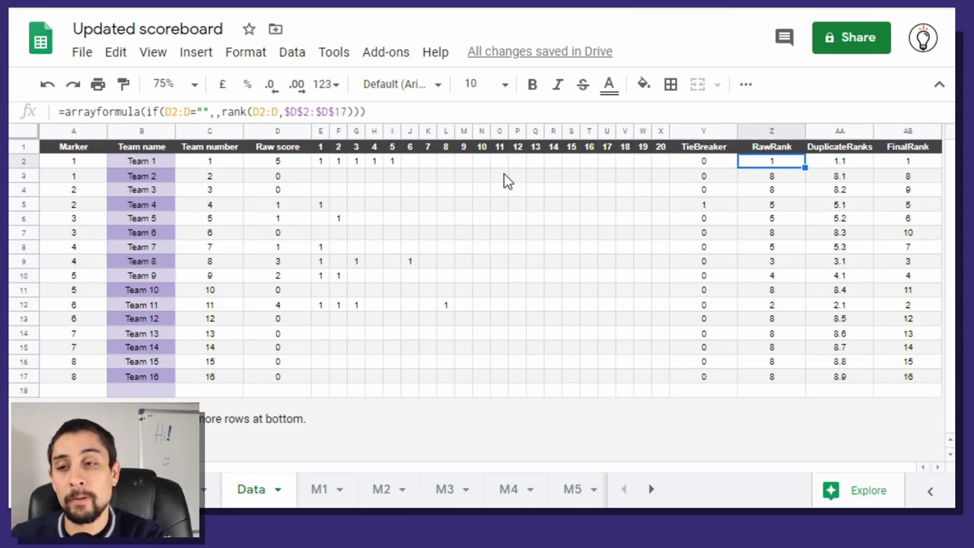
pyautogui.click(794, 207)
pyautogui.hotkey('shift', 'Down')
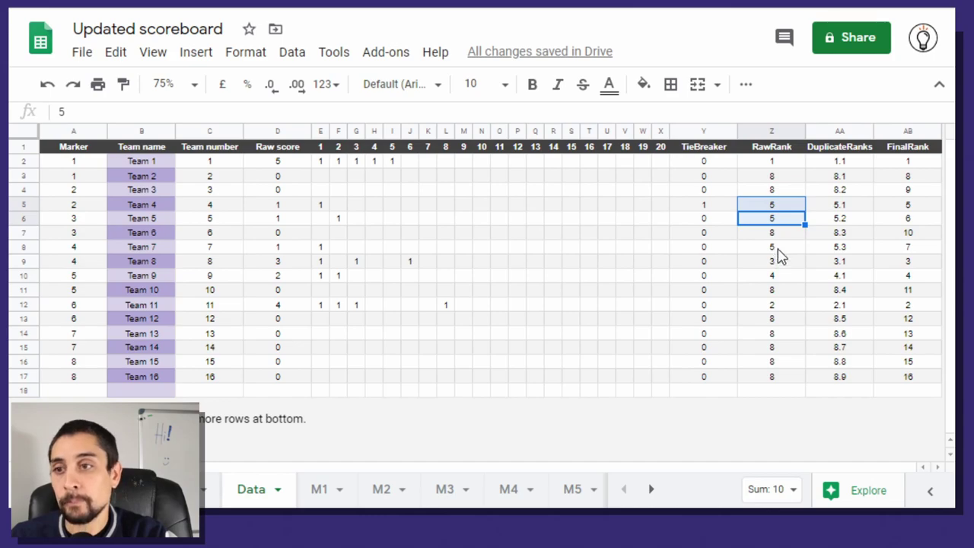
pyautogui.keyDown('ctrl'); pyautogui.click(776, 247); pyautogui.keyUp('ctrl')
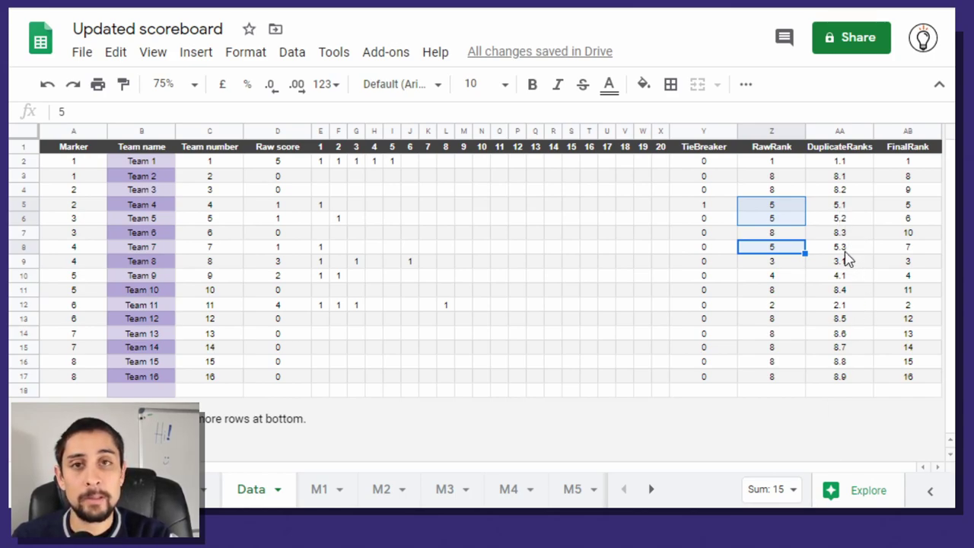
pyautogui.click(841, 221)
pyautogui.press('Up')
pyautogui.press('Up')
pyautogui.press('Up')
pyautogui.press('Up')
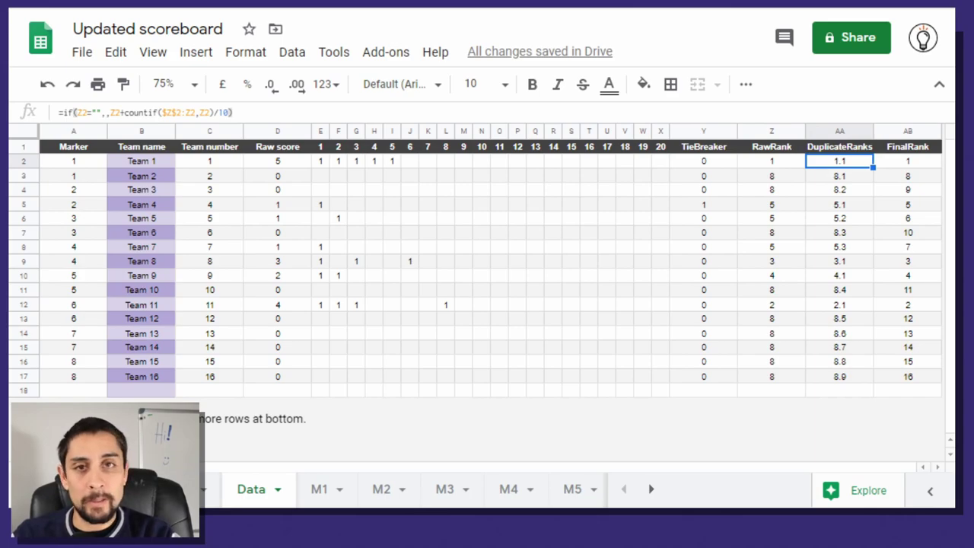
# - Strip the if(Z2="",, wrapper so AA2 reads =Z2+countif($Z$2:Z2,Z2)/10
pyautogui.press('F2')
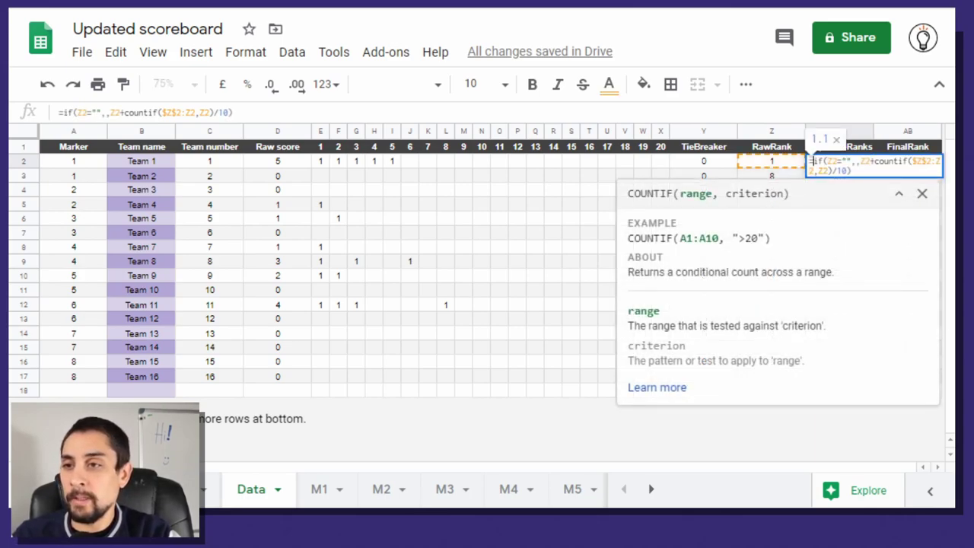
pyautogui.hotkey('shift', 'Right')
pyautogui.hotkey('shift', 'Right')
pyautogui.hotkey('shift', 'Right')
pyautogui.hotkey('shift', 'Right')
pyautogui.hotkey('shift', 'Right')
pyautogui.hotkey('shift', 'Right')
pyautogui.hotkey('shift', 'Right')
pyautogui.hotkey('shift', 'Right')
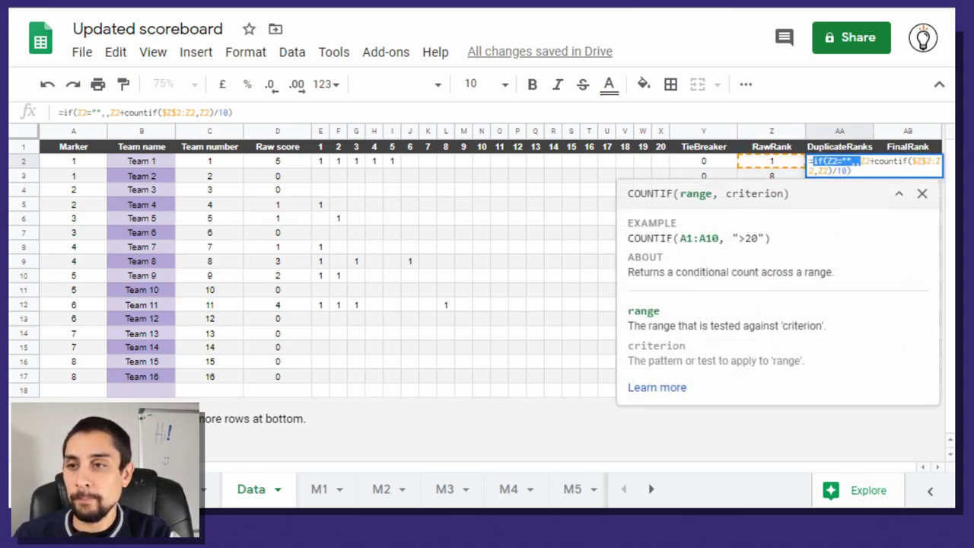
pyautogui.press('BackSpace')
pyautogui.press('Return')
pyautogui.press('Return')
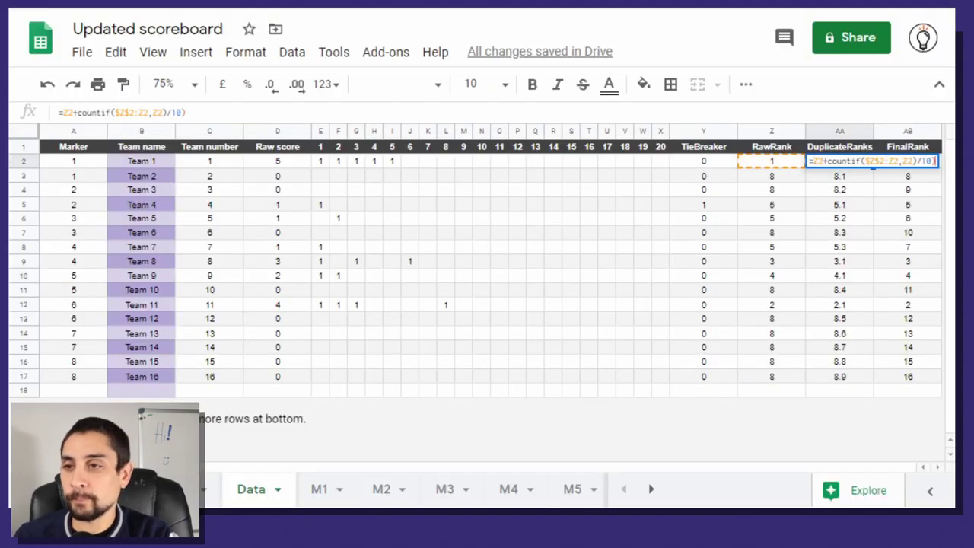
pyautogui.press('BackSpace')
pyautogui.press('Return')
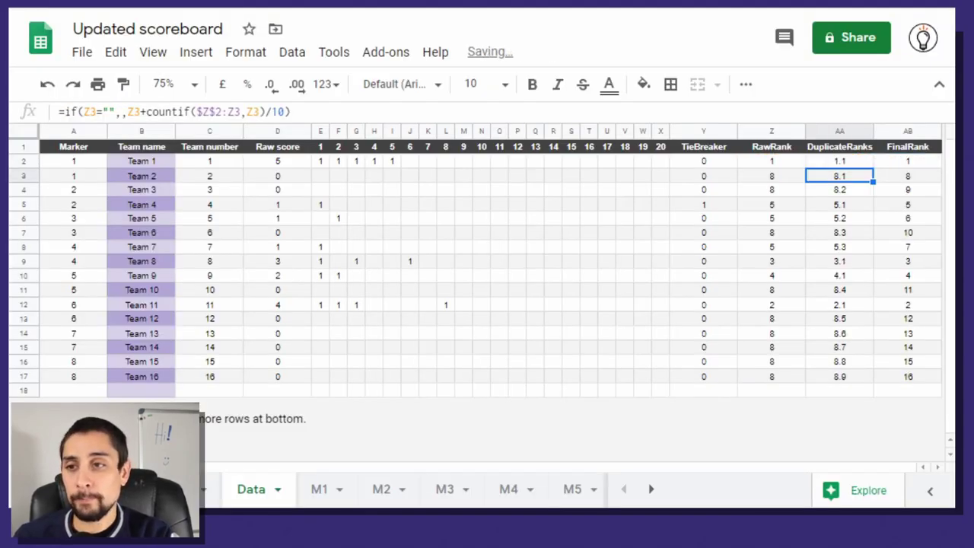
pyautogui.press('Up')
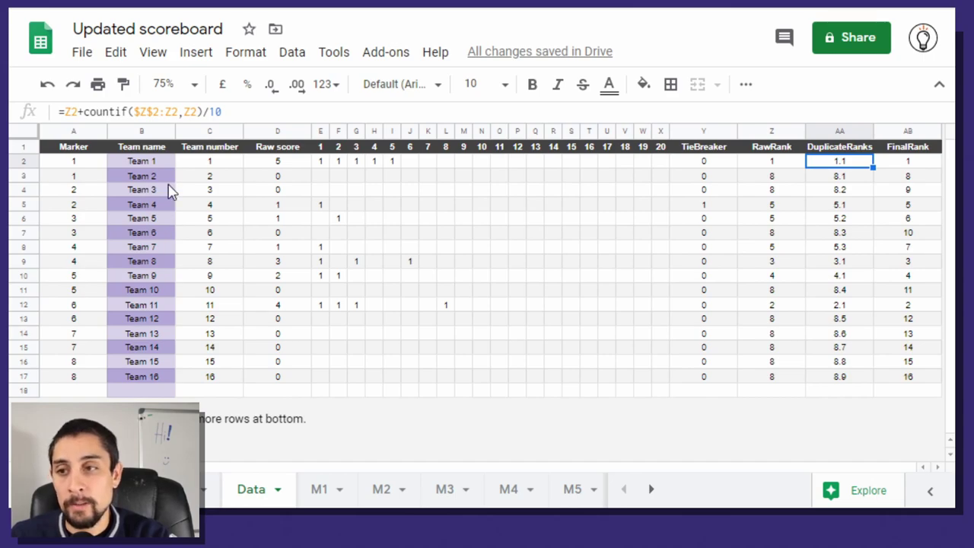
# - Inspect the tied-rank values in AA5, AA6 and AA8, then return to AA2
pyautogui.click(845, 209)
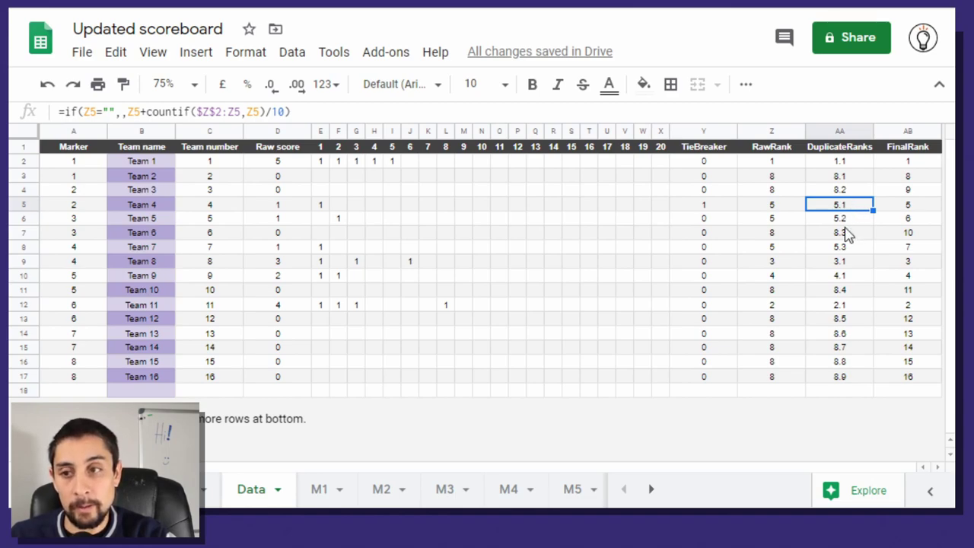
pyautogui.click(855, 227)
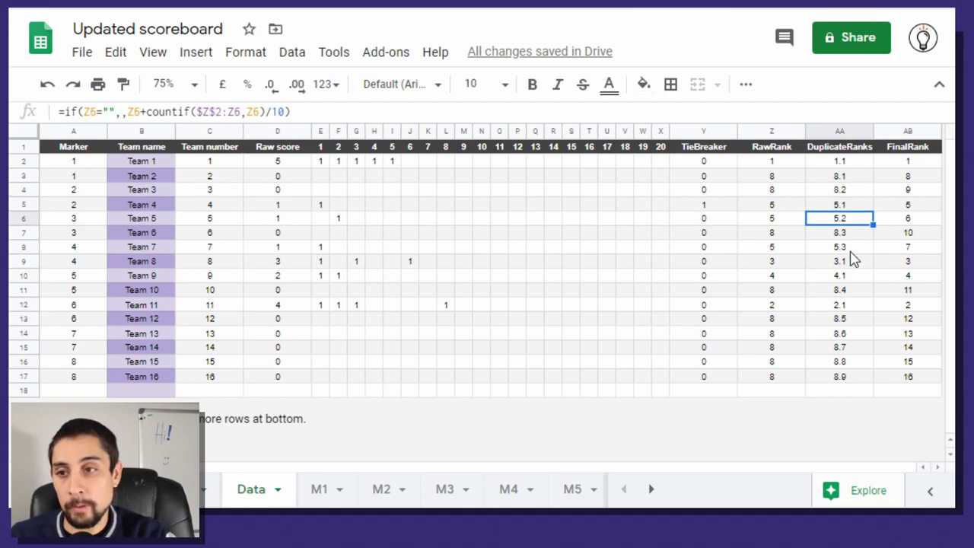
pyautogui.click(851, 246)
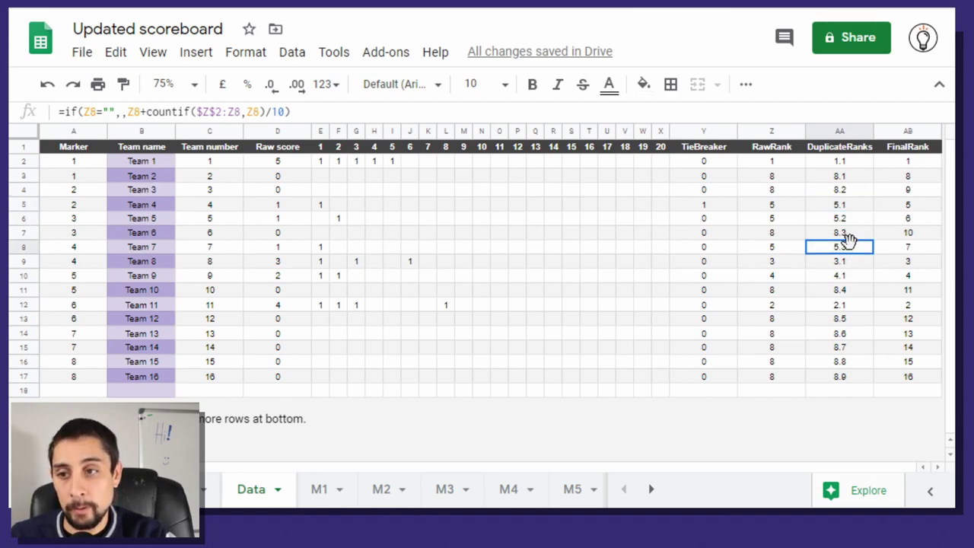
pyautogui.click(851, 163)
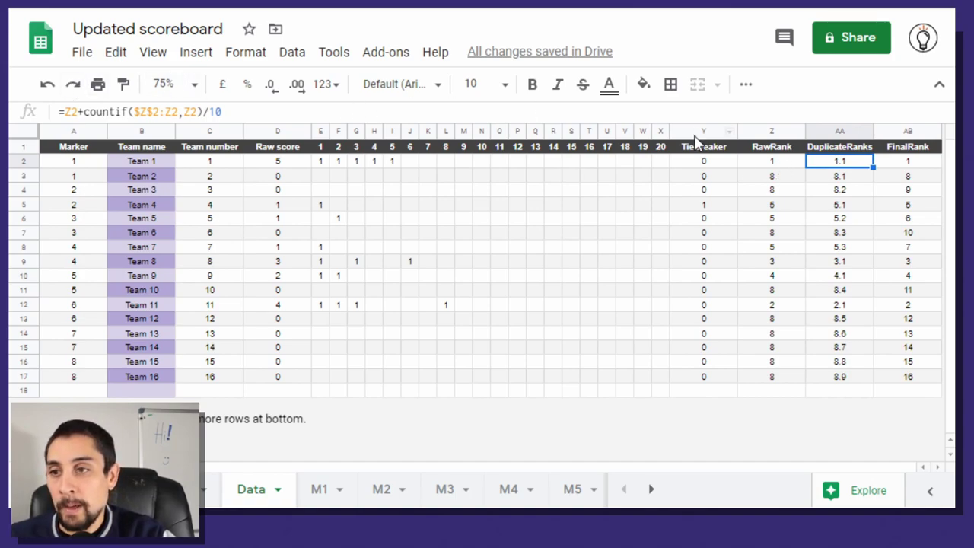
# - Review the Z2 criterion and $Z$2:Z2 counting range in AA2's COUNTIF formula
pyautogui.click(186, 112)
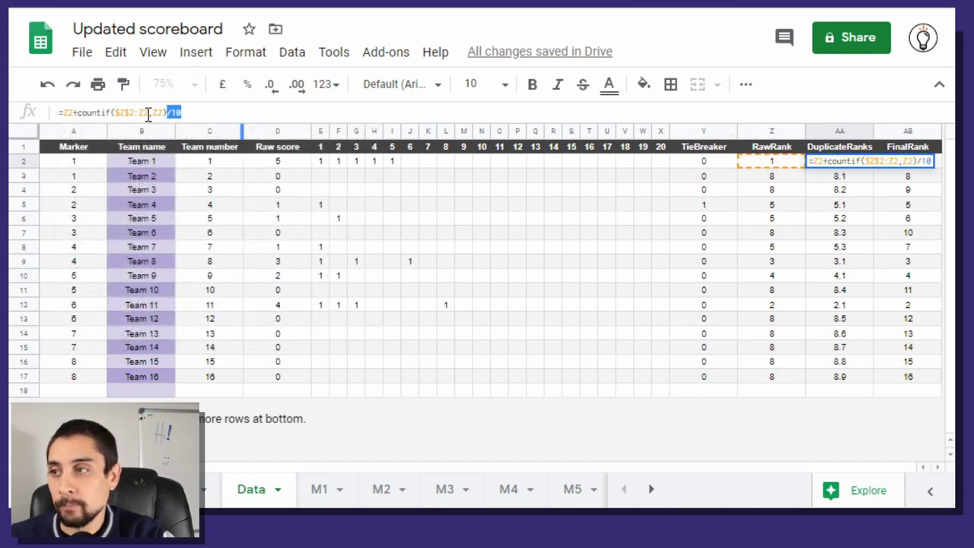
pyautogui.doubleClick(157, 112)
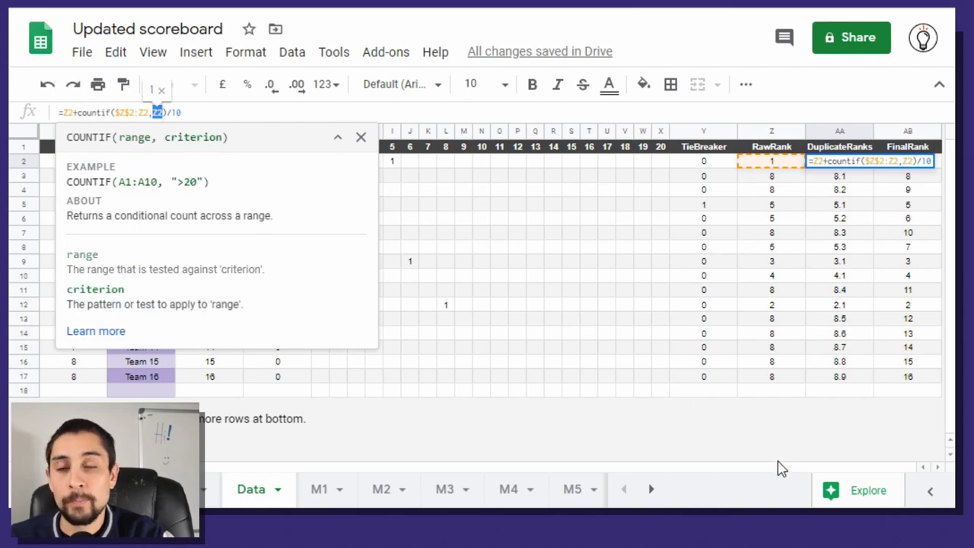
pyautogui.doubleClick(129, 111)
pyautogui.moveTo(128, 111); pyautogui.dragTo(148, 112)
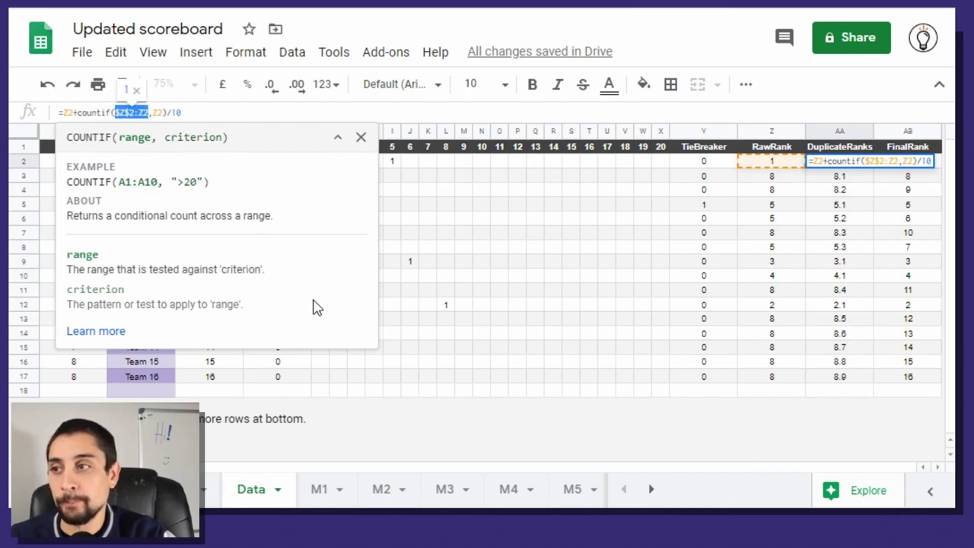
pyautogui.press('Escape')
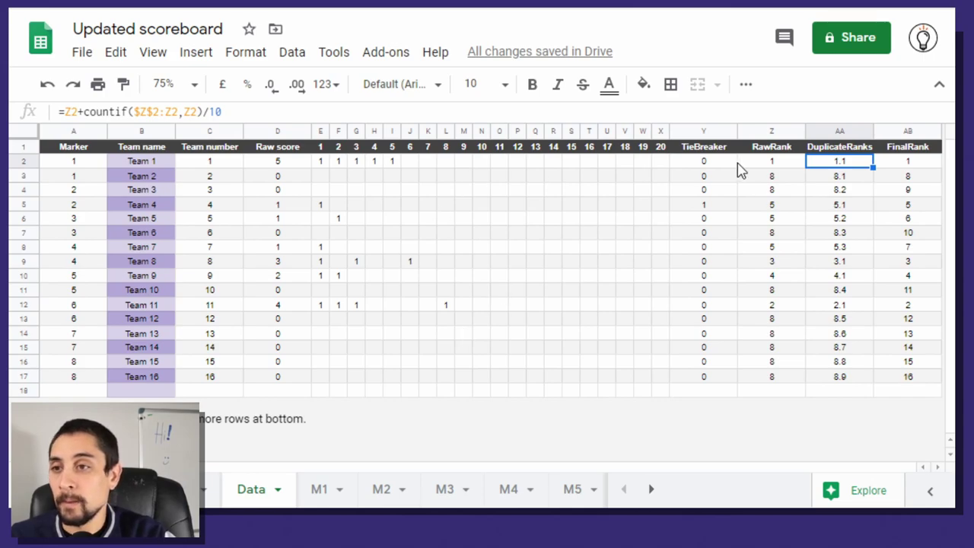
# - Fill the DuplicateRanks formula from AA2 down to AA17
pyautogui.click(833, 181)
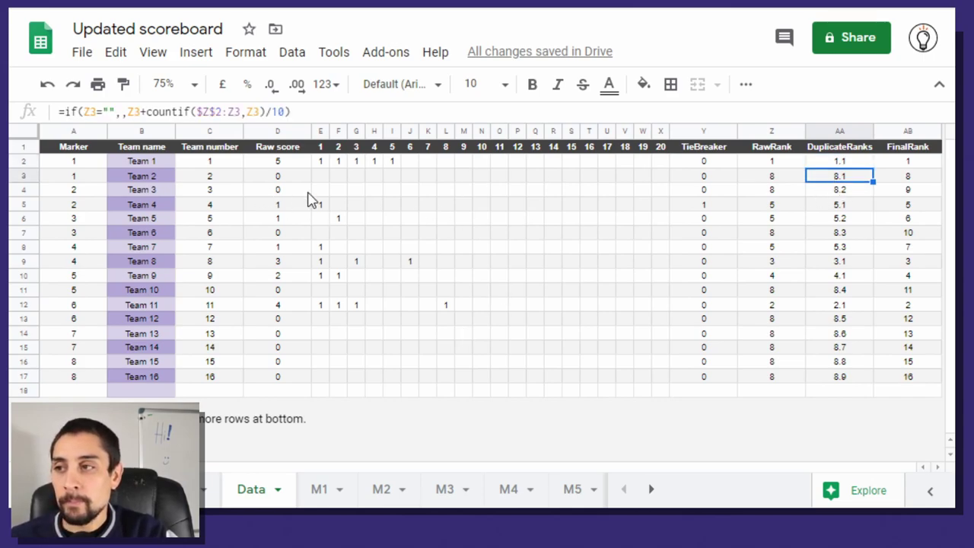
pyautogui.click(847, 163)
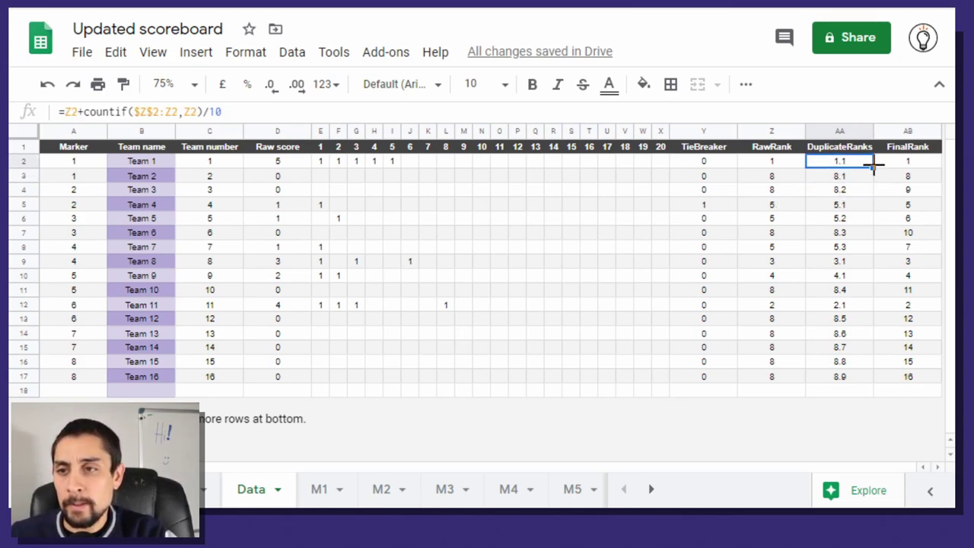
pyautogui.moveTo(874, 167); pyautogui.dragTo(878, 375)
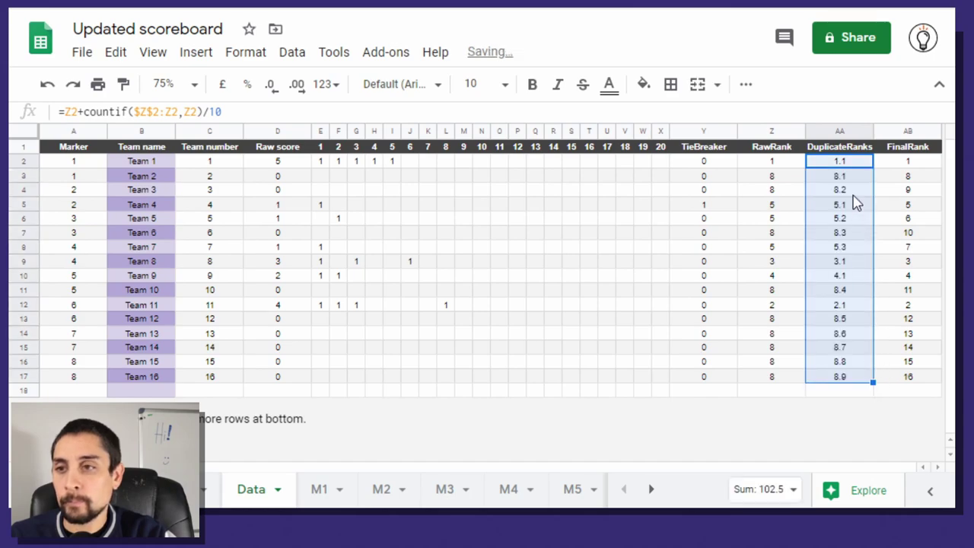
pyautogui.click(857, 180)
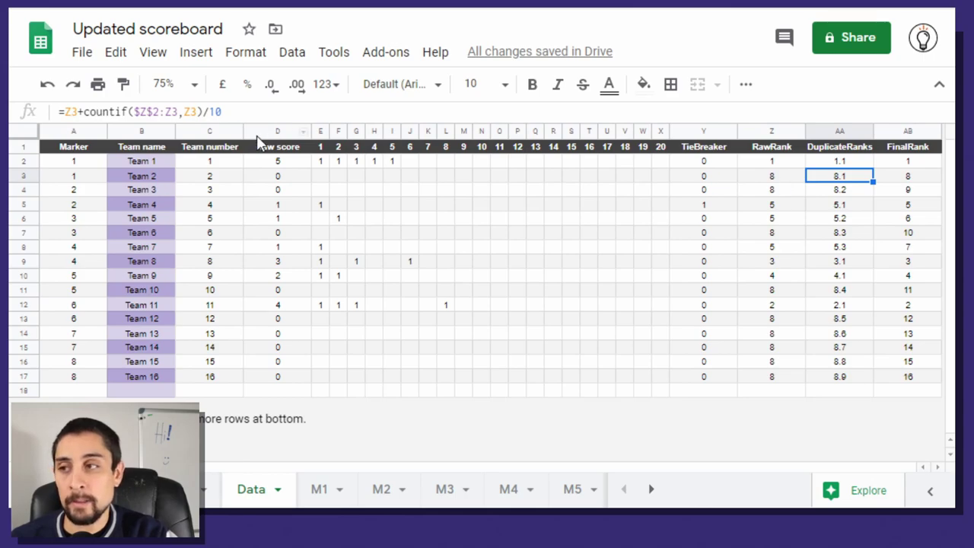
pyautogui.click(183, 112)
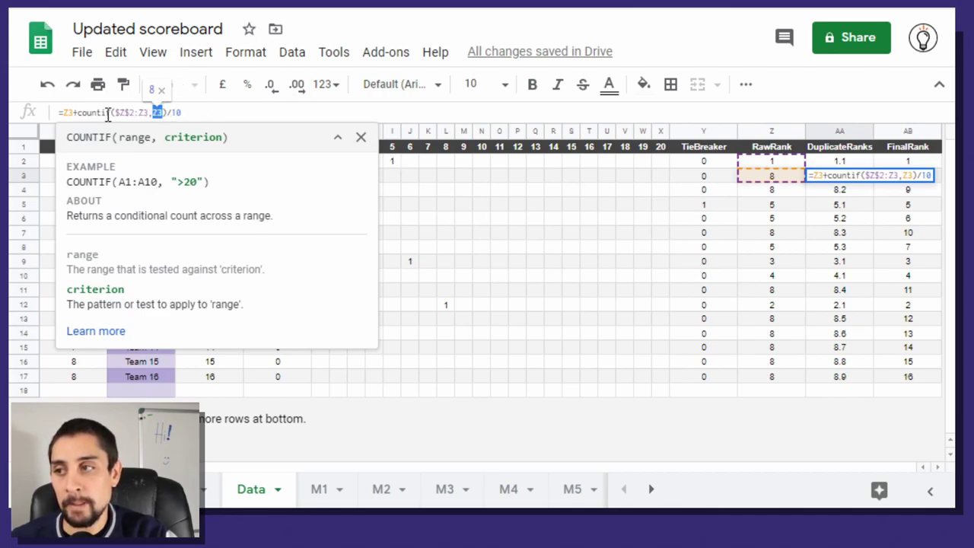
pyautogui.moveTo(116, 112); pyautogui.dragTo(148, 113)
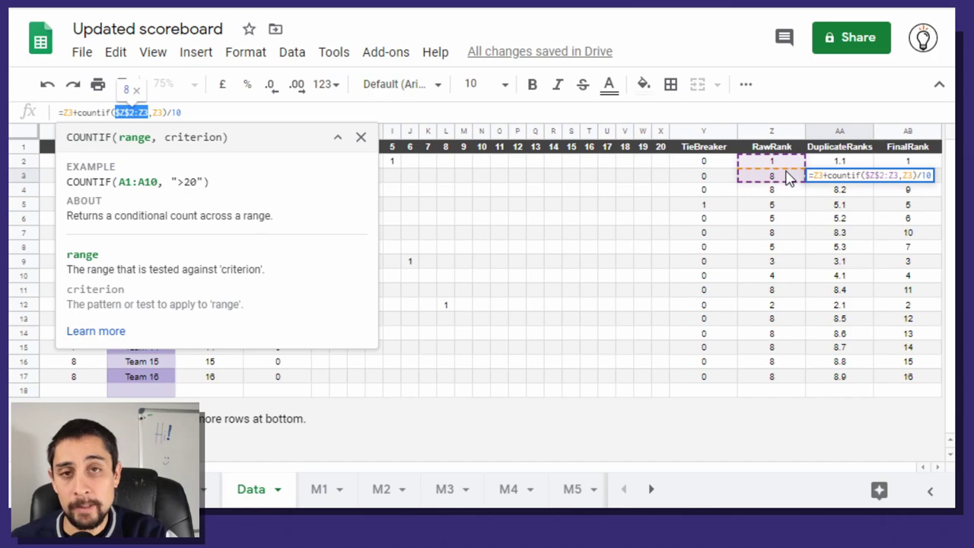
pyautogui.press('Escape')
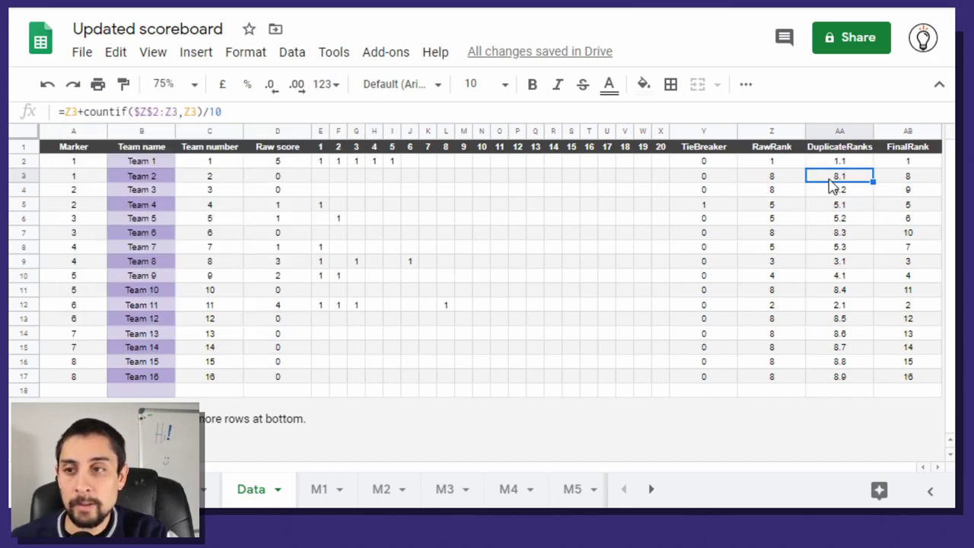
pyautogui.click(846, 196)
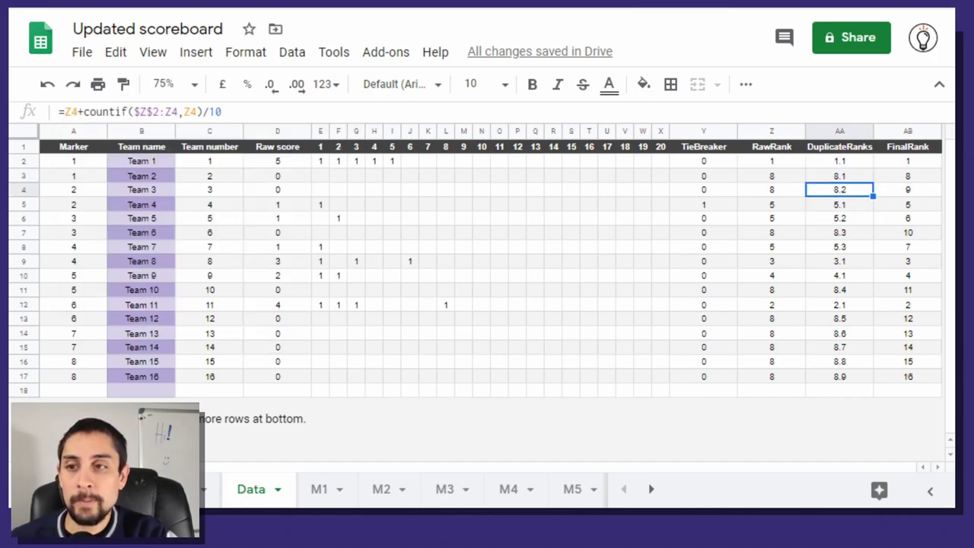
pyautogui.press('Return')
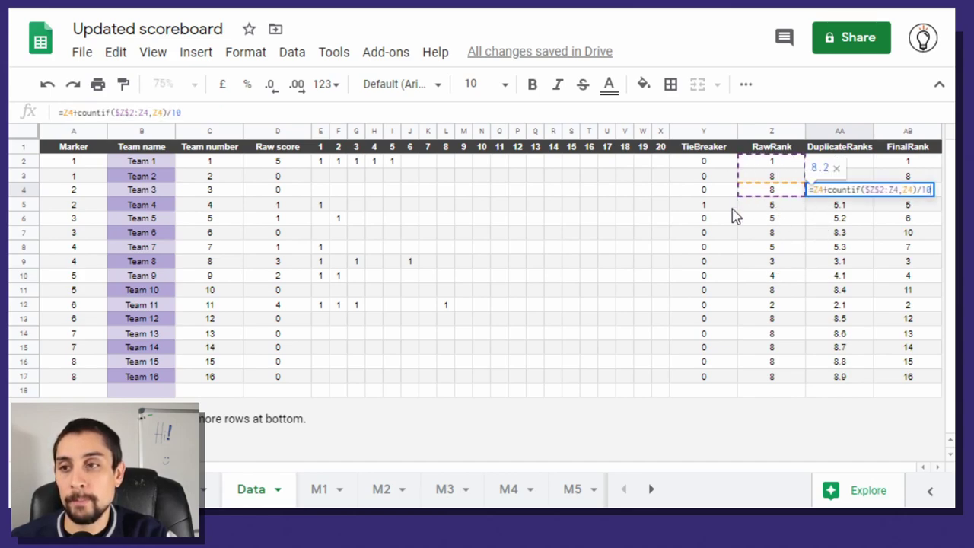
pyautogui.moveTo(866, 190); pyautogui.dragTo(903, 191)
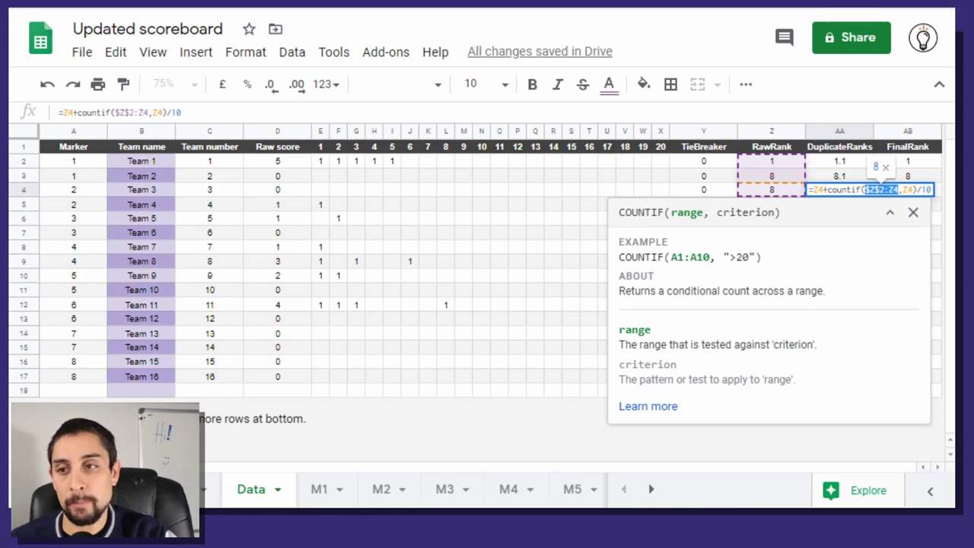
pyautogui.press('Escape')
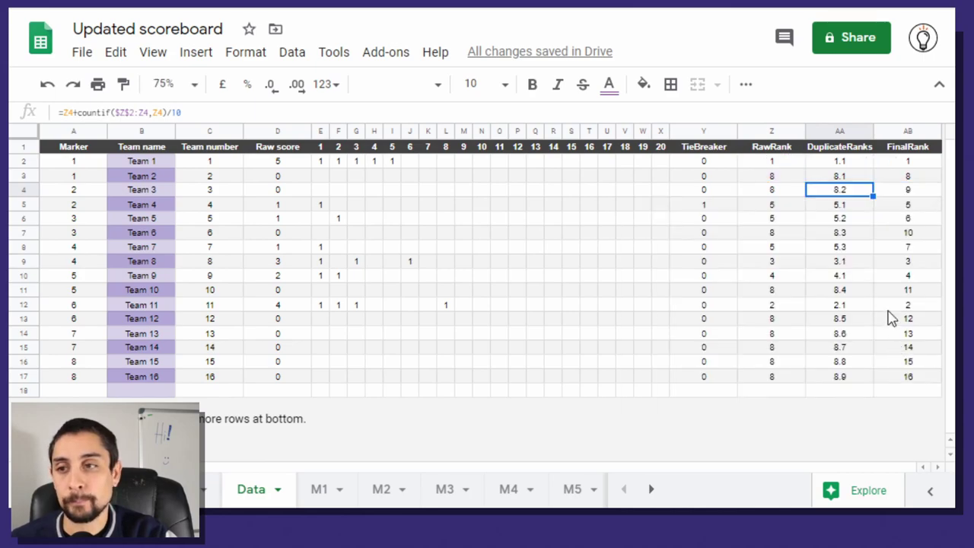
pyautogui.click(847, 161)
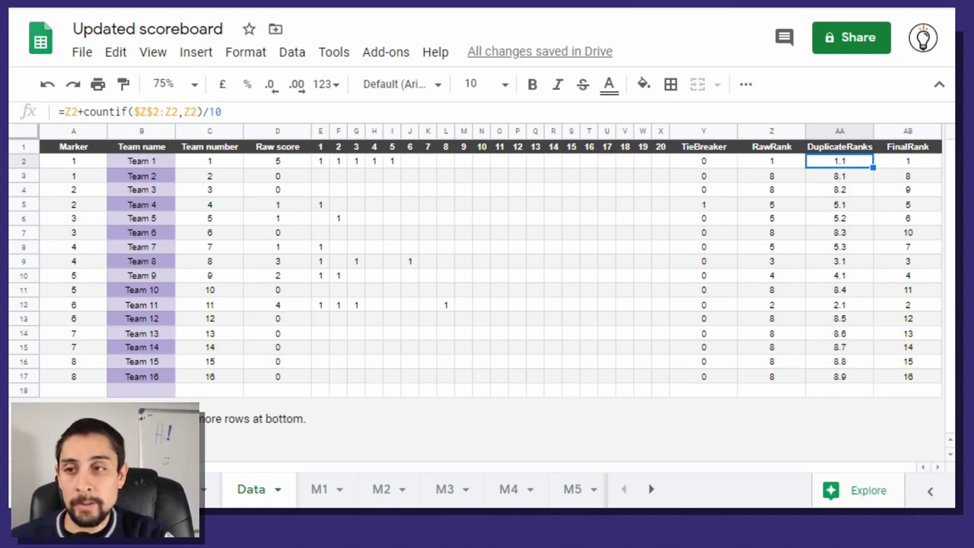
# - Change AA2 to =if(Z2="",,Z2+countif($Z$2:Z2,Z2)/10) and paste it down AA2:AA18
pyautogui.doubleClick(812, 162)
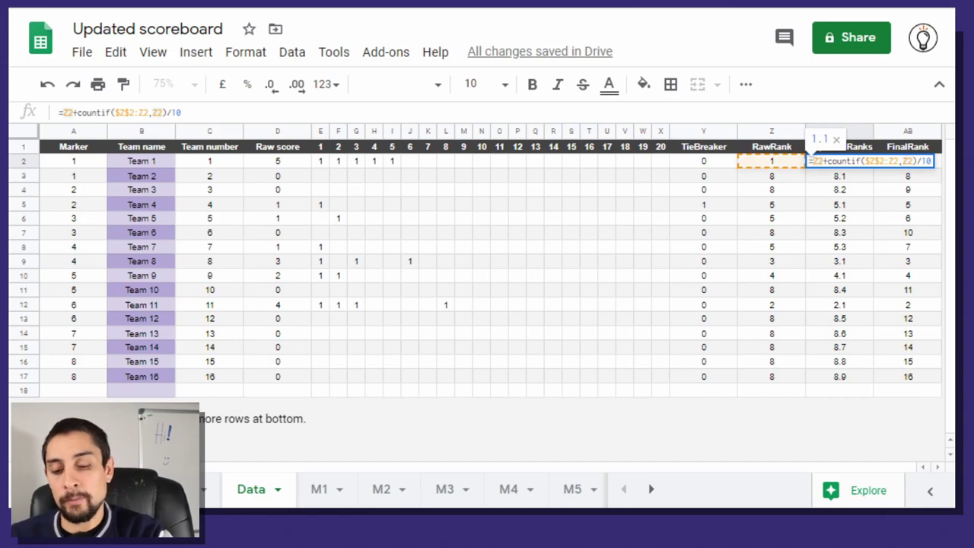
pyautogui.write('if(')
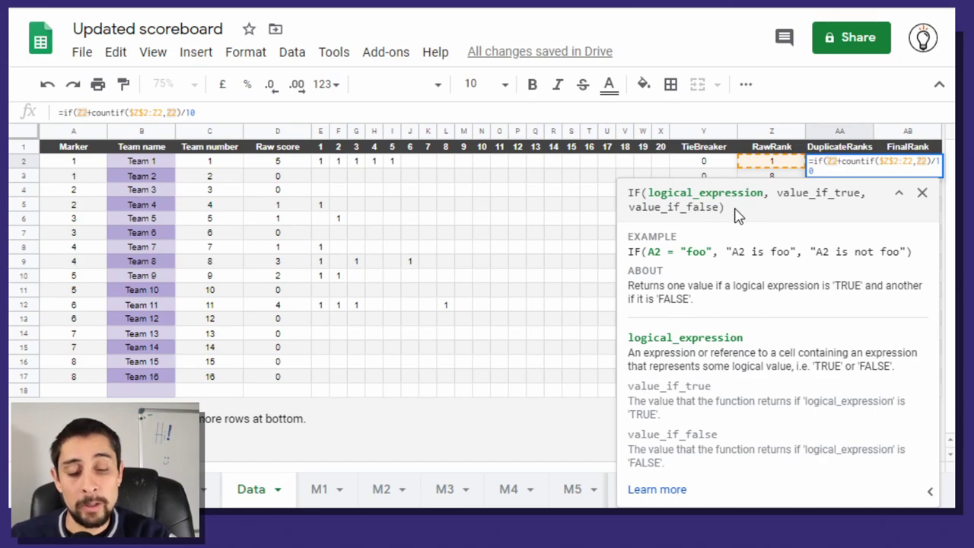
pyautogui.write('Z2=')
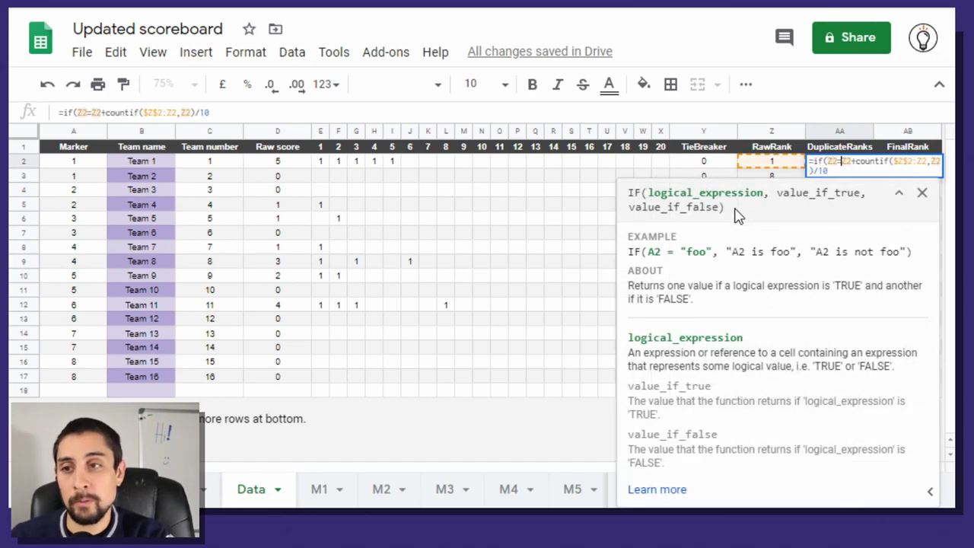
pyautogui.write('"",,')
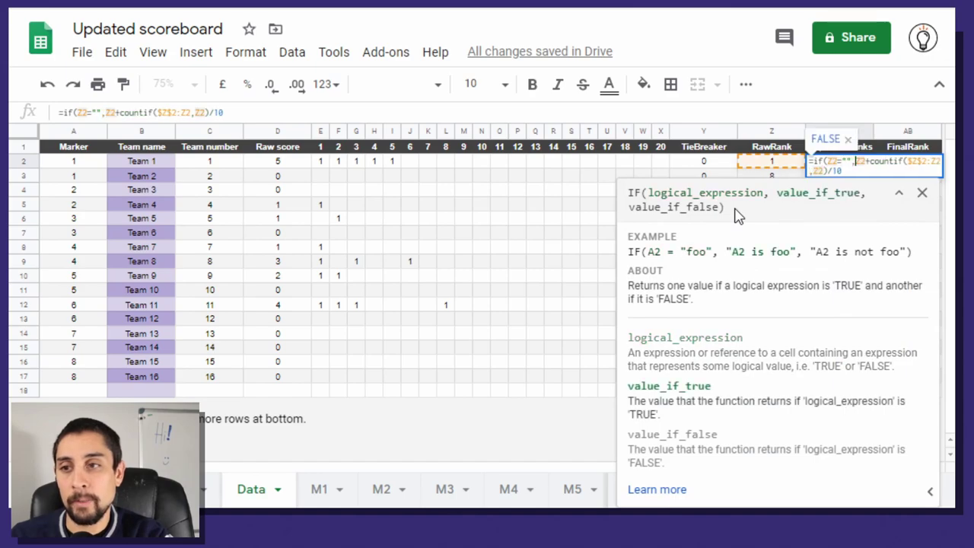
pyautogui.press('Return')
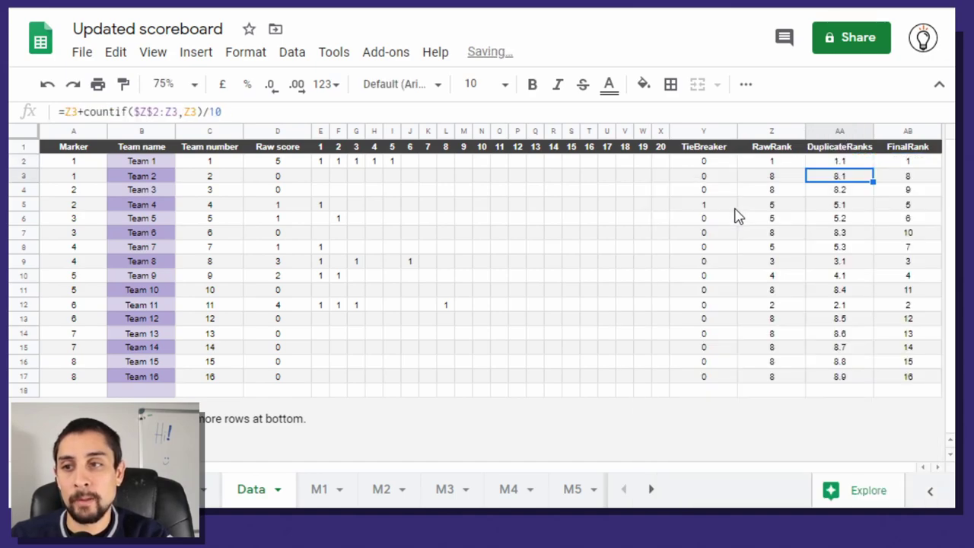
pyautogui.press('Up')
pyautogui.hotkey('shift', 'Down')
pyautogui.hotkey('ctrl', 'shift', 'Down')
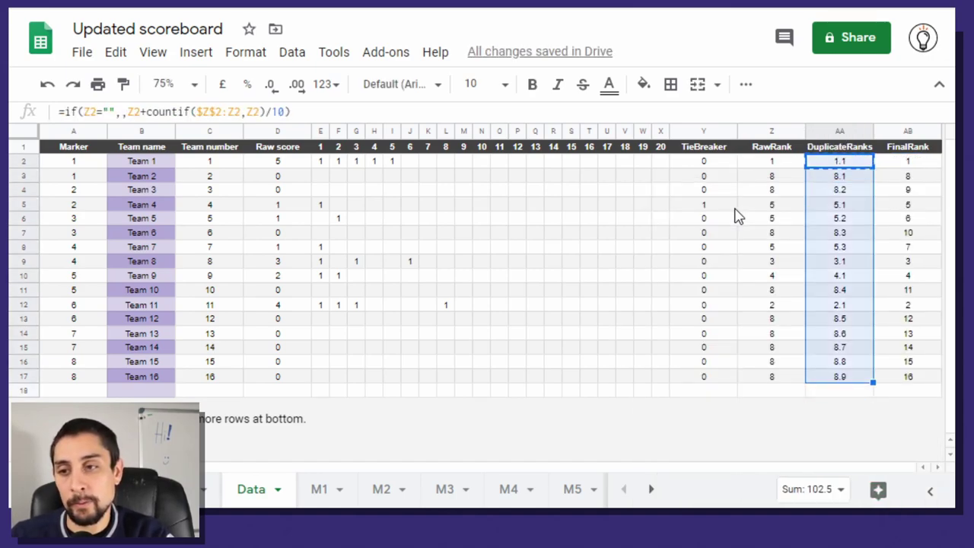
pyautogui.hotkey('ctrl', 'v')
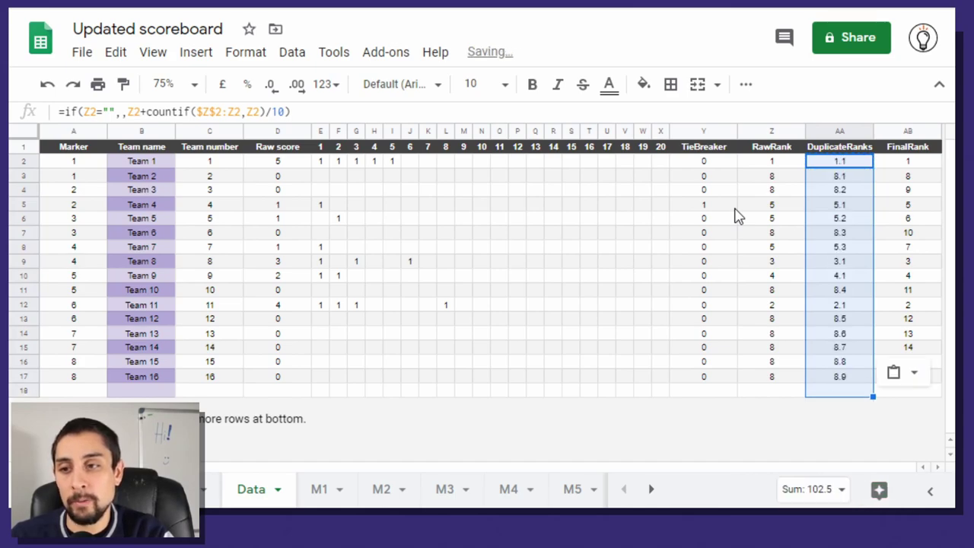
# - Confirm empty row 18 stays blank and review all DuplicateRanks values
pyautogui.click(861, 396)
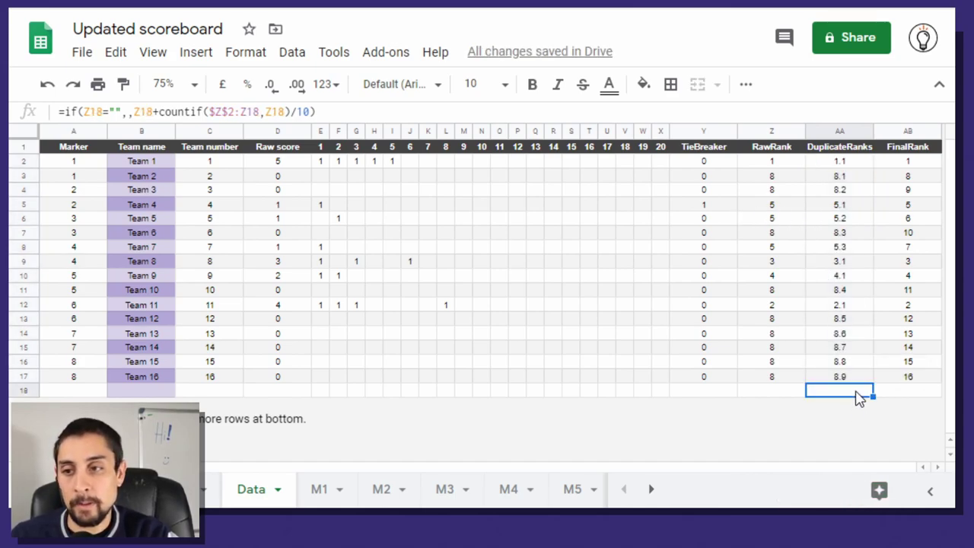
pyautogui.click(775, 390)
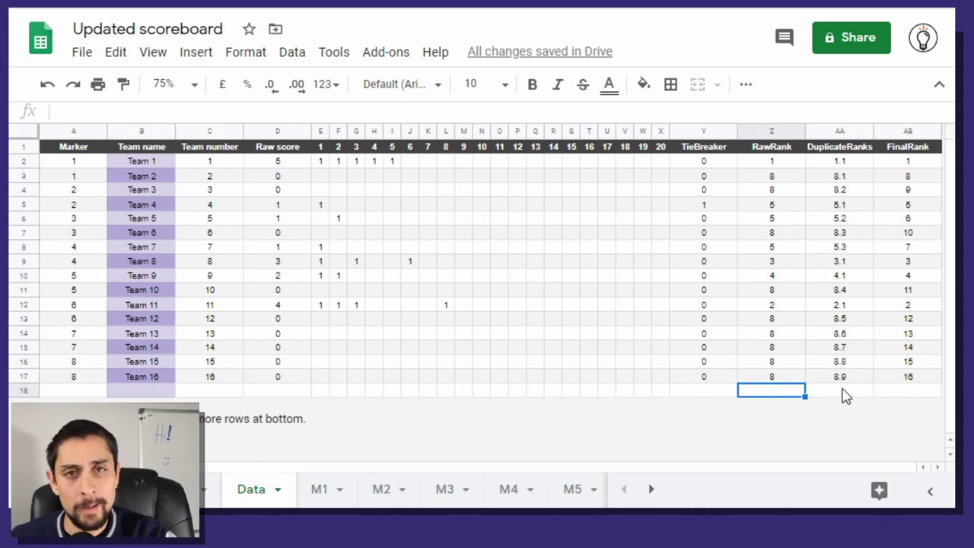
pyautogui.press('Right')
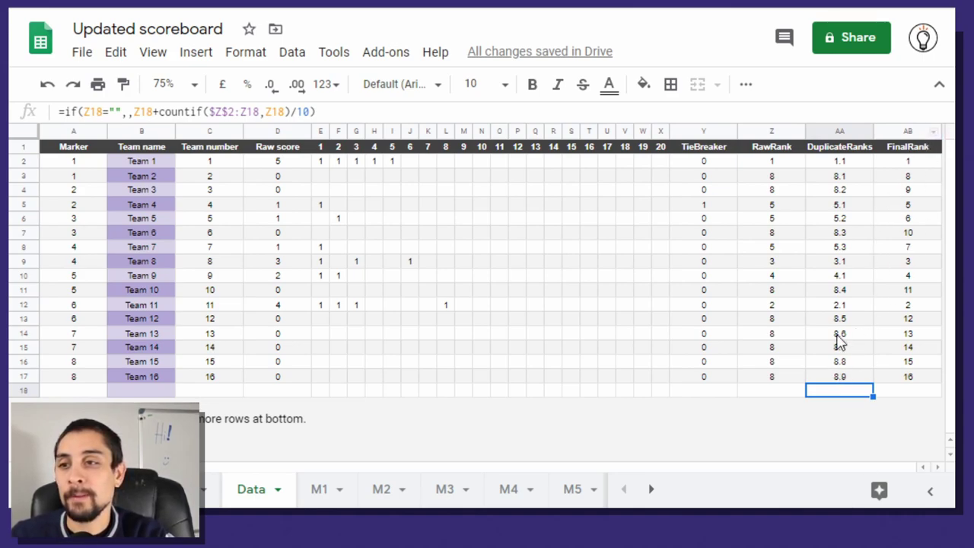
pyautogui.click(841, 156)
pyautogui.moveTo(841, 154); pyautogui.dragTo(855, 383)
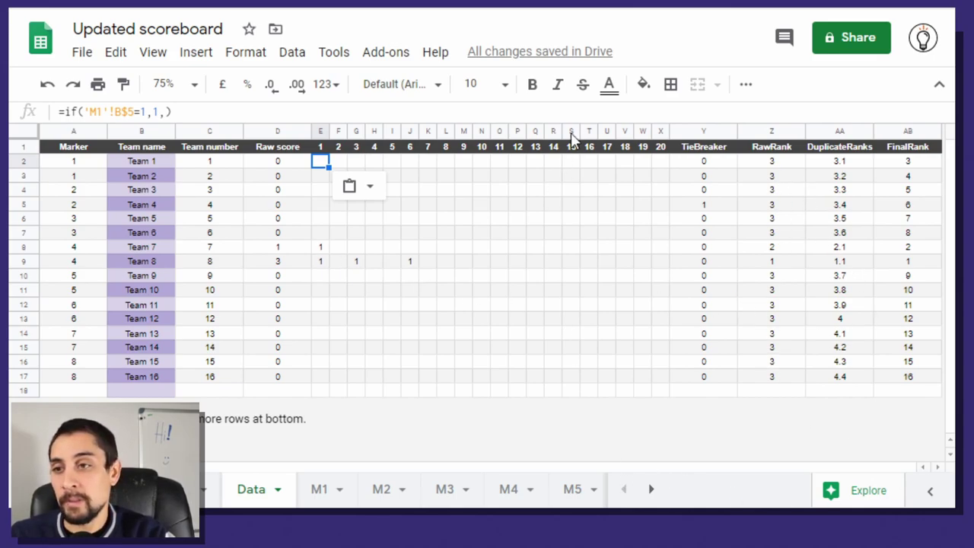
# - Select AA2:AA17 to confirm tied zero-score teams get distinct values 3.1–4.4
pyautogui.click(822, 163)
pyautogui.moveTo(822, 169); pyautogui.dragTo(846, 379)
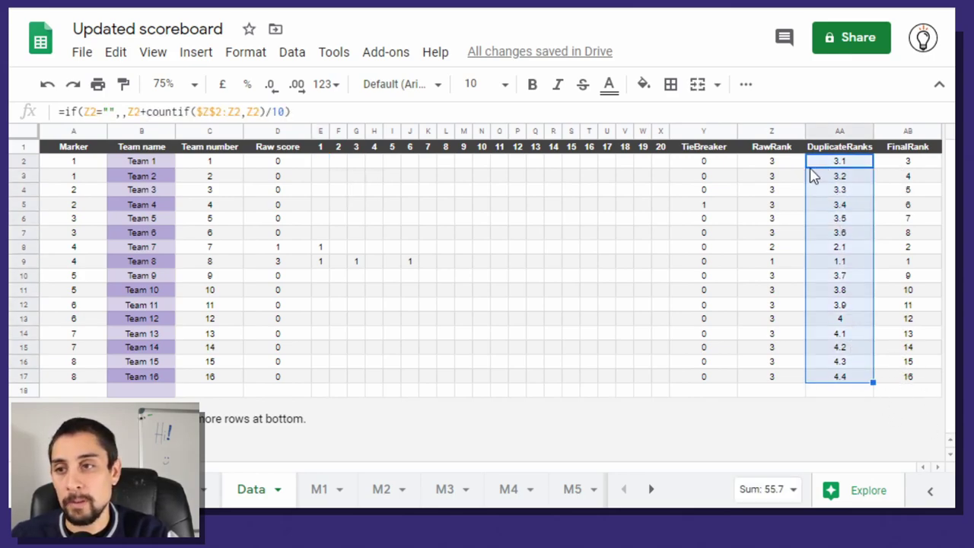
# - Strip AB2 down to the bare =rank(AA2:AA,$AA$2:$AA,1), removing the wrappers and trailing ,""
pyautogui.click(910, 169)
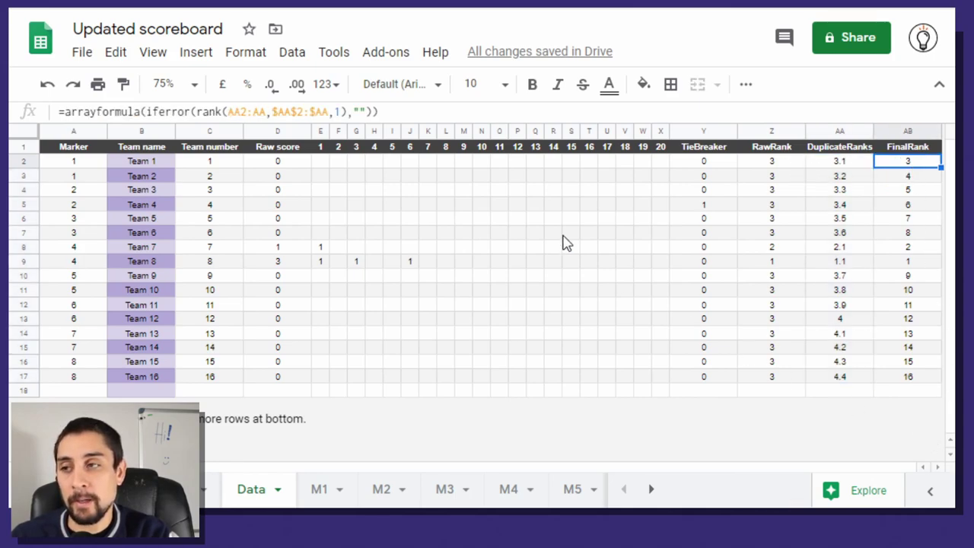
pyautogui.click(784, 164)
pyautogui.click(917, 151)
pyautogui.click(912, 164)
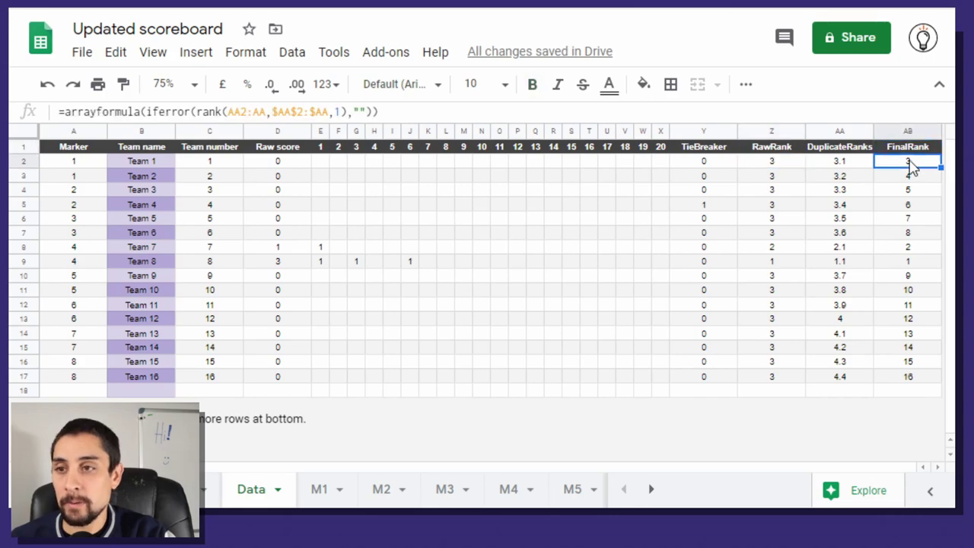
pyautogui.click(196, 112)
pyautogui.hotkey('ctrl', 'shift', 'Left')
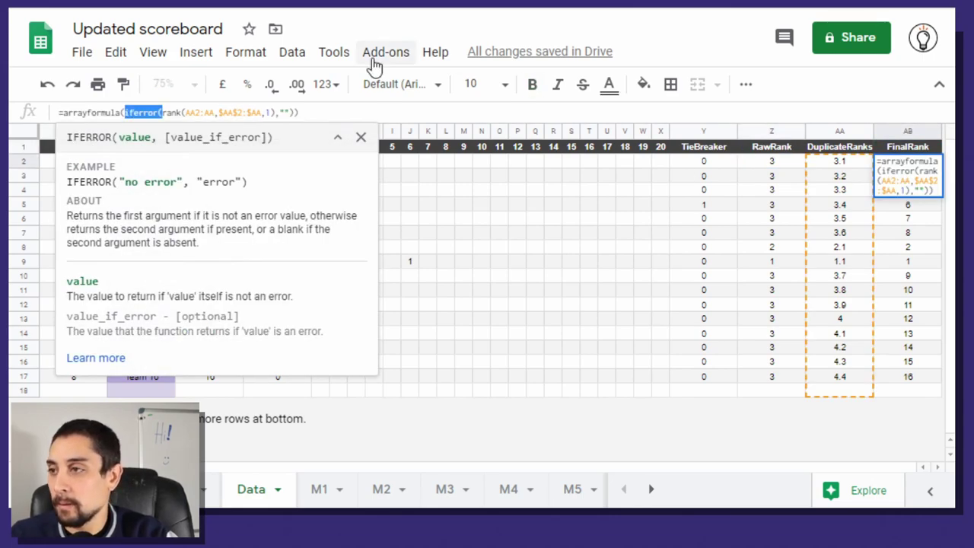
pyautogui.hotkey('ctrl', 'shift', 'Left')
pyautogui.press('BackSpace')
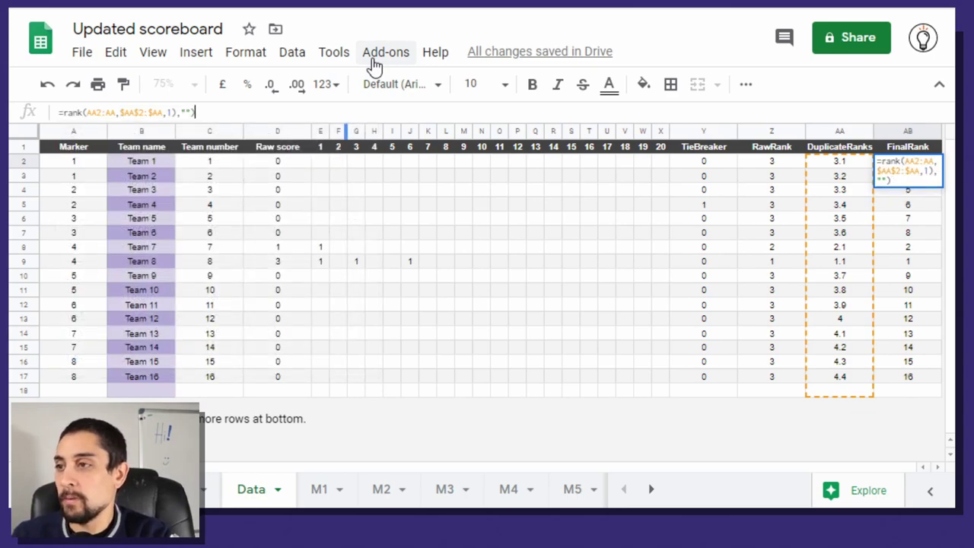
pyautogui.press('Return')
pyautogui.press('Return')
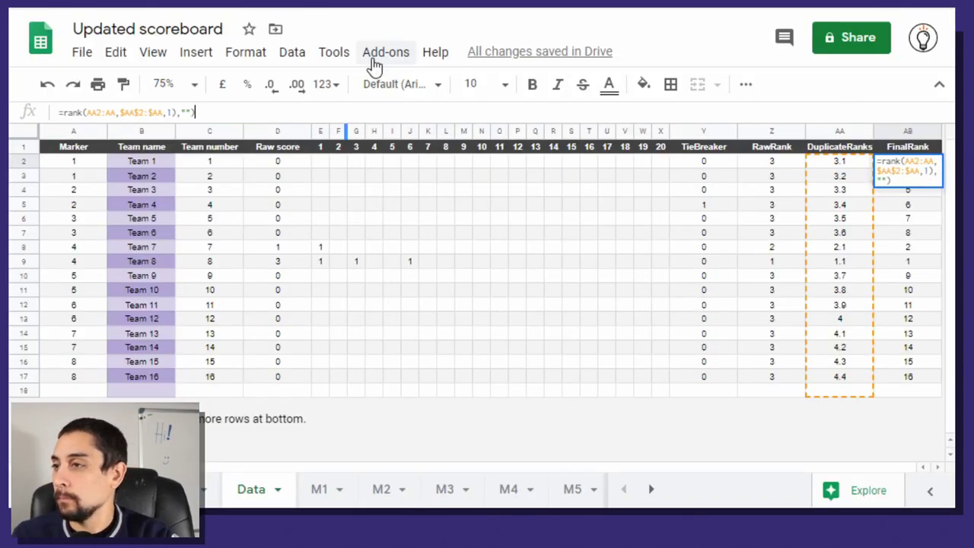
pyautogui.press('BackSpace')
pyautogui.press('BackSpace')
pyautogui.press('BackSpace')
pyautogui.press('Return')
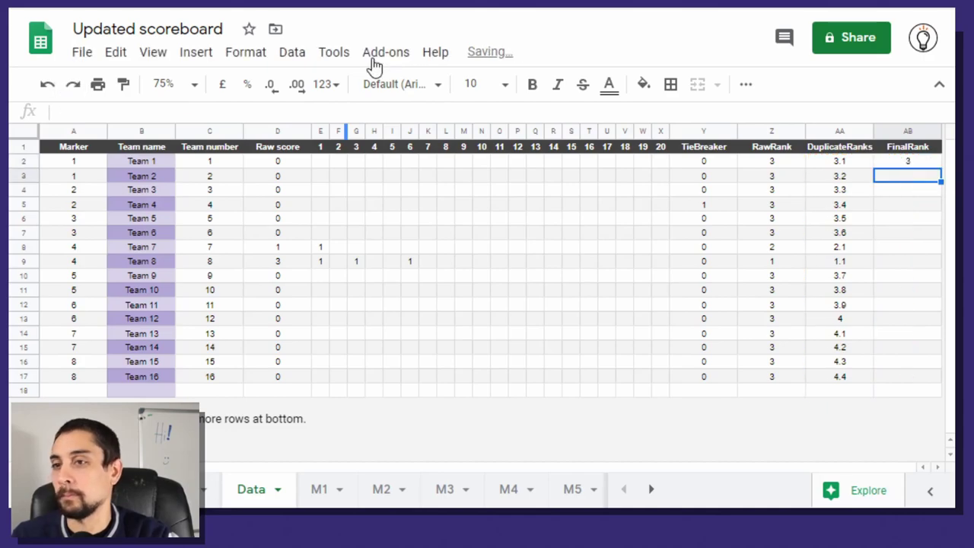
pyautogui.press('Up')
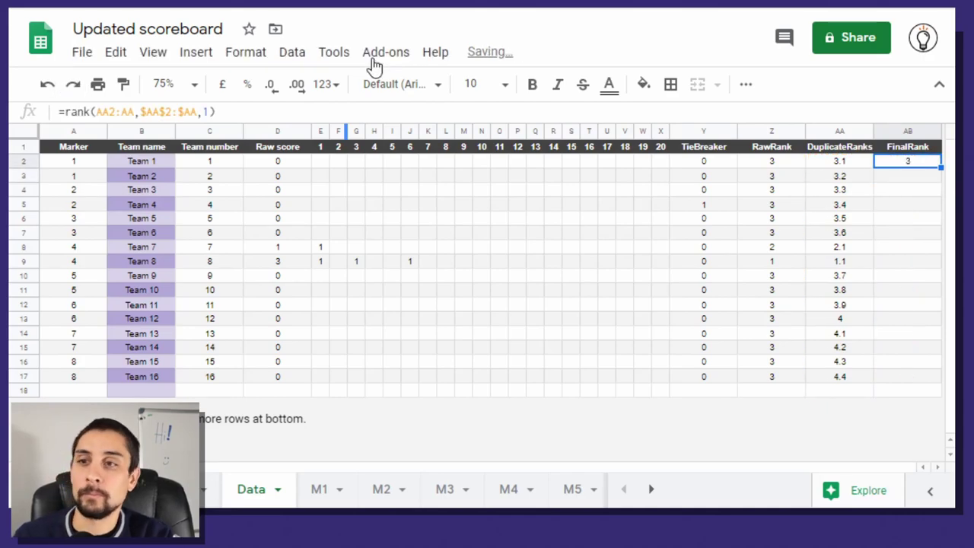
# - Copy the AB2 rank formula into AB3 and AB4, then return to edit AB2
pyautogui.click(863, 162)
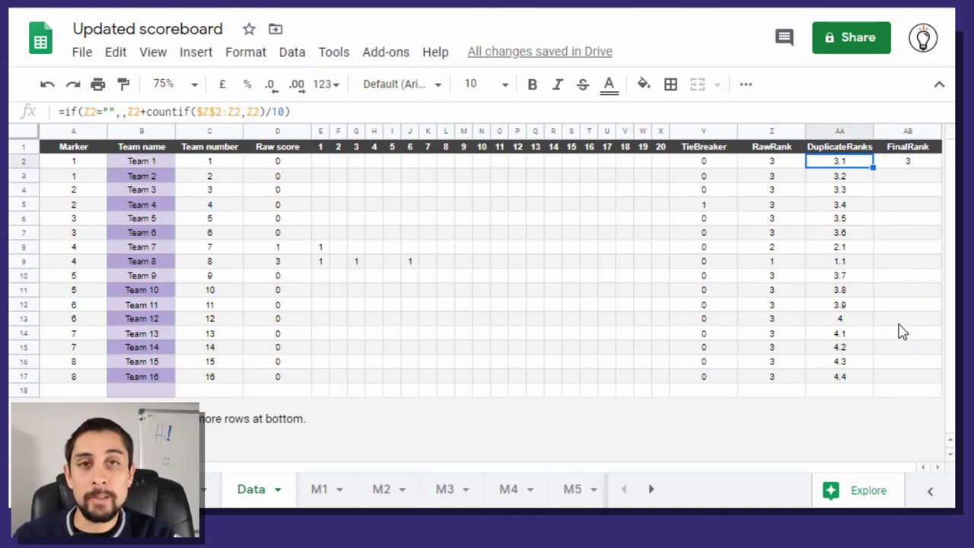
pyautogui.click(905, 164)
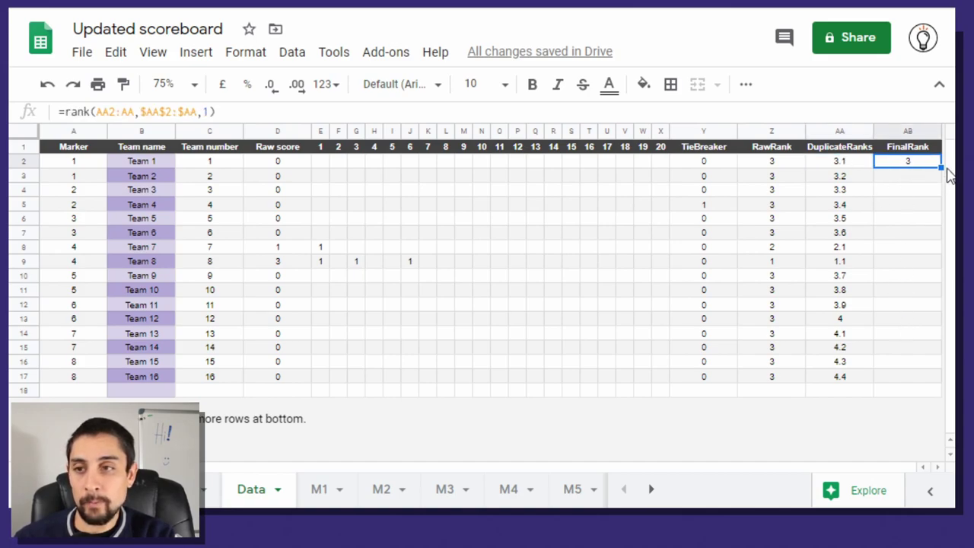
pyautogui.hotkey('ctrl', 'c')
pyautogui.press('Down')
pyautogui.hotkey('ctrl', 'v')
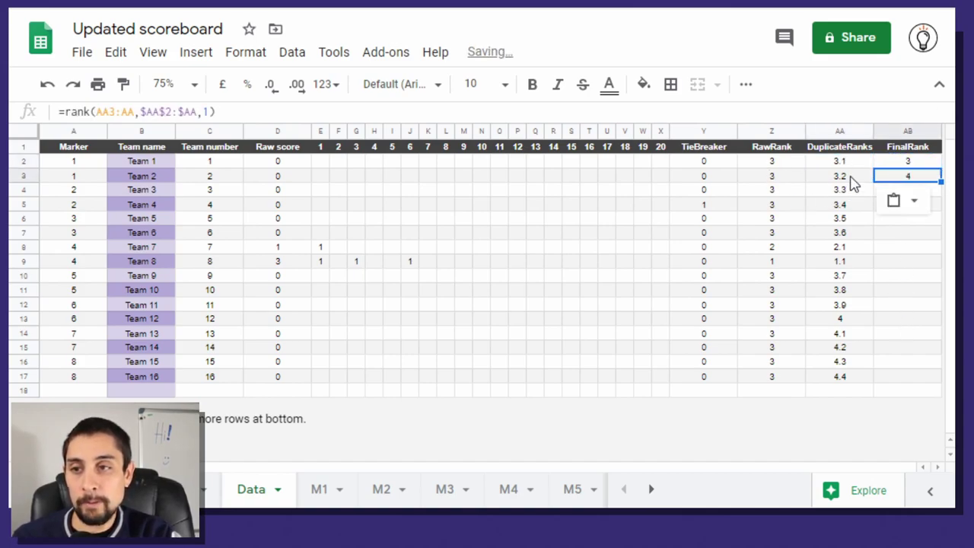
pyautogui.press('Down')
pyautogui.hotkey('ctrl', 'v')
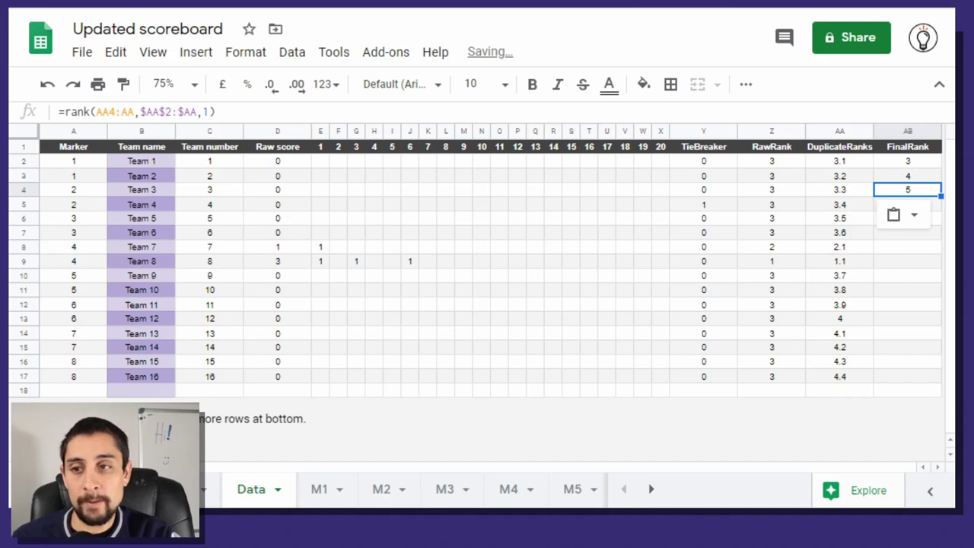
pyautogui.hotkey('ctrl', 'Up')
pyautogui.press('Down')
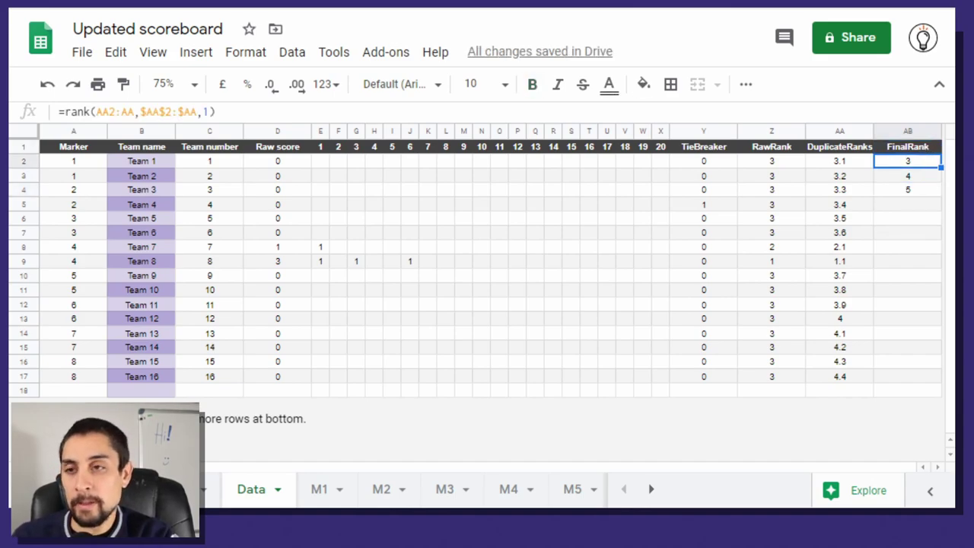
pyautogui.press('F2')
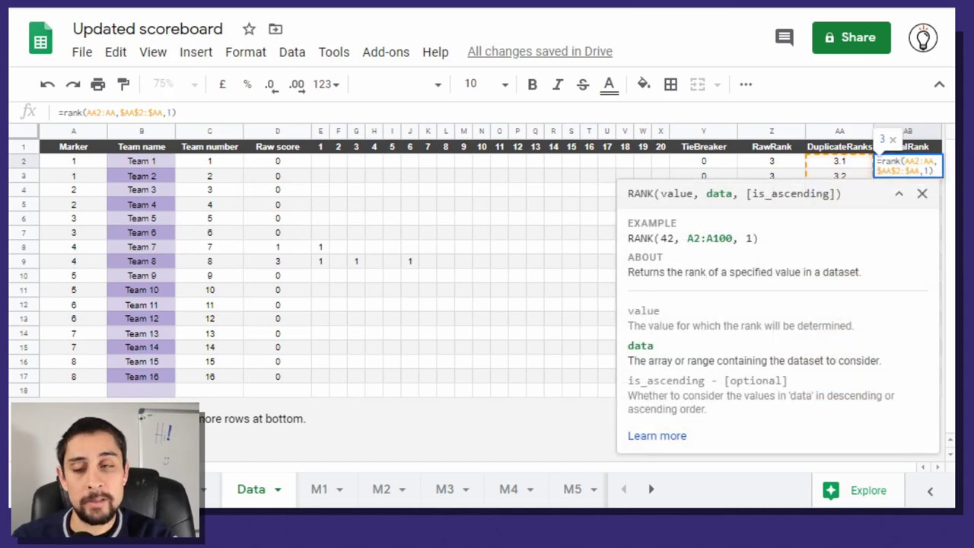
# - Wrap AB2's rank in arrayformula(if(...="",,...)) and clear the redundant copies in AB3:AB4
pyautogui.write('arrayfo')
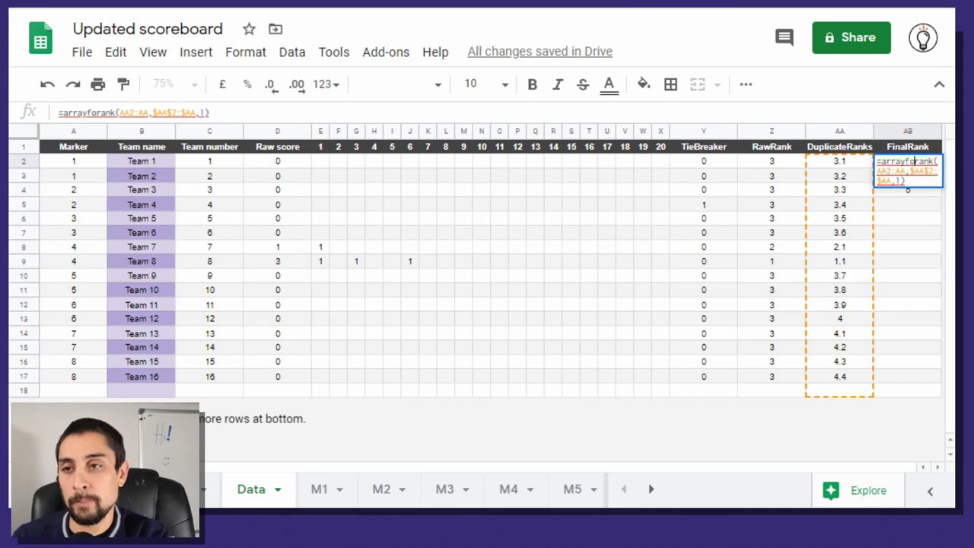
pyautogui.write('rmula(')
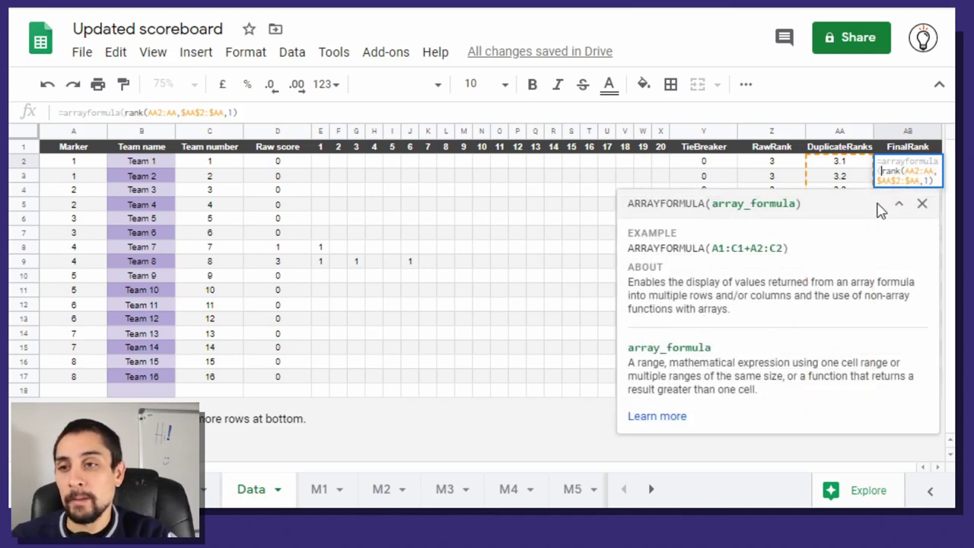
pyautogui.write('if(')
pyautogui.click(840, 162)
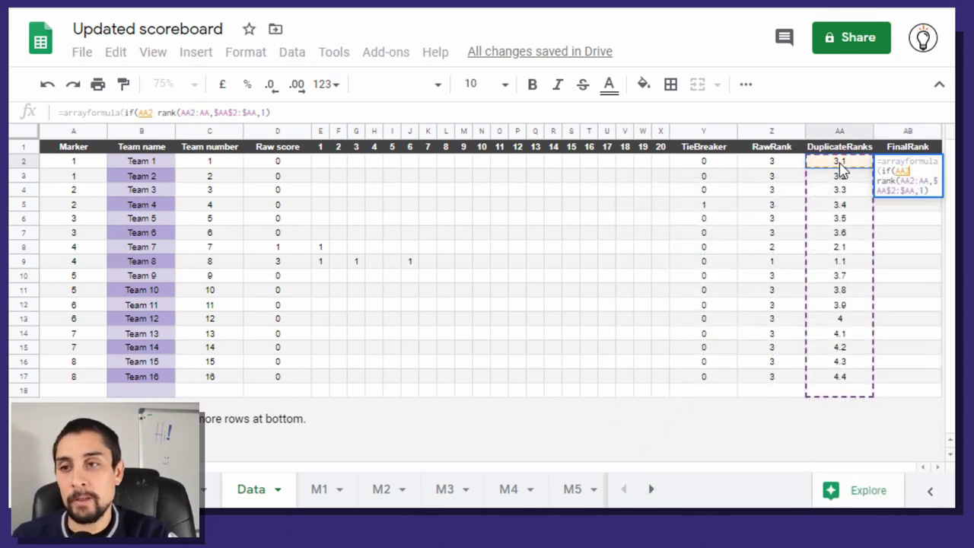
pyautogui.write('="",')
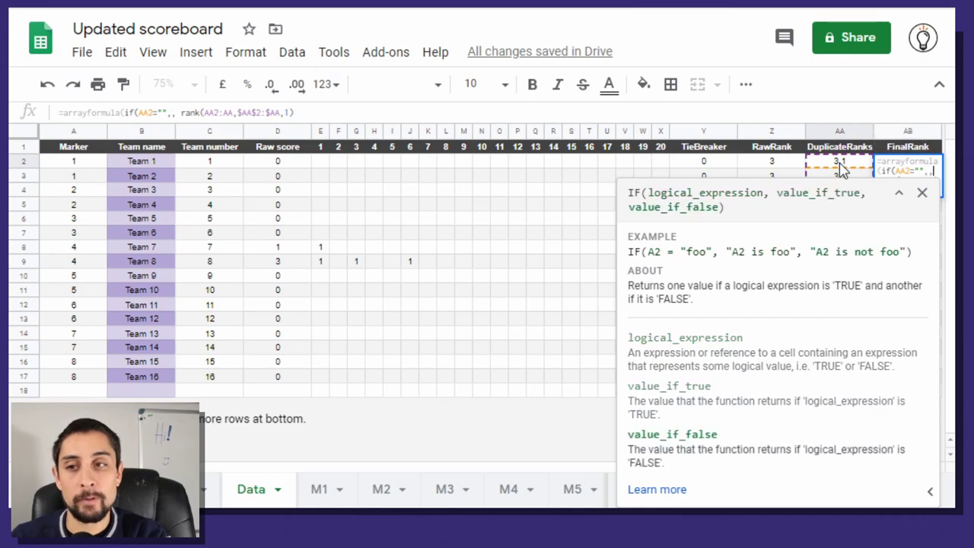
pyautogui.press('Return')
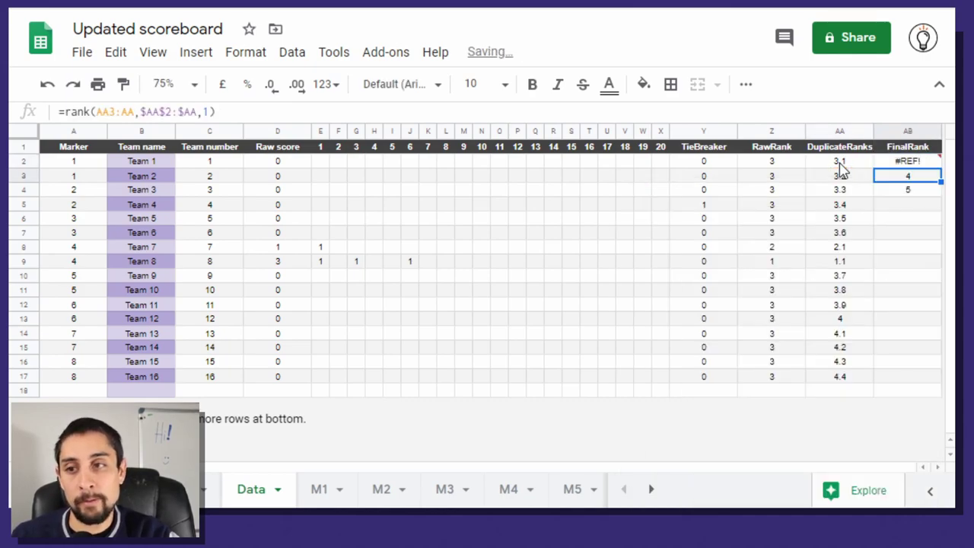
pyautogui.press('Up')
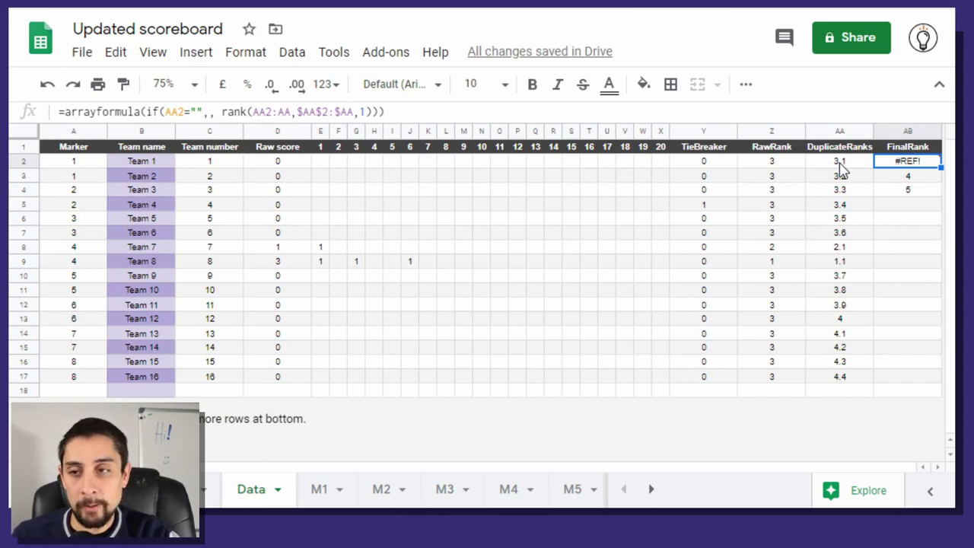
pyautogui.press('Down')
pyautogui.press('Down')
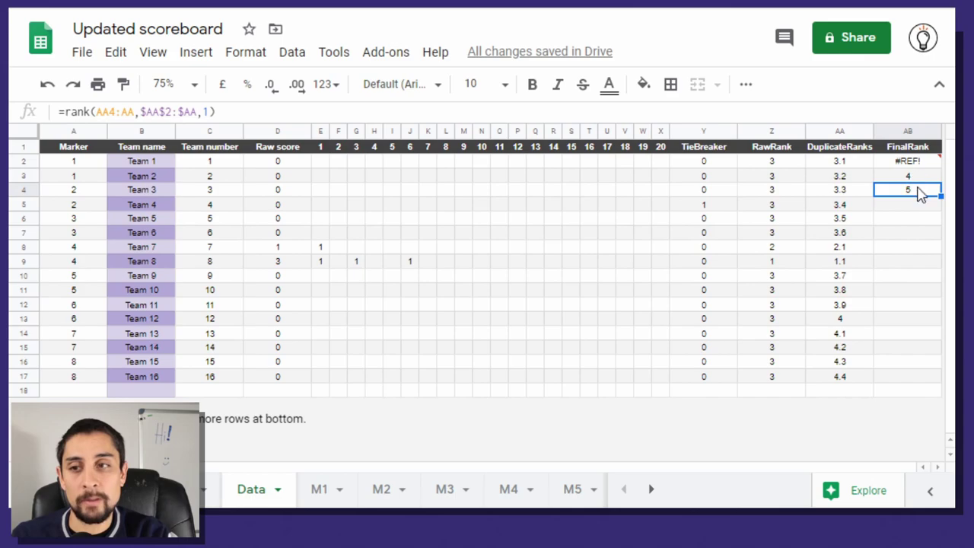
pyautogui.moveTo(921, 179); pyautogui.dragTo(920, 191)
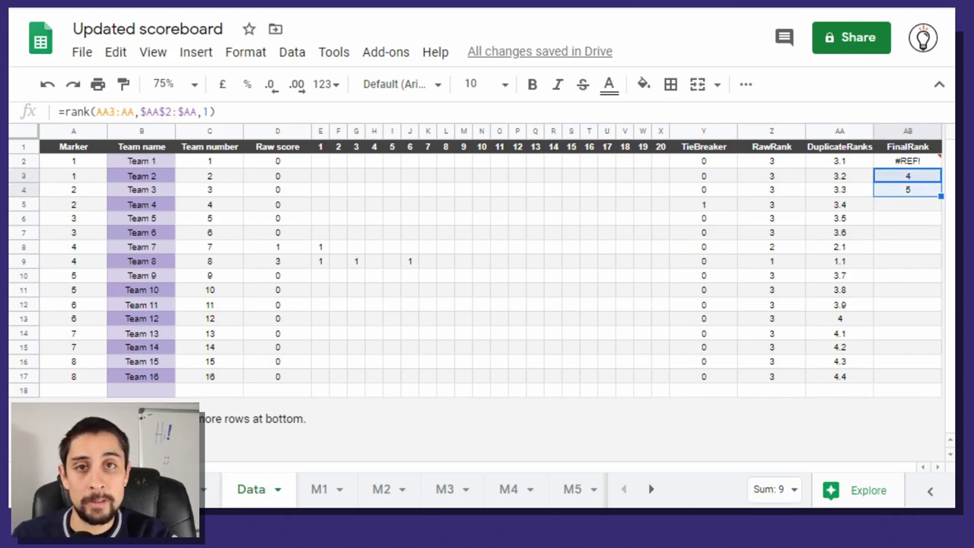
pyautogui.press('Delete')
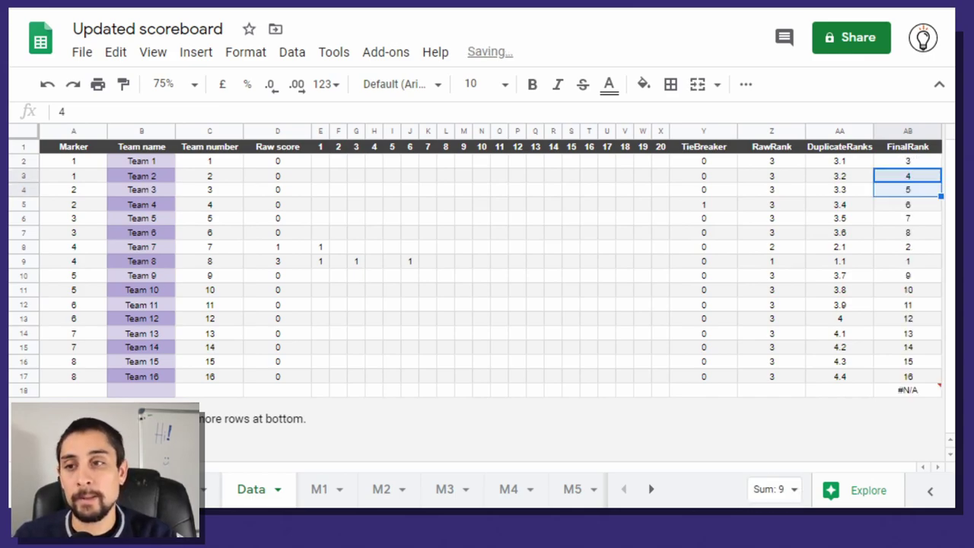
# - Correct AB2's blank check to test AA2:AA so empty rows stay blank
pyautogui.click(908, 161)
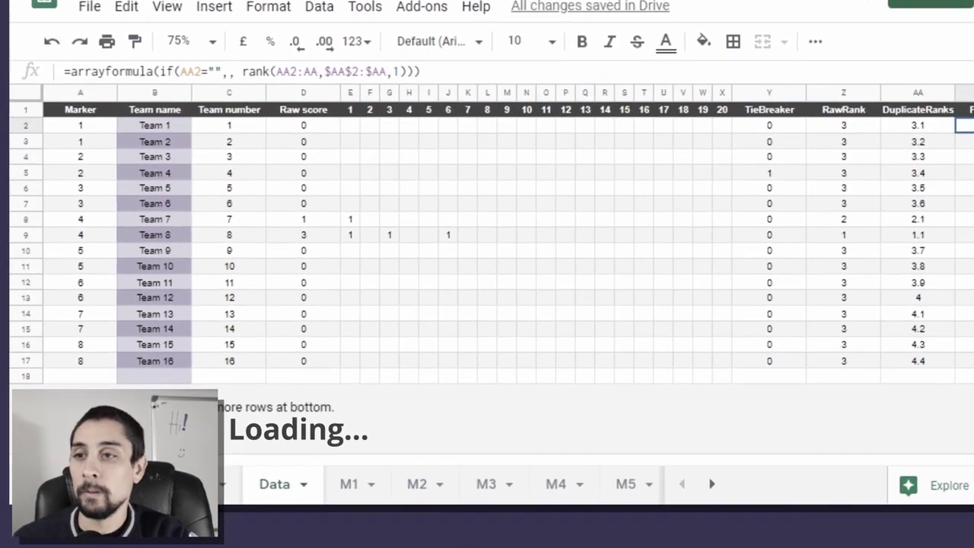
pyautogui.click(115, 84)
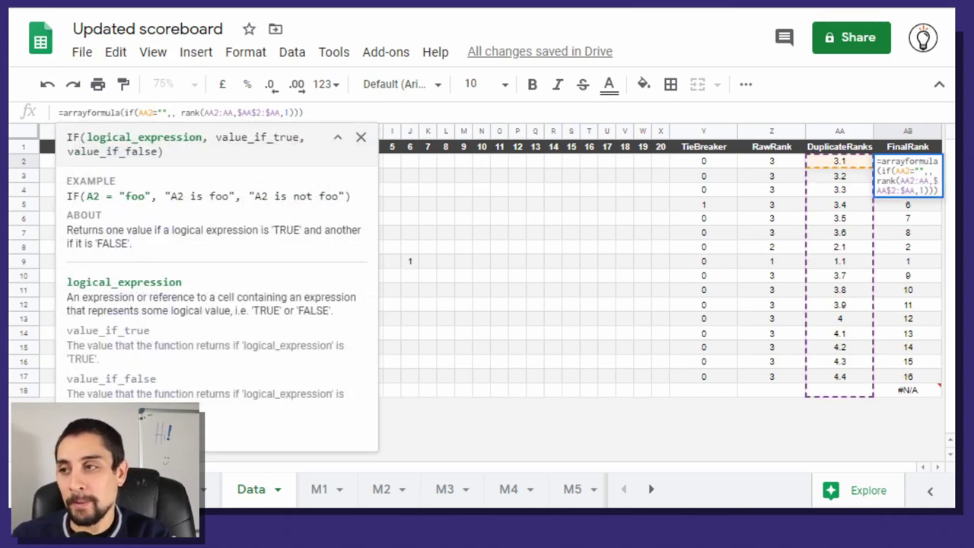
pyautogui.write('AA2')
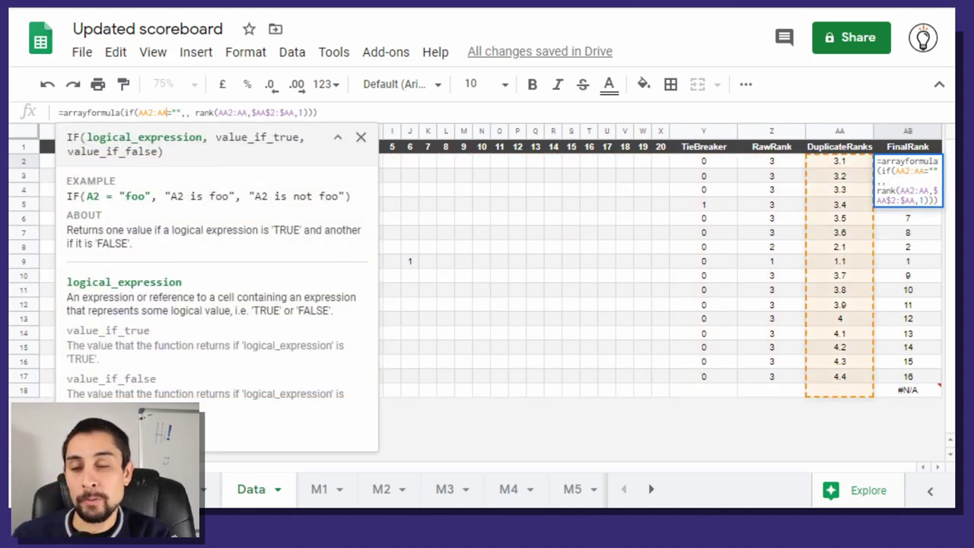
pyautogui.press('Return')
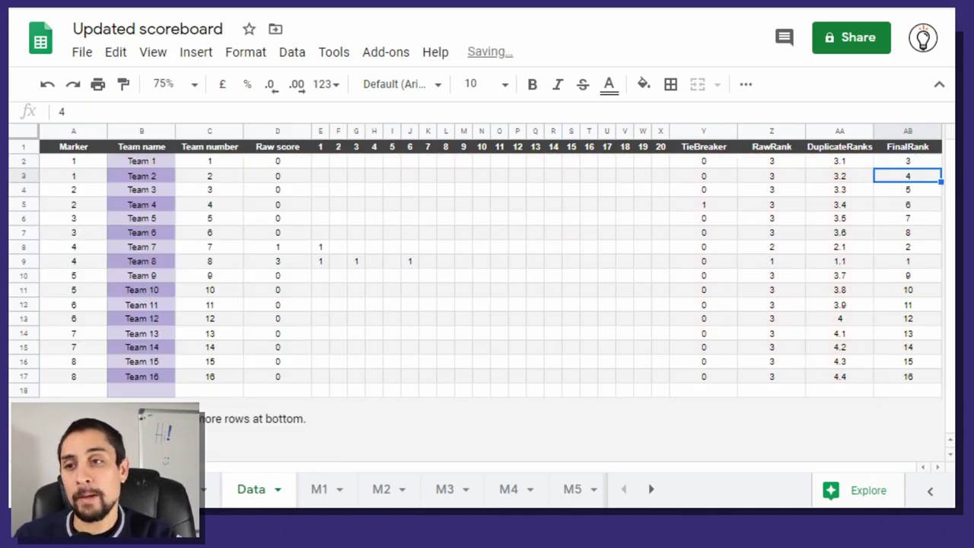
# - Unhide Leaderboard column E and inspect its Actual rank values 1, 2, 3…
pyautogui.click(912, 392)
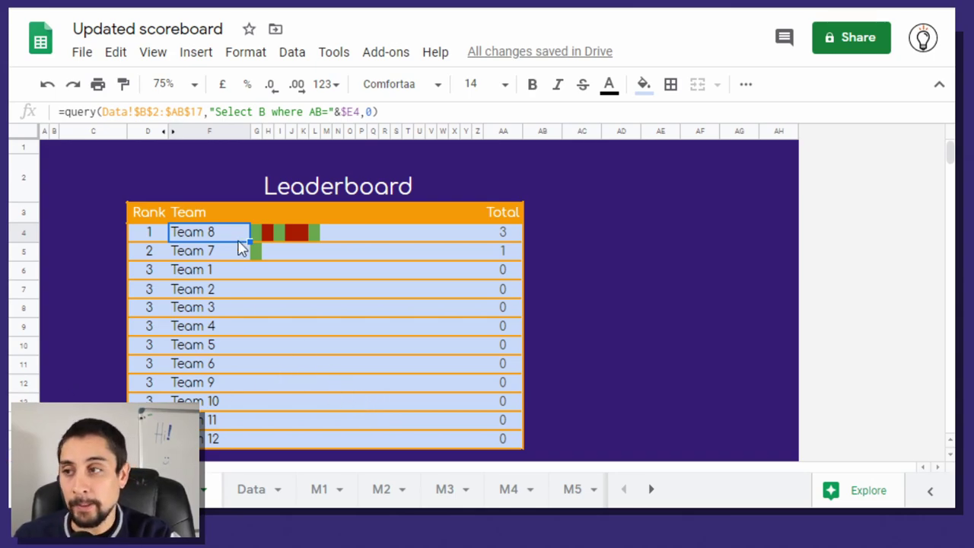
pyautogui.click(167, 132)
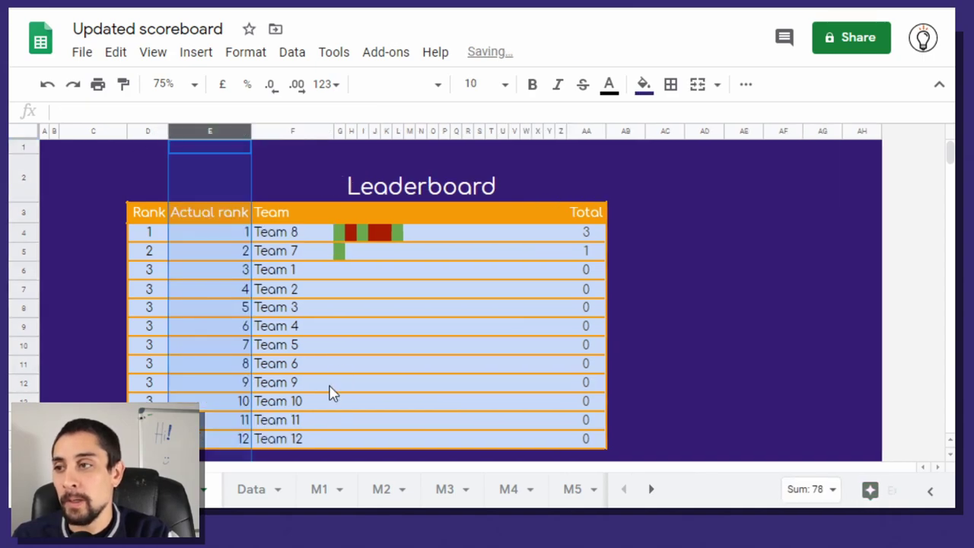
pyautogui.click(283, 234)
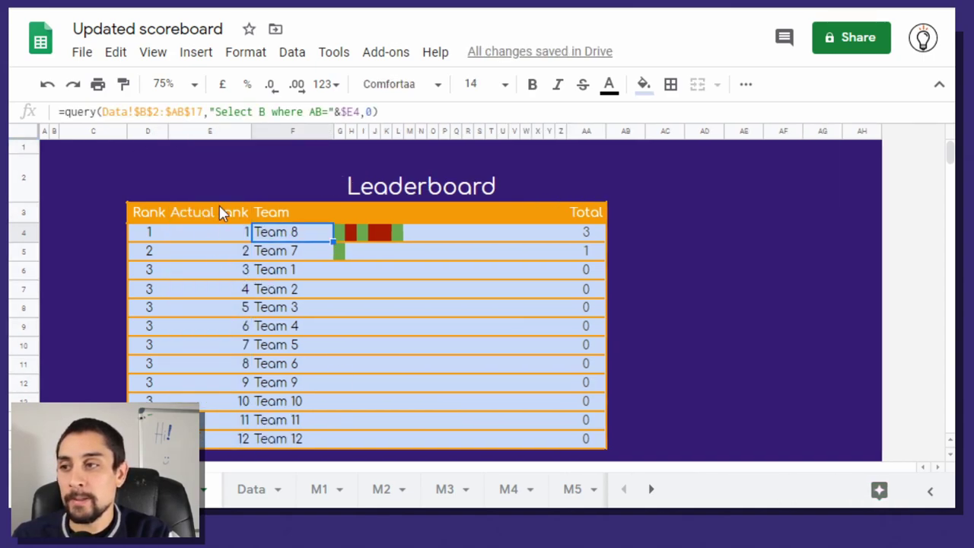
pyautogui.moveTo(220, 211); pyautogui.dragTo(239, 450)
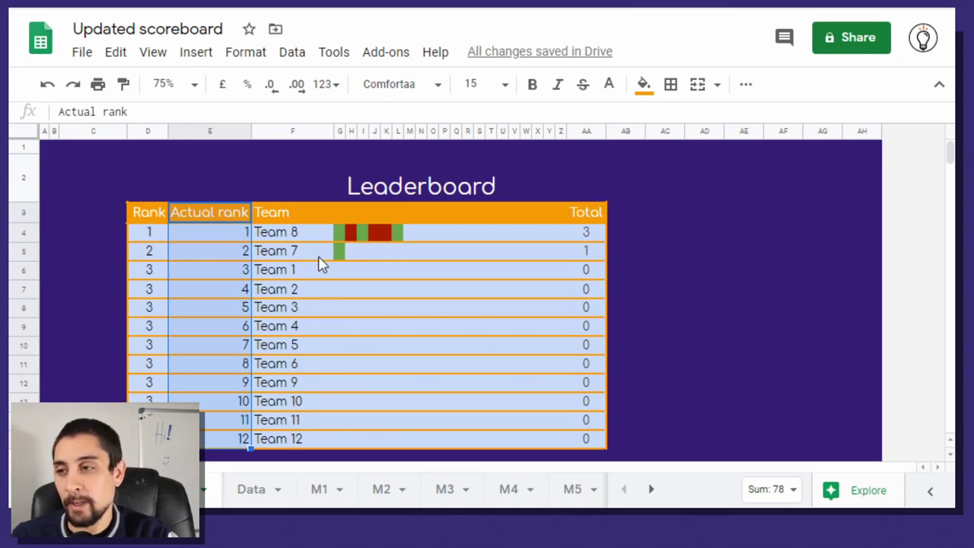
pyautogui.click(275, 232)
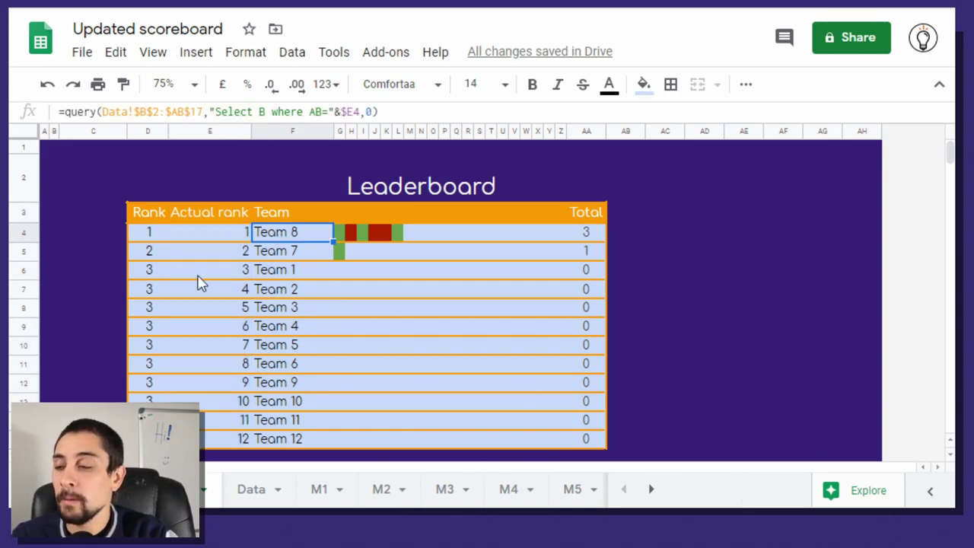
pyautogui.click(225, 218)
pyautogui.press('Down')
pyautogui.press('Down')
pyautogui.press('Down')
pyautogui.press('Down')
pyautogui.press('Down')
pyautogui.press('Down')
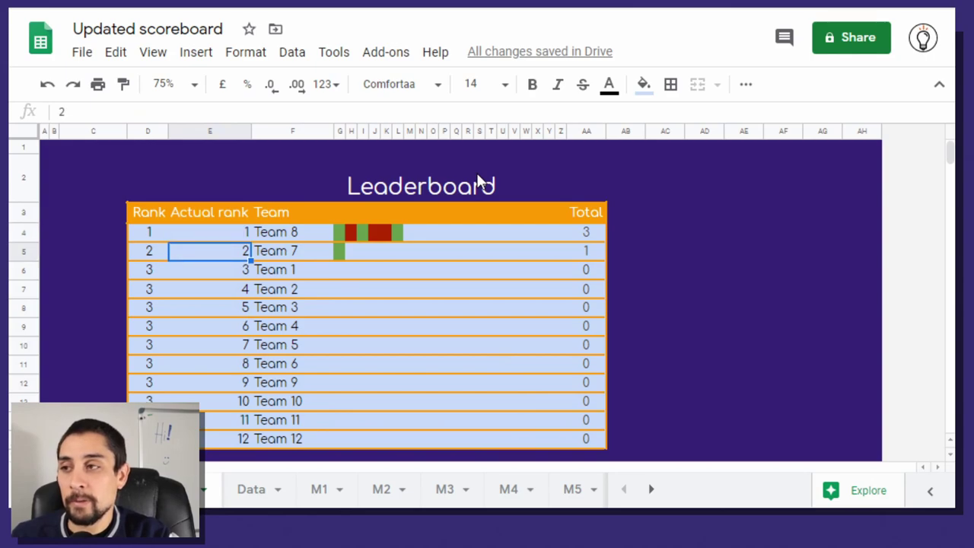
pyautogui.press('Up')
pyautogui.press('Up')
pyautogui.press('Up')
pyautogui.press('Up')
pyautogui.press('Up')
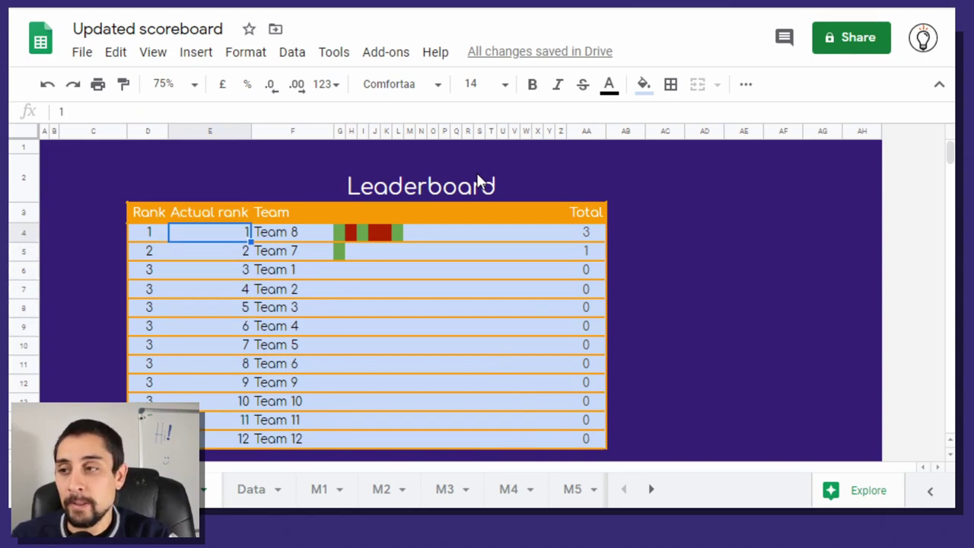
pyautogui.click(255, 489)
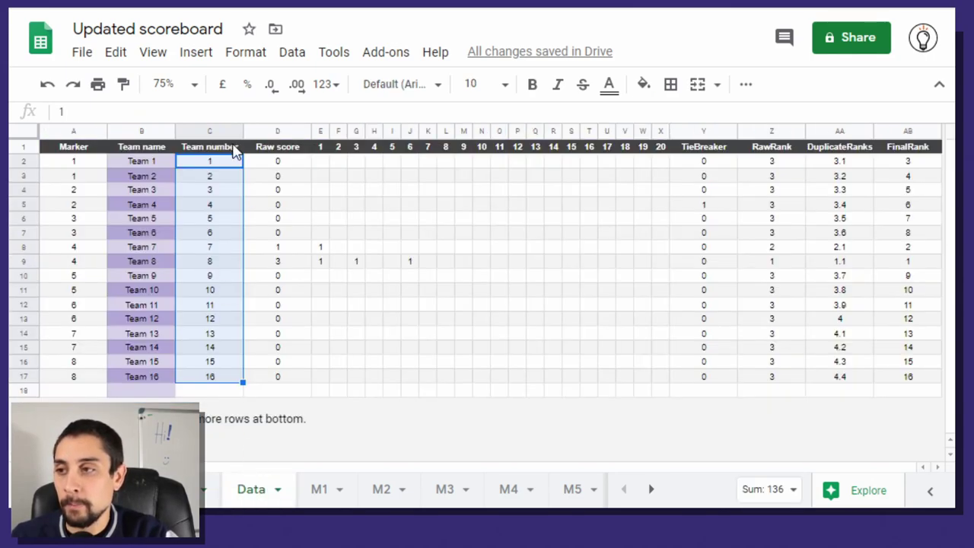
pyautogui.hotkey('ctrl', 'shift', 'pageup')
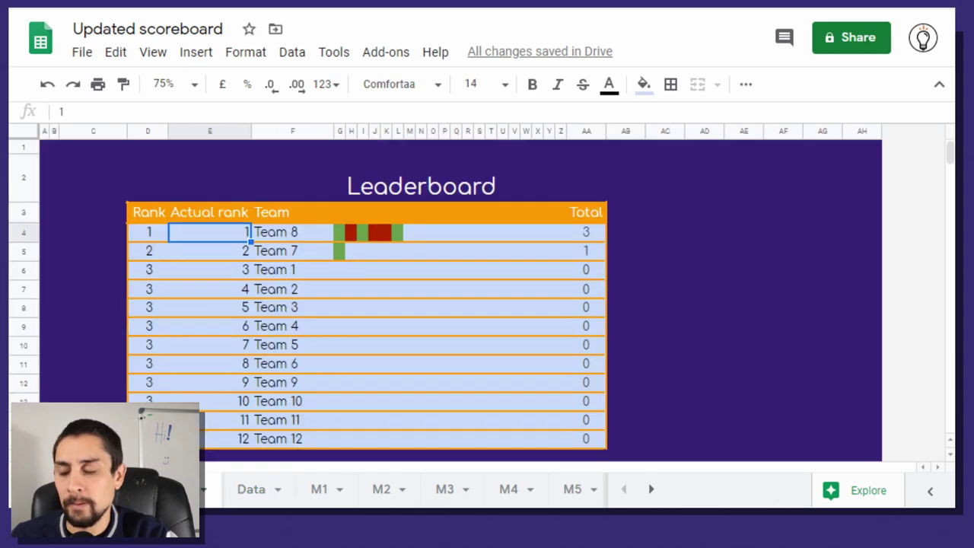
pyautogui.press('Right')
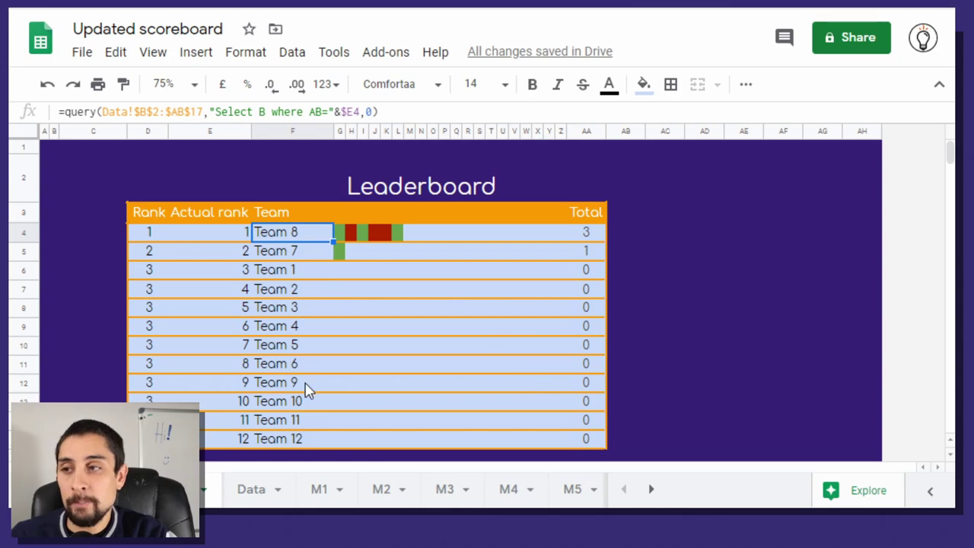
pyautogui.click(250, 491)
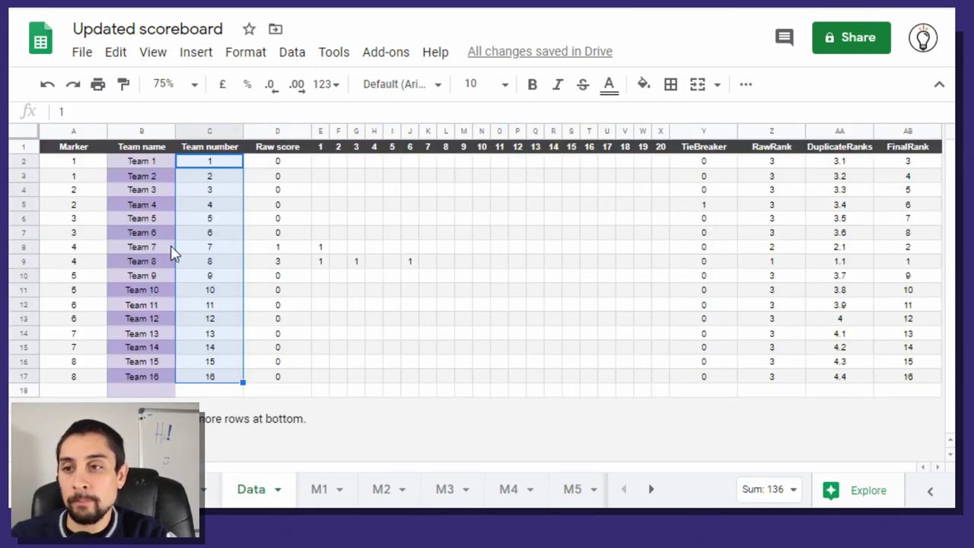
pyautogui.click(912, 264)
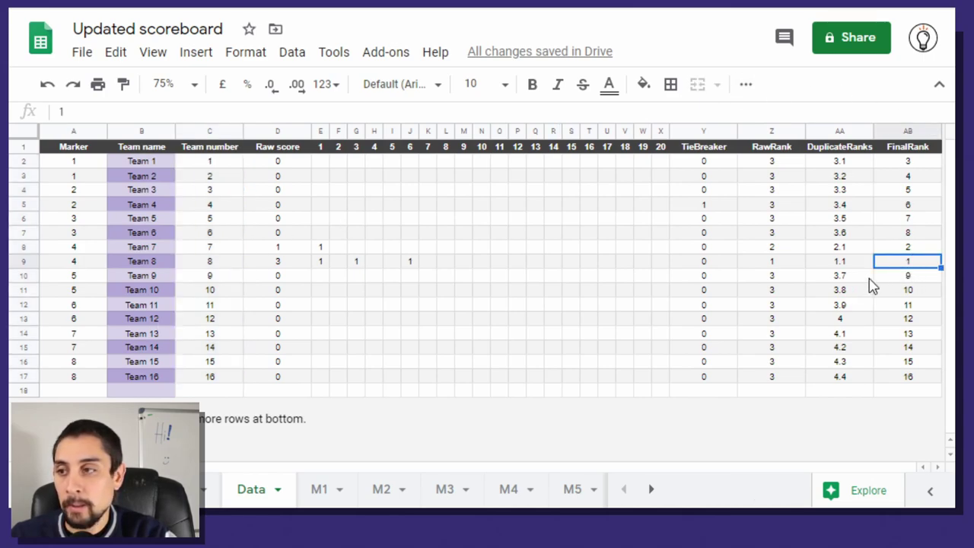
pyautogui.click(20, 262)
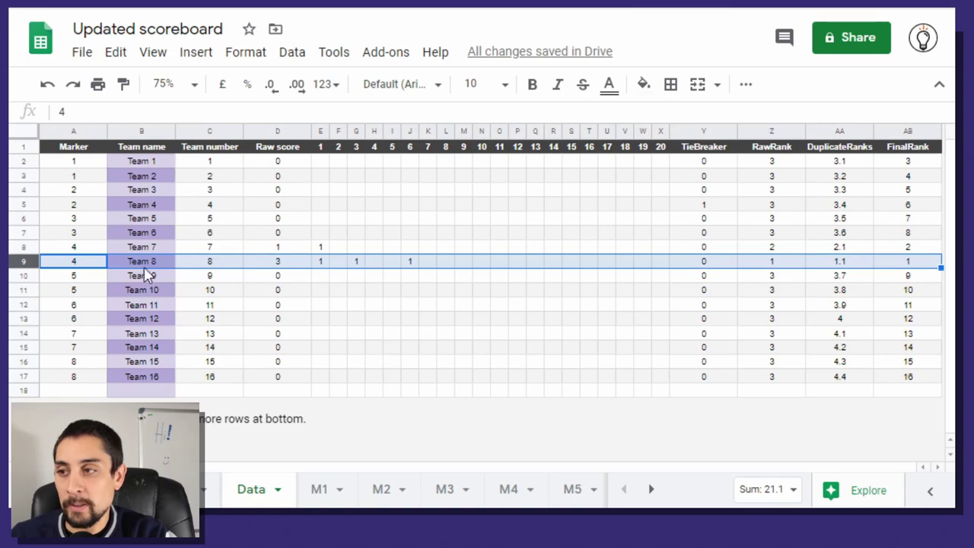
pyautogui.hotkey('ctrl', 'shift', 'pageup')
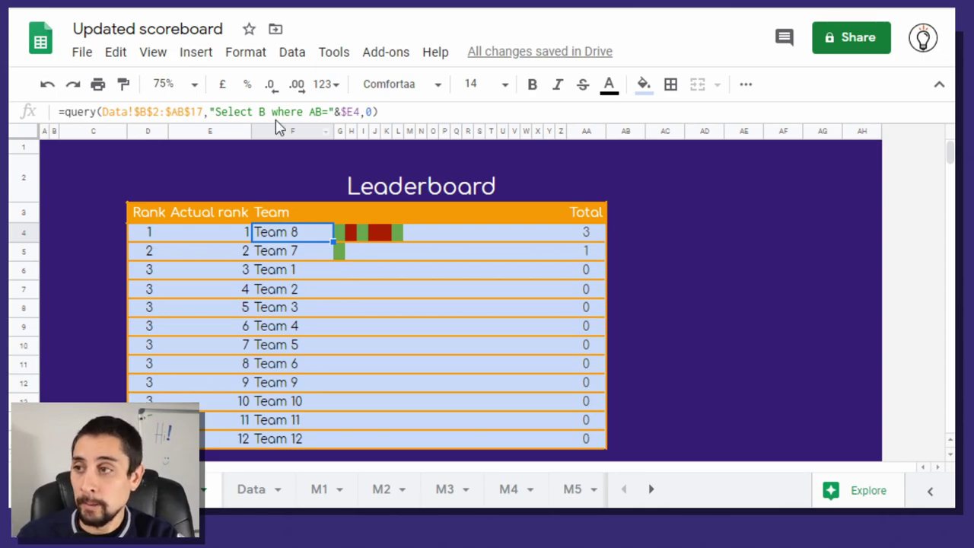
pyautogui.click(65, 112)
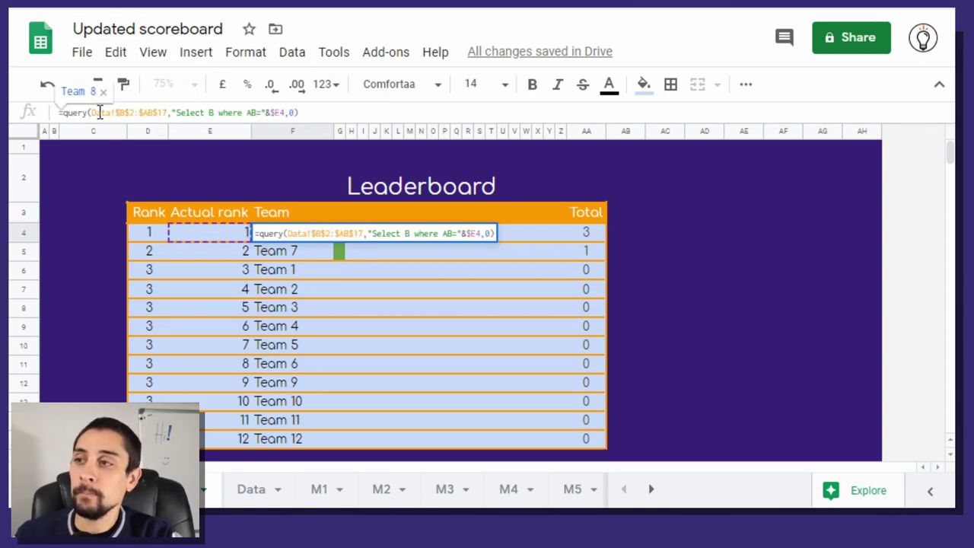
pyautogui.moveTo(92, 112); pyautogui.dragTo(175, 114)
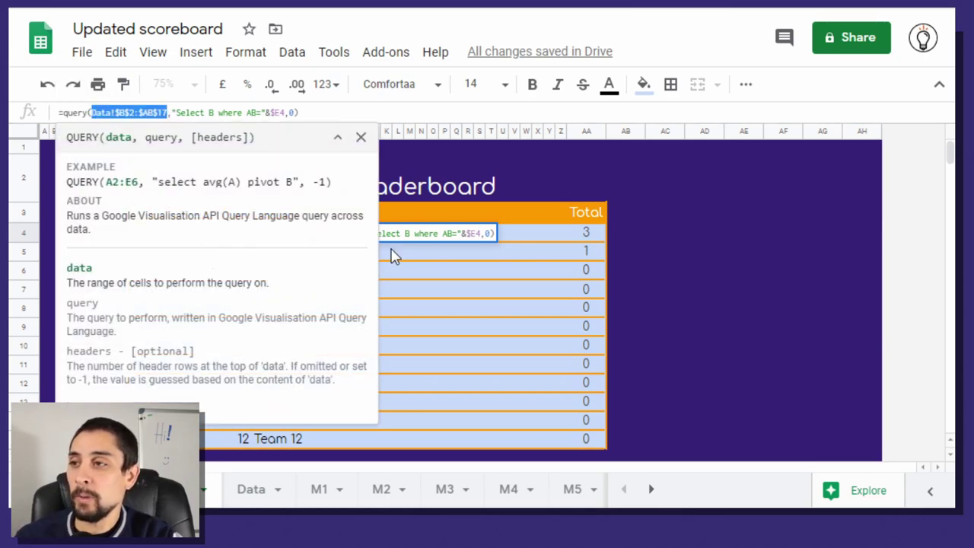
pyautogui.press('Escape')
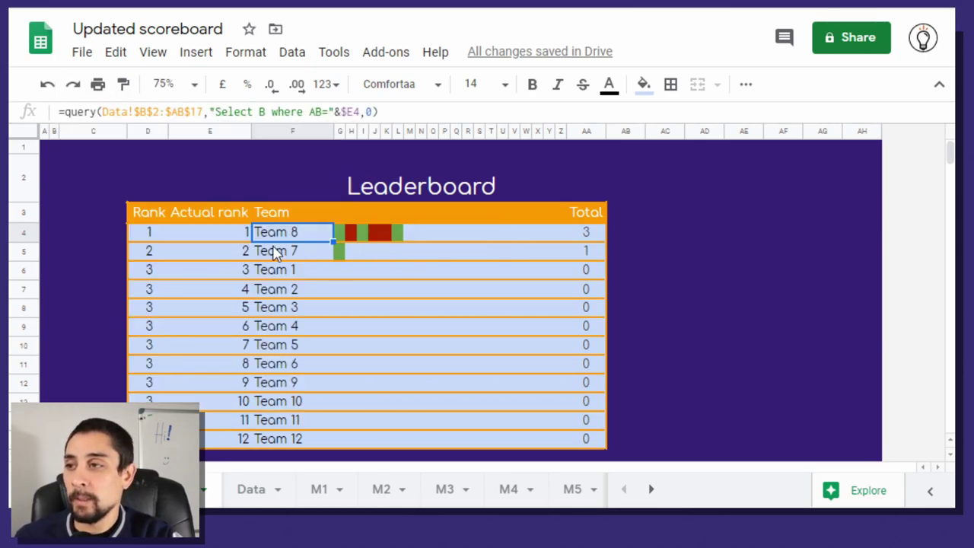
pyautogui.click(257, 497)
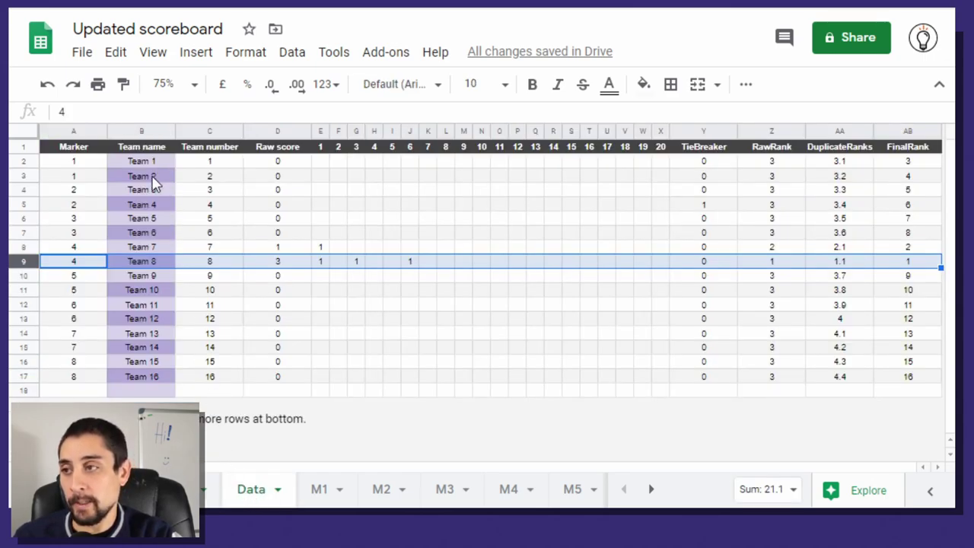
pyautogui.click(135, 131)
pyautogui.moveTo(135, 132); pyautogui.dragTo(902, 114)
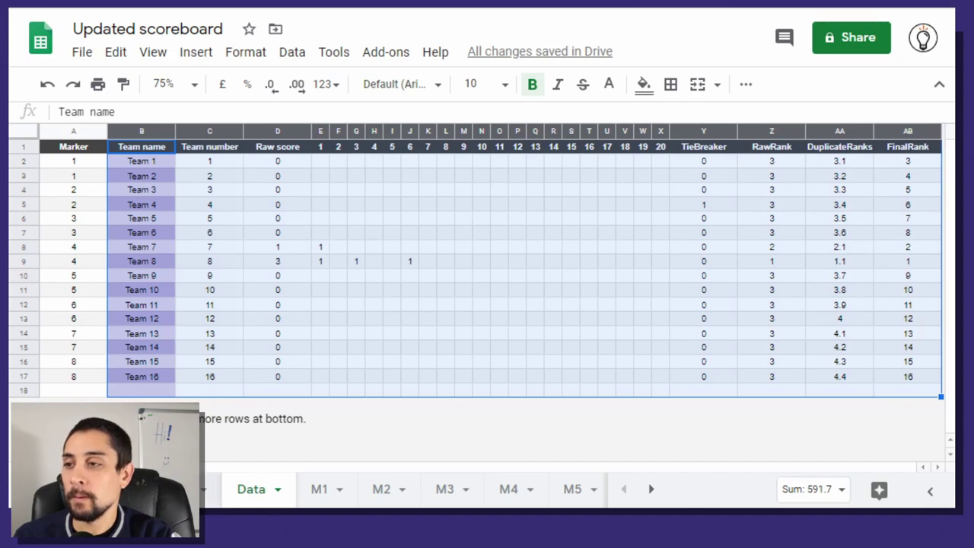
# - Widen the QUERY range in Leaderboard F4 to Data!$B:$AB
pyautogui.click(181, 490)
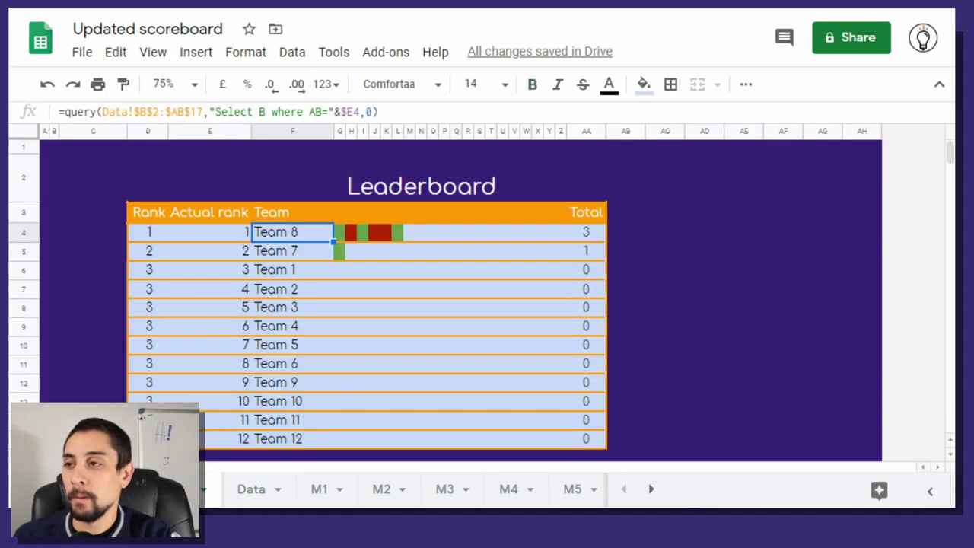
pyautogui.click(154, 116)
pyautogui.press('Escape')
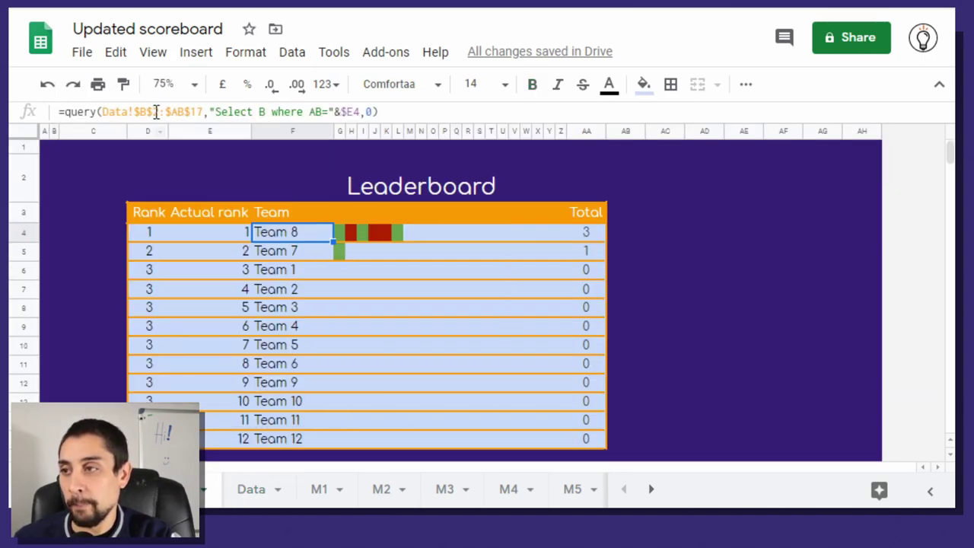
pyautogui.click(147, 113)
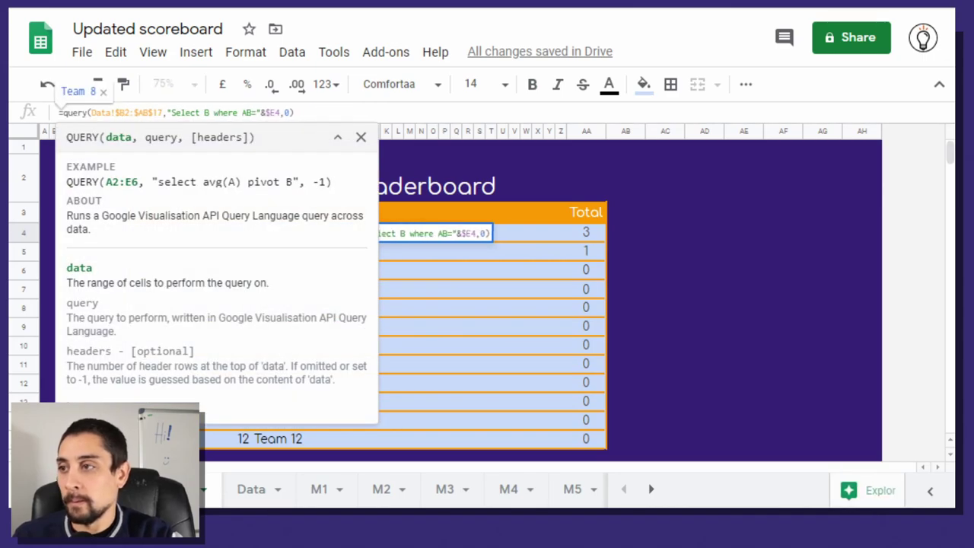
pyautogui.press('BackSpace')
pyautogui.press('BackSpace')
pyautogui.press('BackSpace')
pyautogui.press('BackSpace')
pyautogui.press('Return')
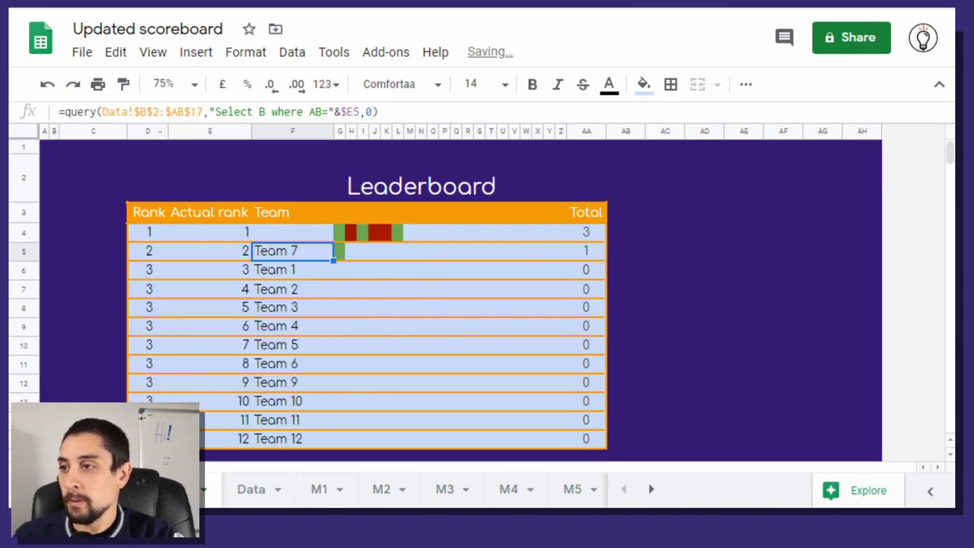
pyautogui.press('Up')
pyautogui.press('Down')
pyautogui.press('Up')
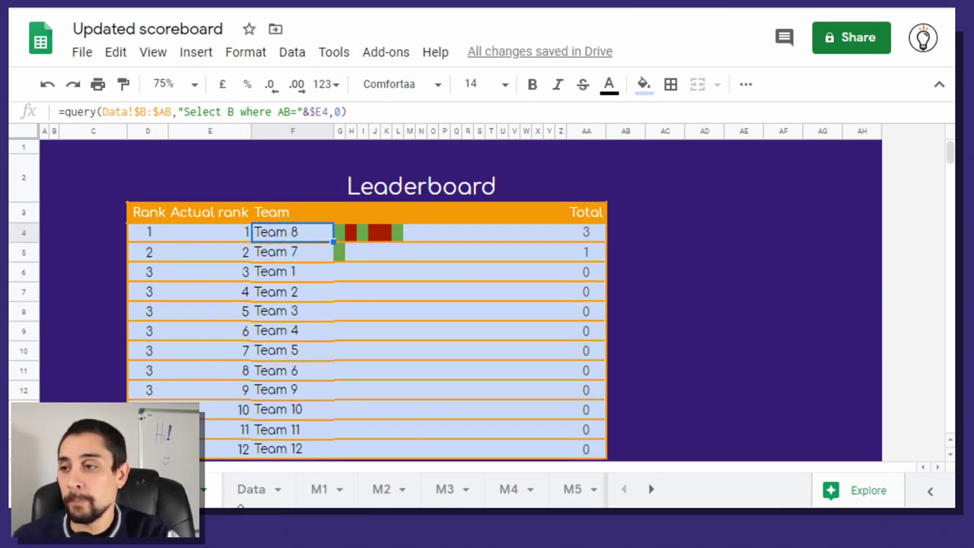
# - Compare against the Data sheet and check the Team column from top to last row
pyautogui.click(251, 491)
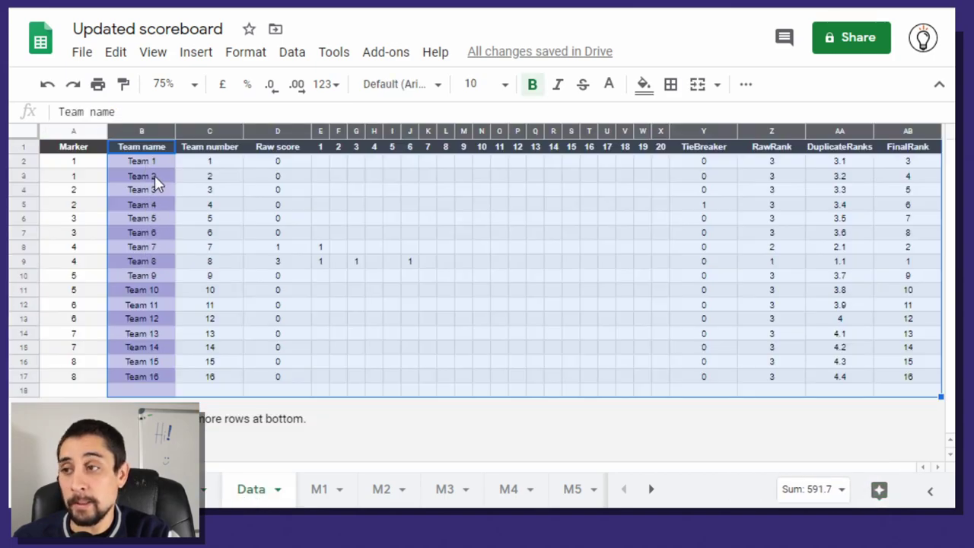
pyautogui.hotkey('ctrl', 'pageup')
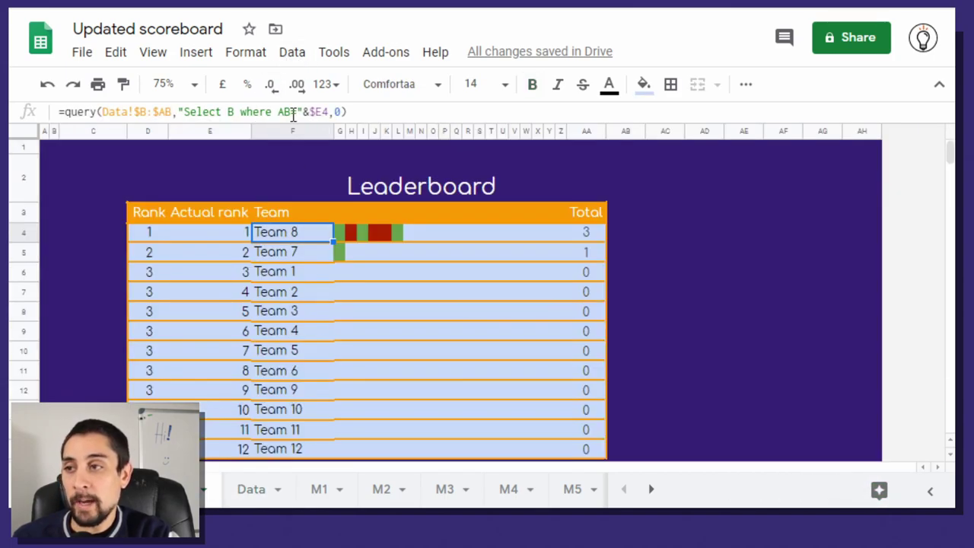
pyautogui.click(251, 491)
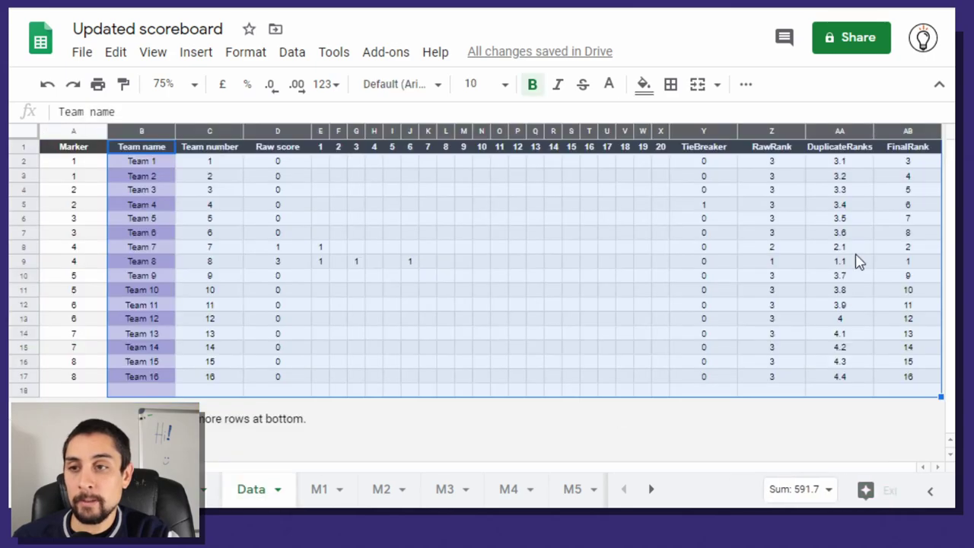
pyautogui.click(221, 493)
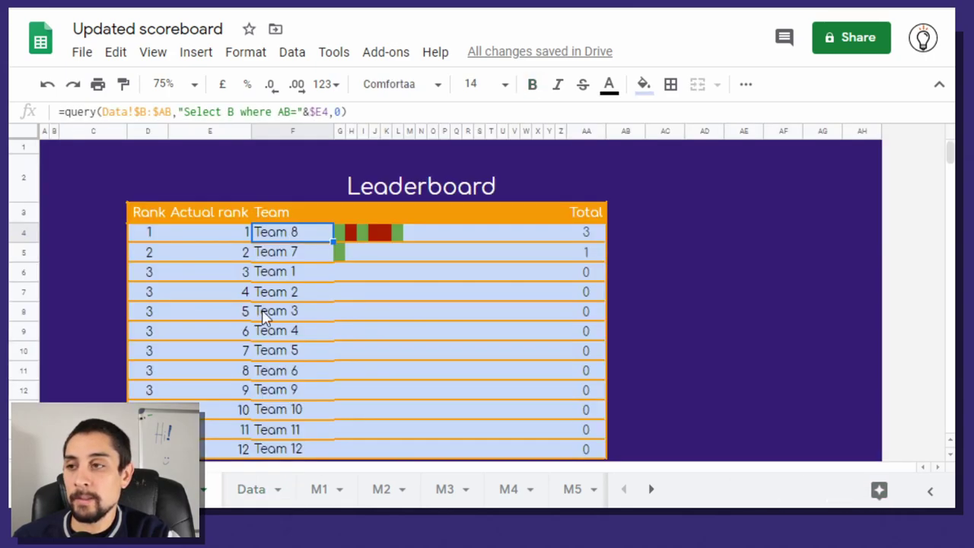
pyautogui.click(228, 236)
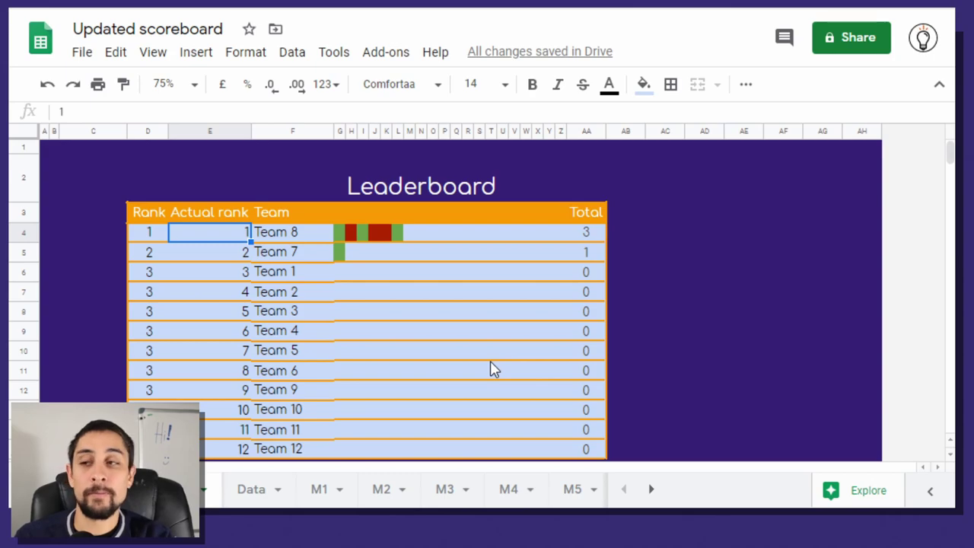
pyautogui.press('Right')
pyautogui.hotkey('ctrl', 'Down')
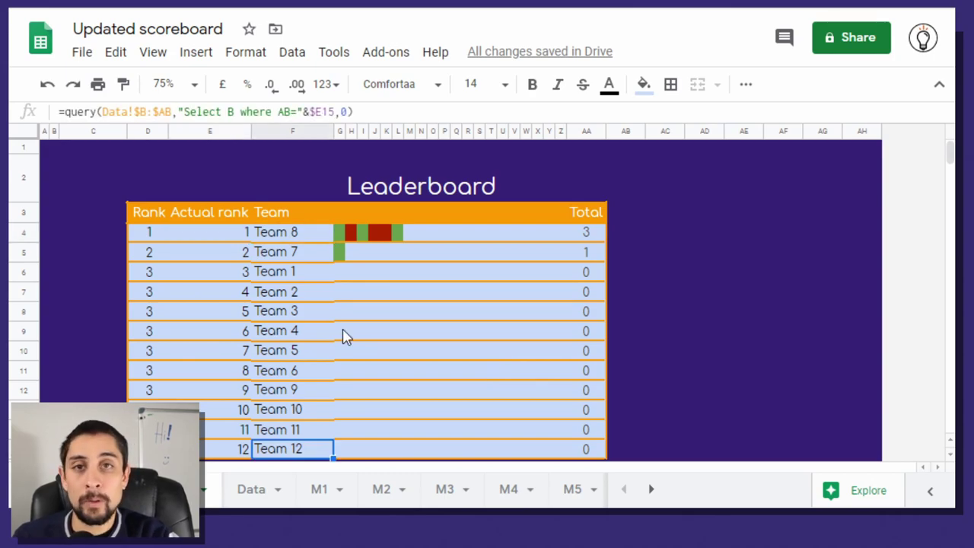
pyautogui.hotkey('ctrl', 'Up')
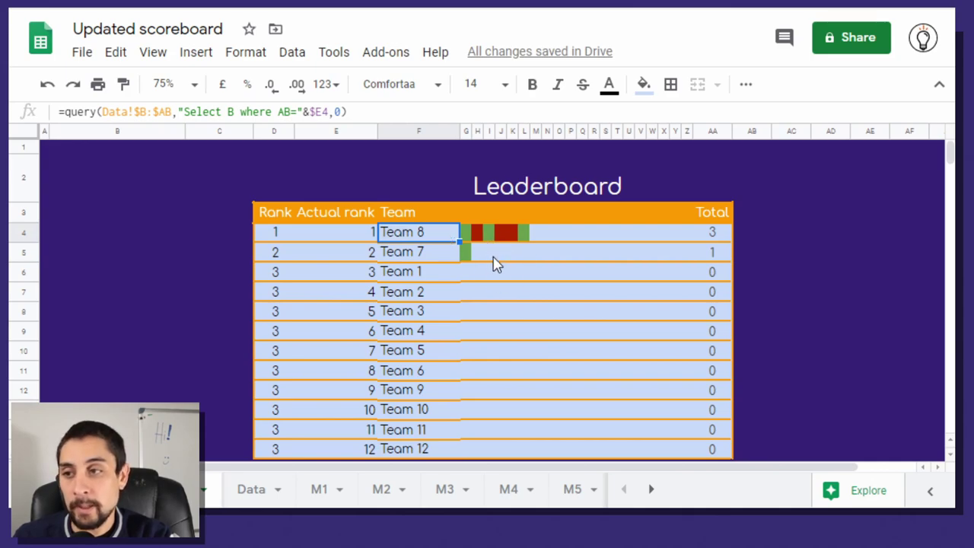
# - Compare G4's lookup with the Data sheet's team names and 20 mark columns
pyautogui.click(466, 233)
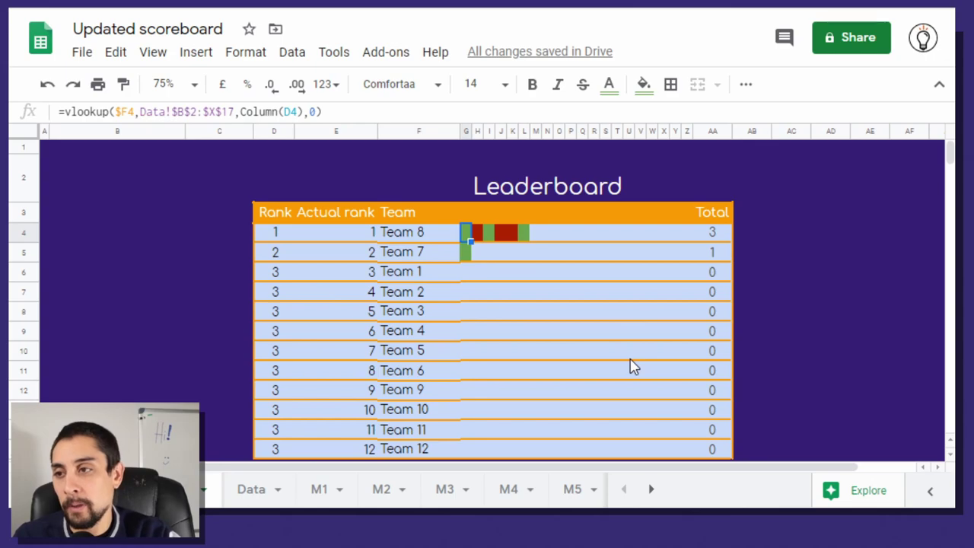
pyautogui.click(414, 236)
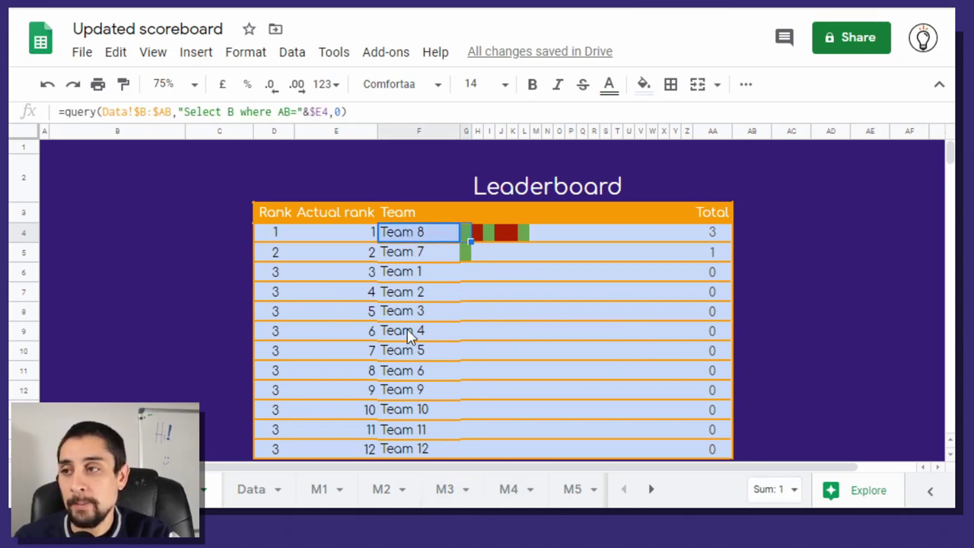
pyautogui.click(464, 228)
pyautogui.hotkey('ctrl', 'shift', 'pagedown')
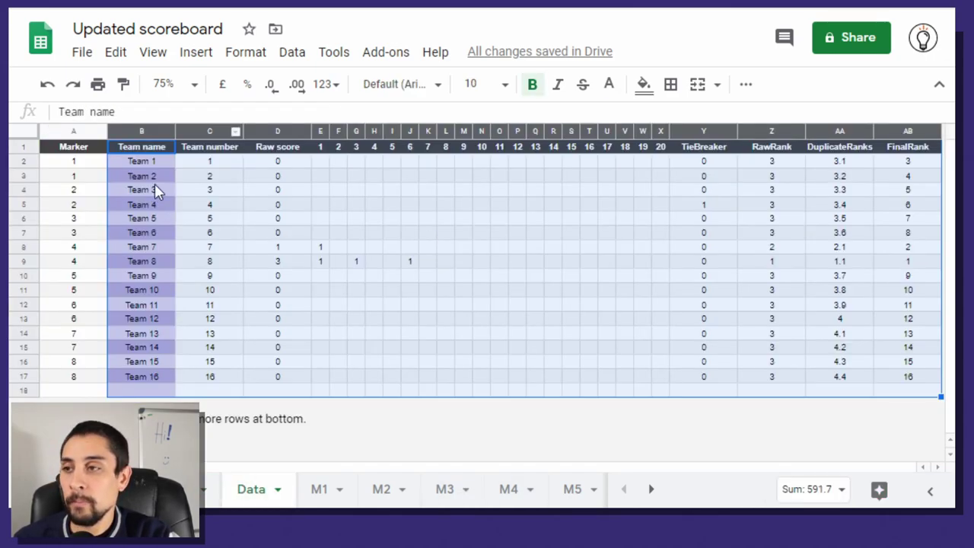
pyautogui.moveTo(146, 160); pyautogui.dragTo(659, 380)
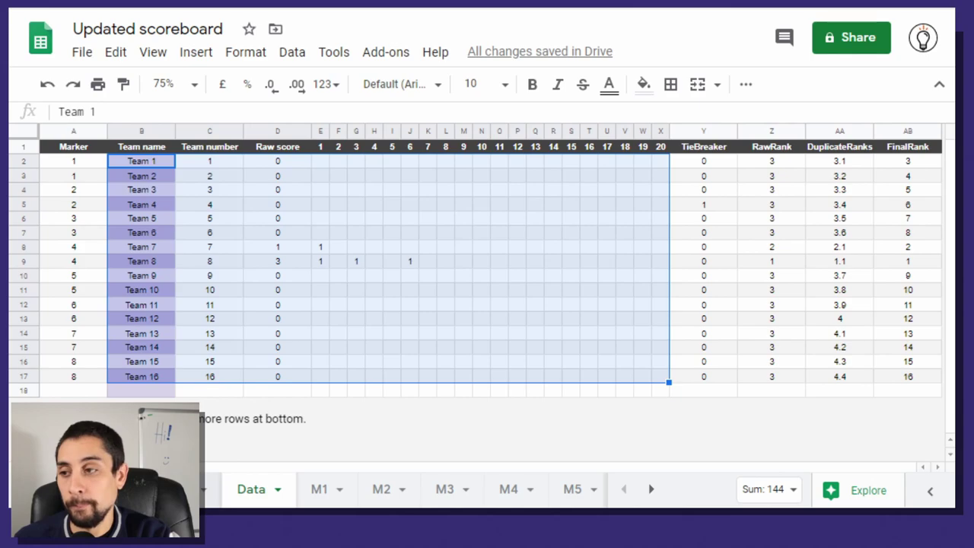
pyautogui.hotkey('ctrl', 'shift', 'pageup')
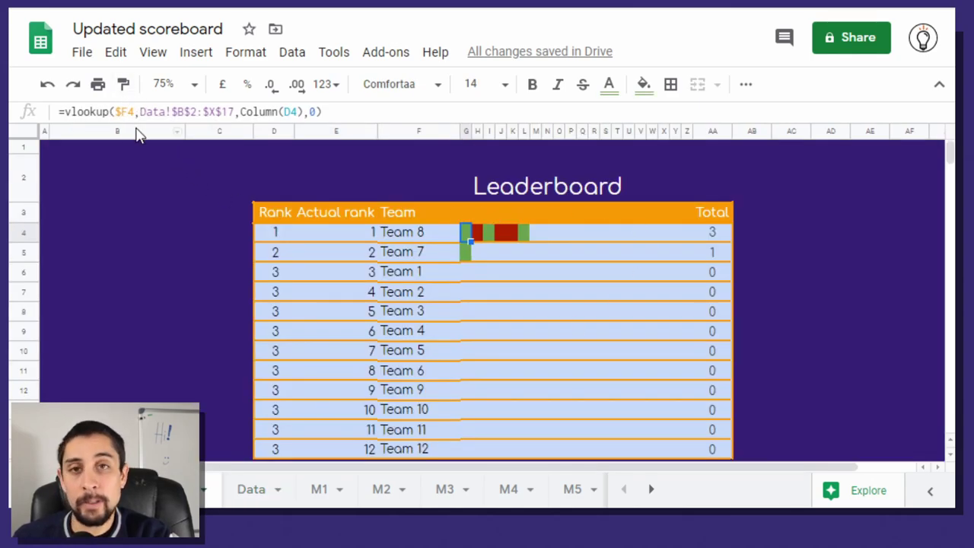
pyautogui.click(409, 239)
pyautogui.click(466, 238)
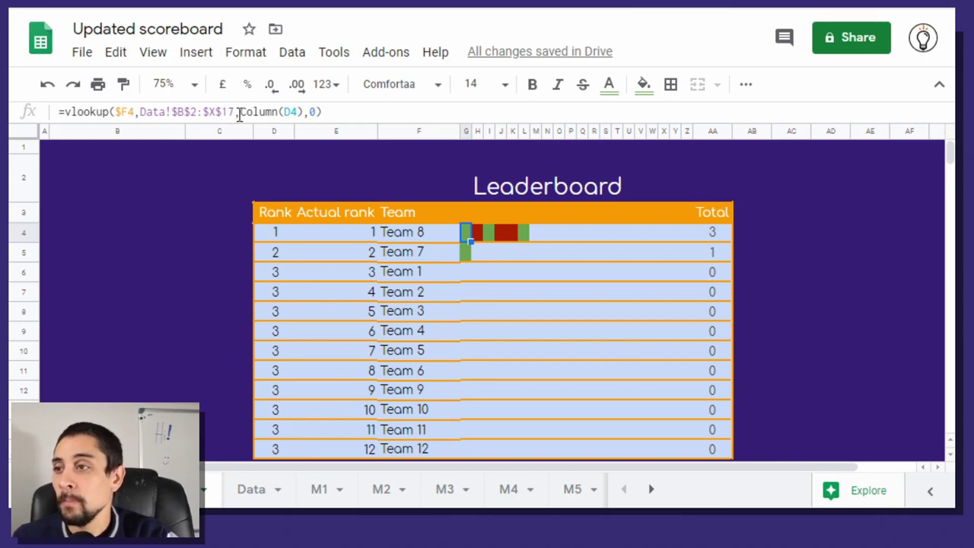
# - Set G4 to =vlookup($F4,Data!$B$2:$X$17,Column(D4),0) and fill it across row 4
pyautogui.click(239, 112)
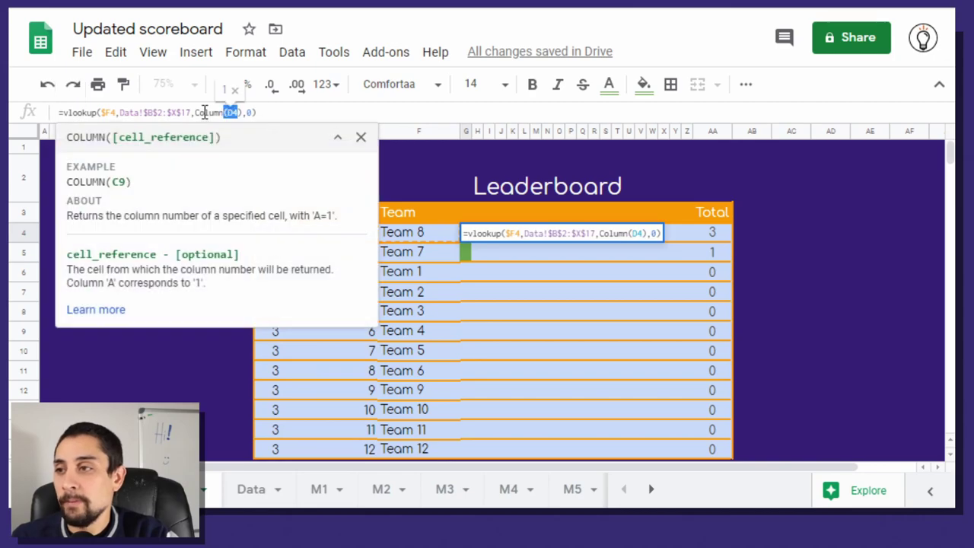
pyautogui.moveTo(196, 112); pyautogui.dragTo(237, 112)
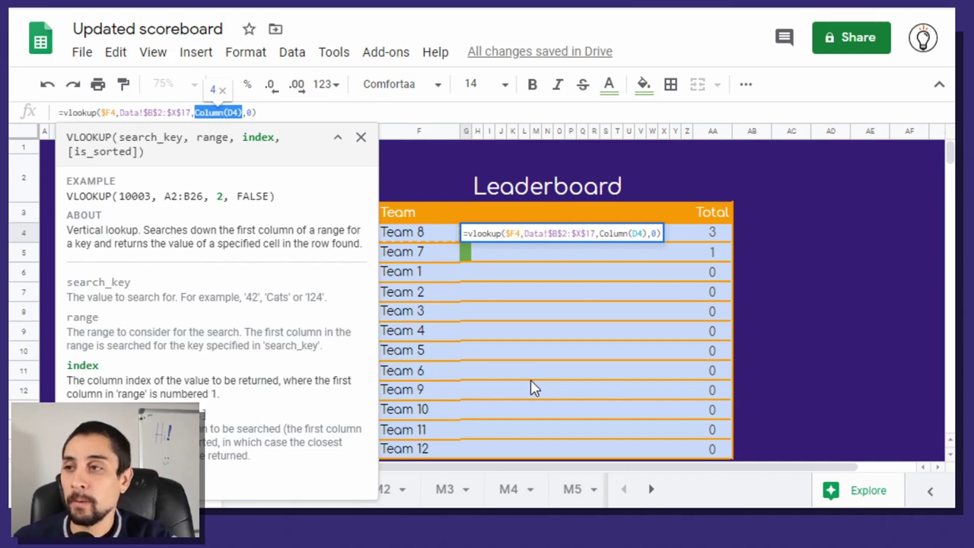
pyautogui.press('Escape')
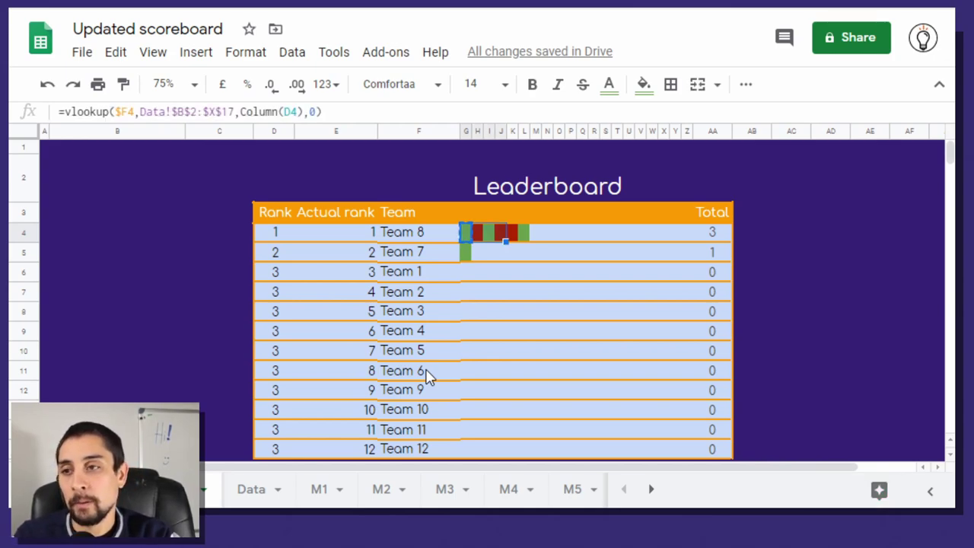
pyautogui.hotkey('shift', 'Right')
pyautogui.hotkey('shift', 'Right')
pyautogui.hotkey('shift', 'Right')
pyautogui.hotkey('shift', 'Right')
pyautogui.hotkey('shift', 'Right')
pyautogui.hotkey('shift', 'Right')
pyautogui.hotkey('shift', 'Right')
pyautogui.hotkey('shift', 'Right')
pyautogui.hotkey('shift', 'Right')
pyautogui.hotkey('shift', 'Right')
pyautogui.hotkey('shift', 'Right')
pyautogui.hotkey('shift', 'Right')
pyautogui.hotkey('shift', 'Right')
pyautogui.hotkey('shift', 'Right')
pyautogui.hotkey('shift', 'Right')
pyautogui.hotkey('shift', 'Right')
pyautogui.hotkey('shift', 'Right')
pyautogui.hotkey('shift', 'Right')
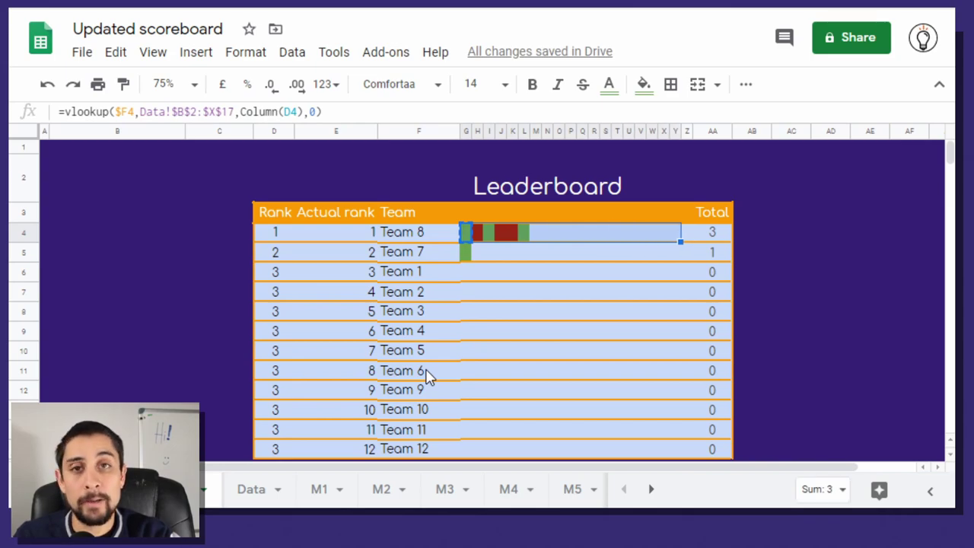
pyautogui.hotkey('ctrl', 'v')
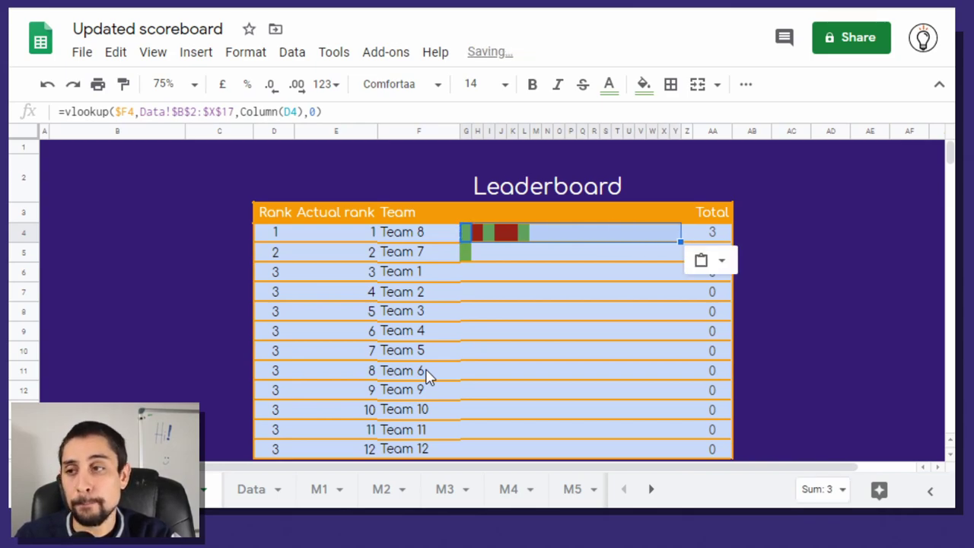
# - Copy the G4:Y4 lookup formulas down to row 16 and check Team 8's Total
pyautogui.press('Right')
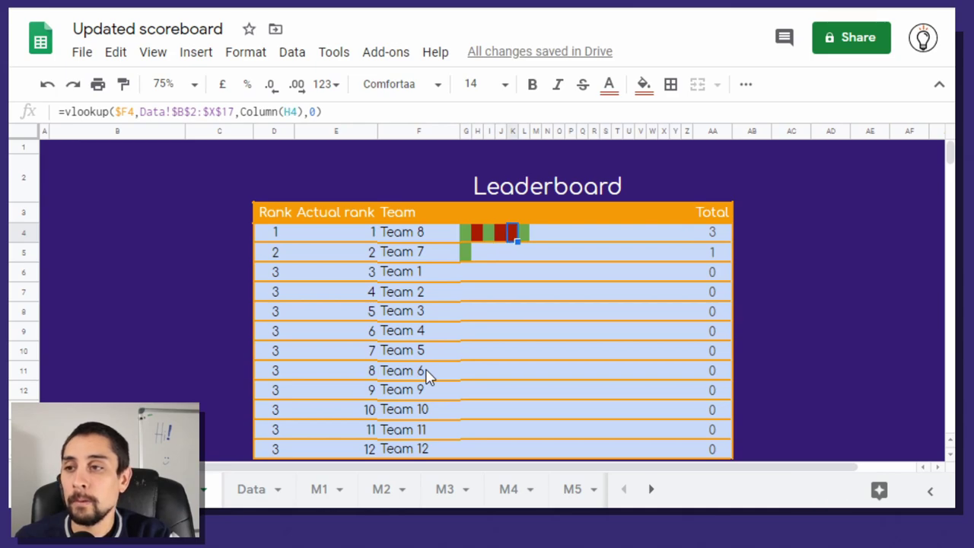
pyautogui.press('Left')
pyautogui.hotkey('ctrl', 'shift', 'Right')
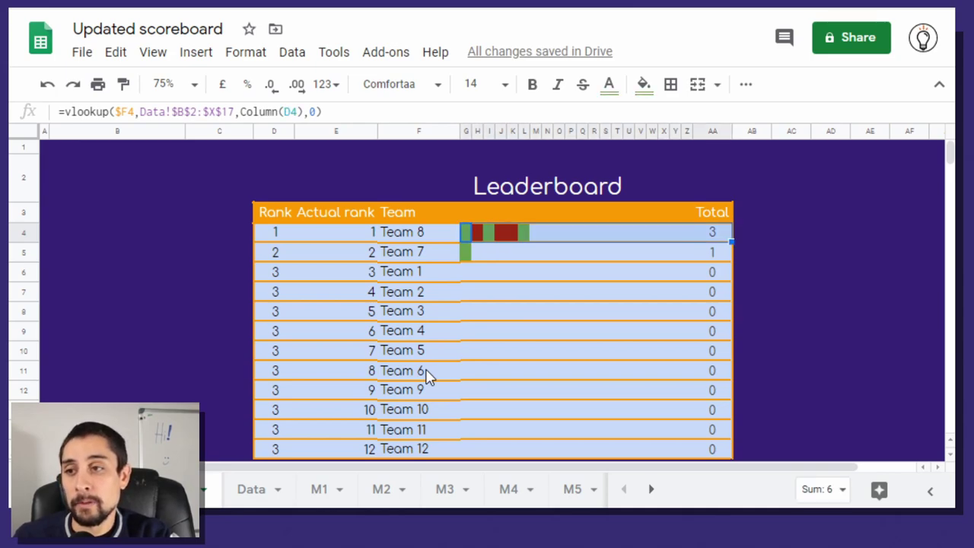
pyautogui.hotkey('shift', 'Left')
pyautogui.hotkey('shift', 'Left')
pyautogui.hotkey('shift', 'Down')
pyautogui.hotkey('shift', 'Down')
pyautogui.hotkey('shift', 'Down')
pyautogui.hotkey('shift', 'Down')
pyautogui.hotkey('shift', 'Down')
pyautogui.hotkey('shift', 'Down')
pyautogui.hotkey('shift', 'Down')
pyautogui.hotkey('shift', 'Down')
pyautogui.hotkey('shift', 'Down')
pyautogui.hotkey('shift', 'Down')
pyautogui.hotkey('shift', 'Down')
pyautogui.hotkey('shift', 'Down')
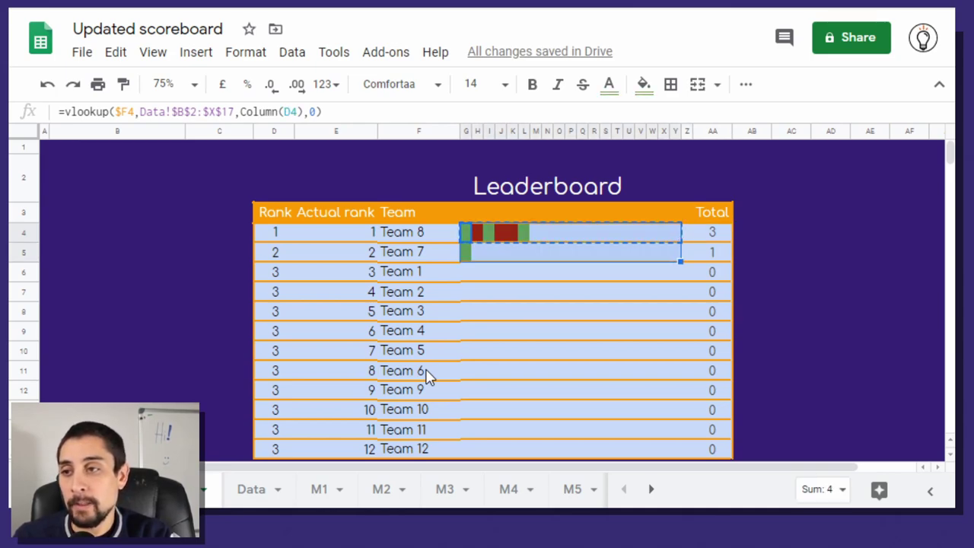
pyautogui.hotkey('ctrl', 'v')
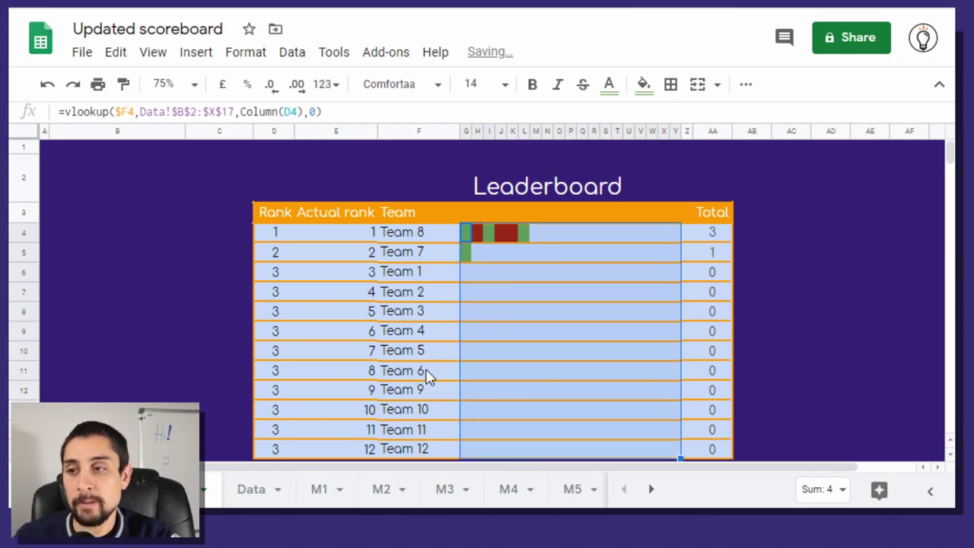
pyautogui.press('Up')
pyautogui.press('Down')
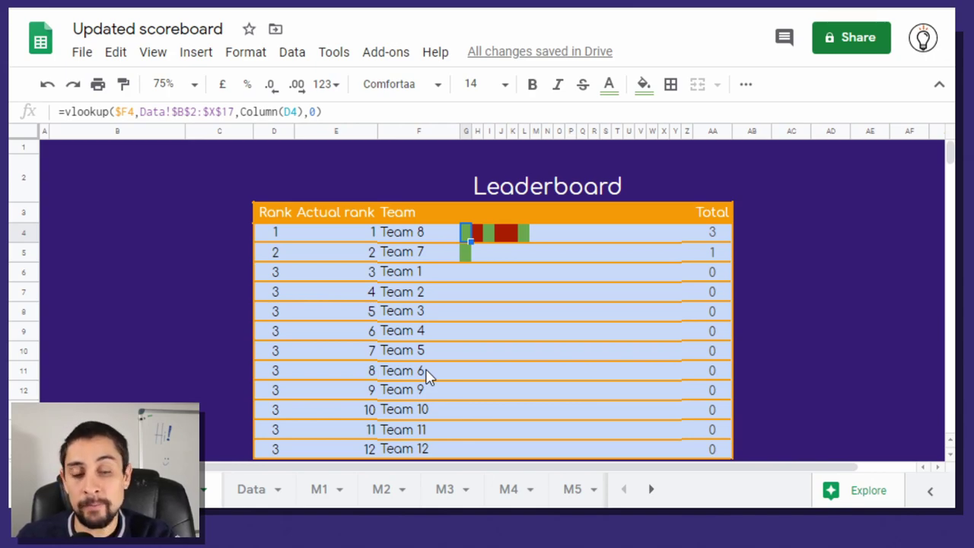
pyautogui.hotkey('ctrl', 'Right')
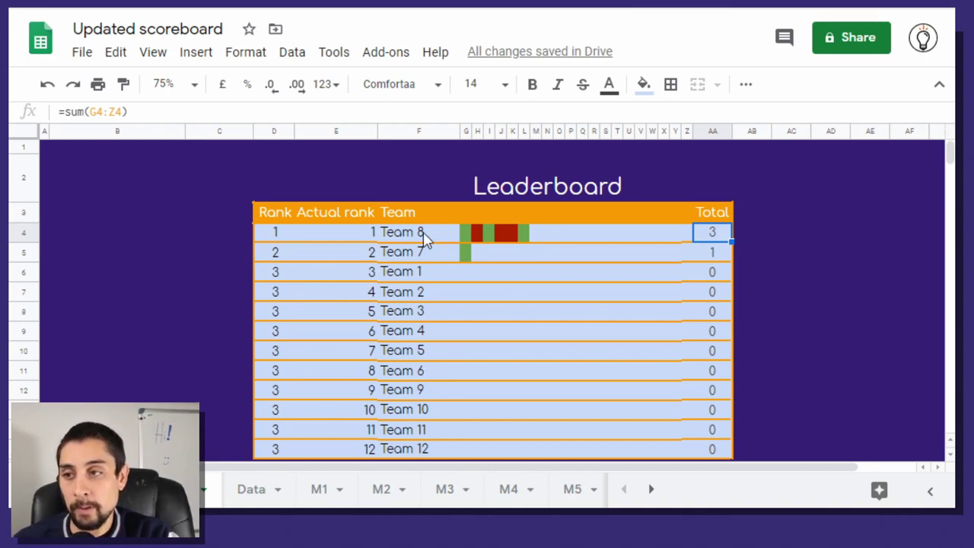
pyautogui.moveTo(470, 242); pyautogui.dragTo(677, 242)
pyautogui.click(708, 259)
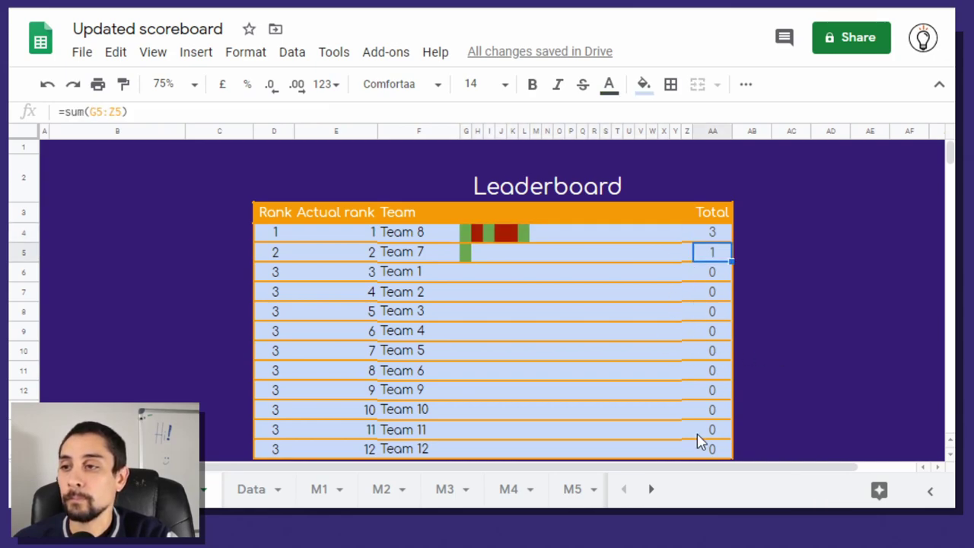
pyautogui.click(714, 234)
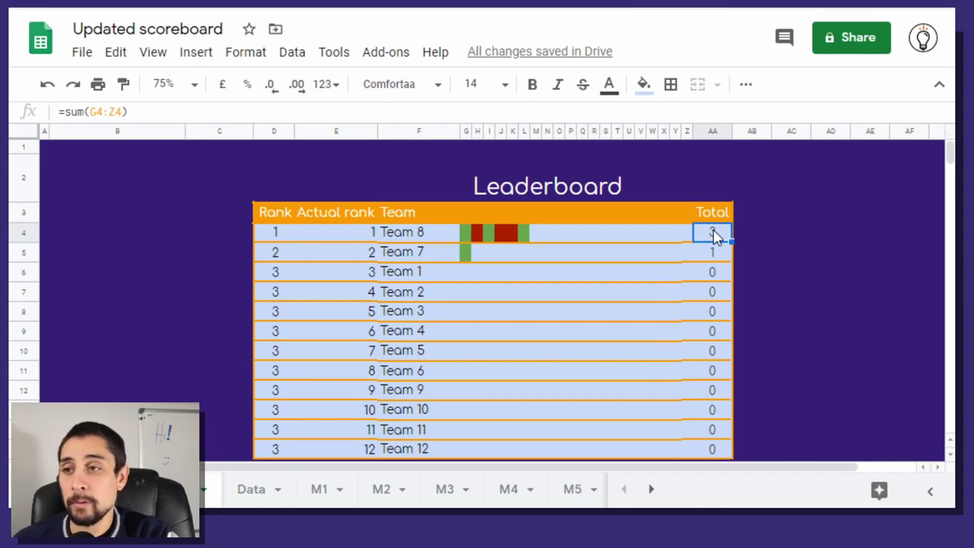
pyautogui.doubleClick(714, 234)
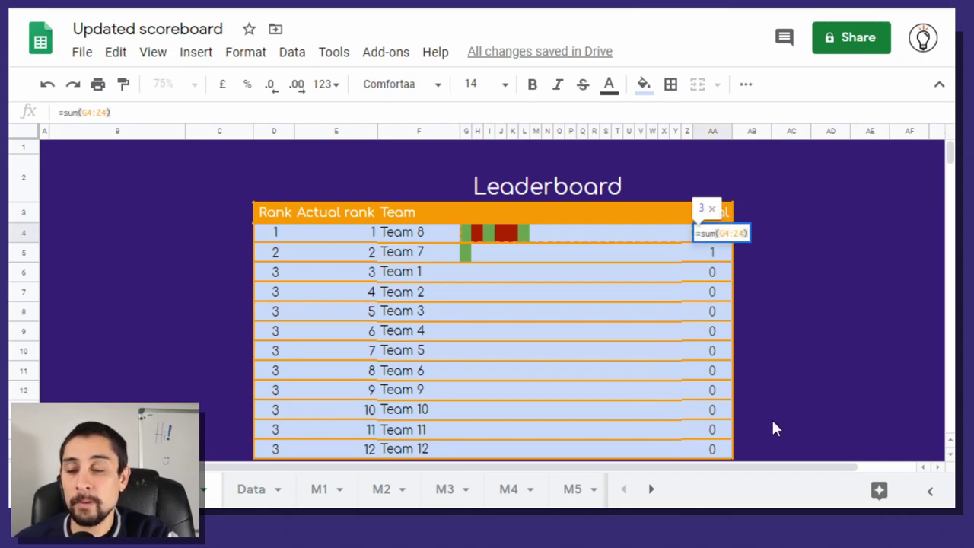
pyautogui.press('Return')
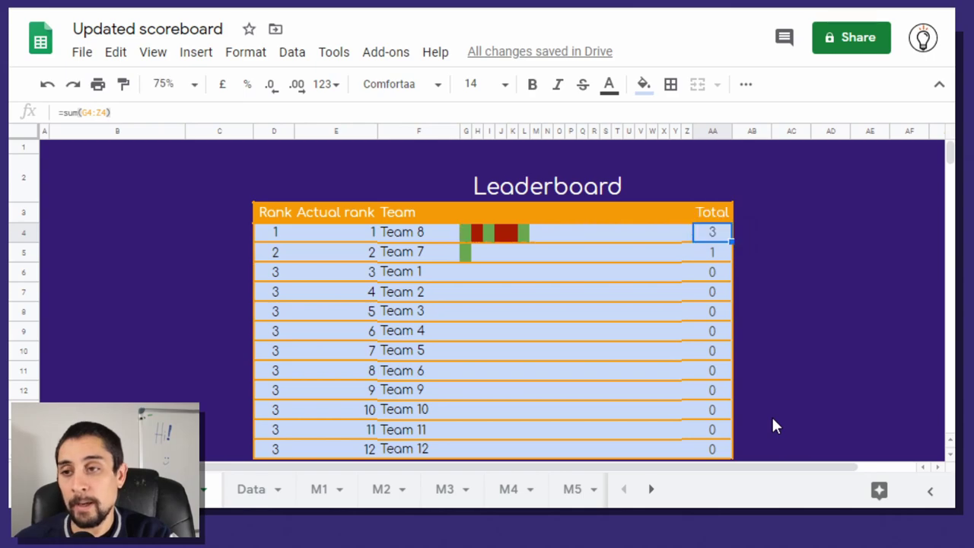
pyautogui.press('Down')
pyautogui.press('Down')
pyautogui.press('Down')
pyautogui.press('Down')
pyautogui.press('Down')
pyautogui.press('Down')
pyautogui.press('Down')
pyautogui.press('Down')
pyautogui.press('Up')
pyautogui.press('Down')
pyautogui.press('Down')
pyautogui.press('Down')
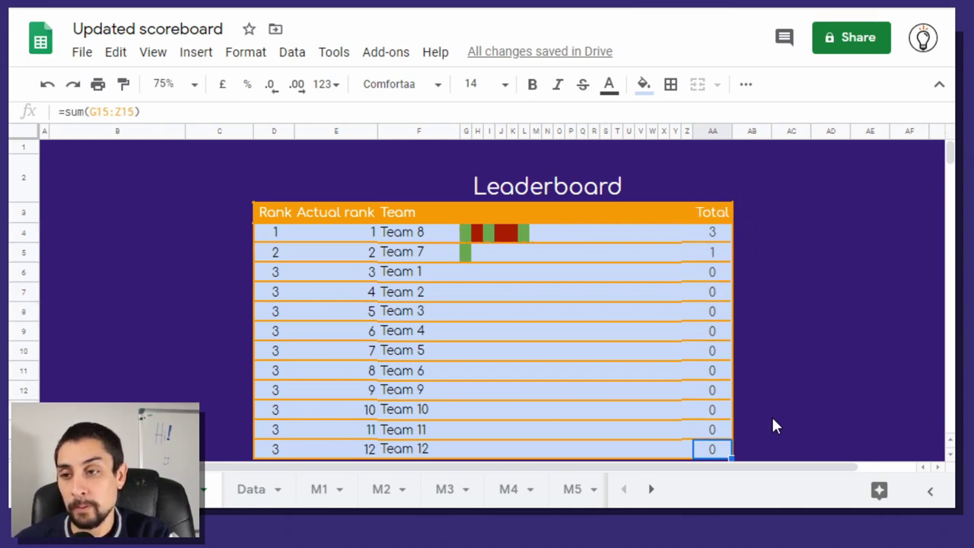
pyautogui.click(711, 232)
pyautogui.click(276, 233)
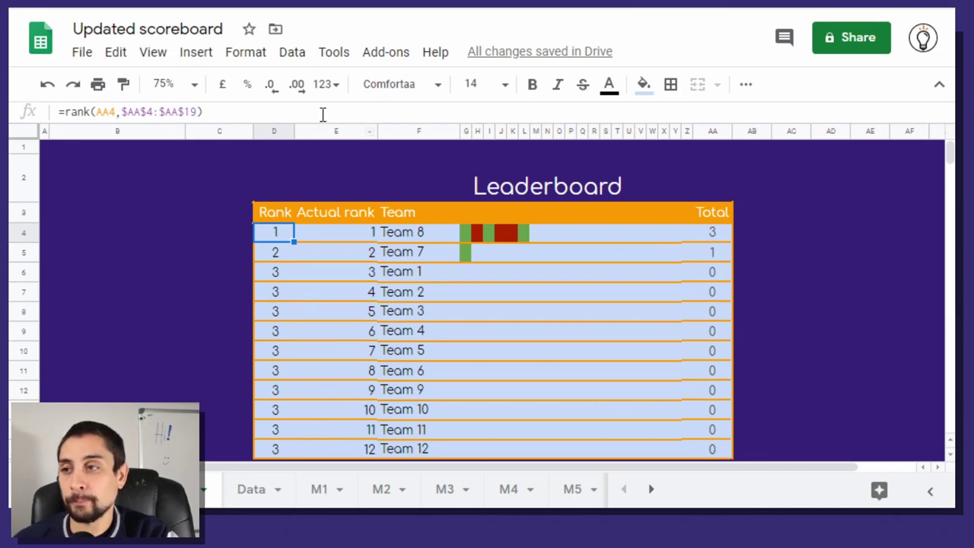
pyautogui.click(326, 130)
pyautogui.click(402, 238)
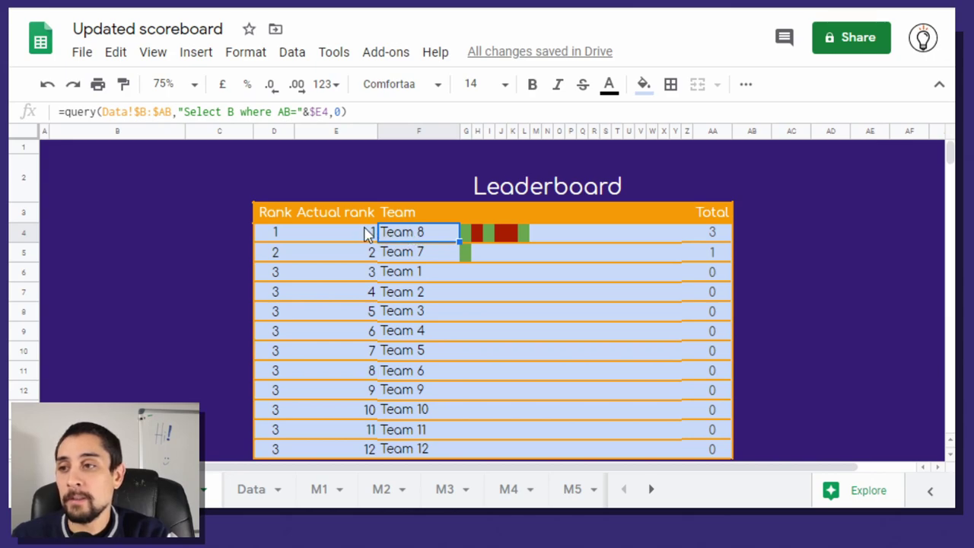
pyautogui.click(319, 239)
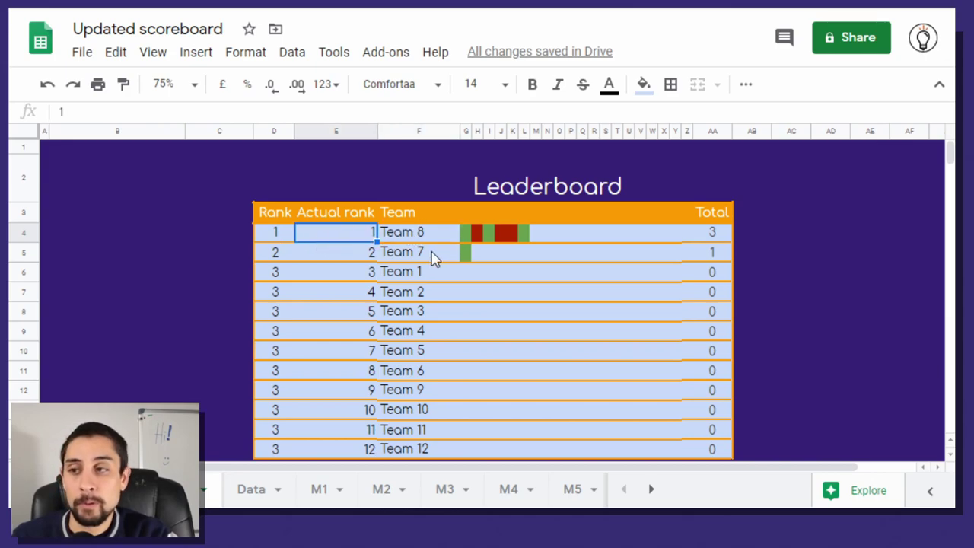
pyautogui.click(423, 236)
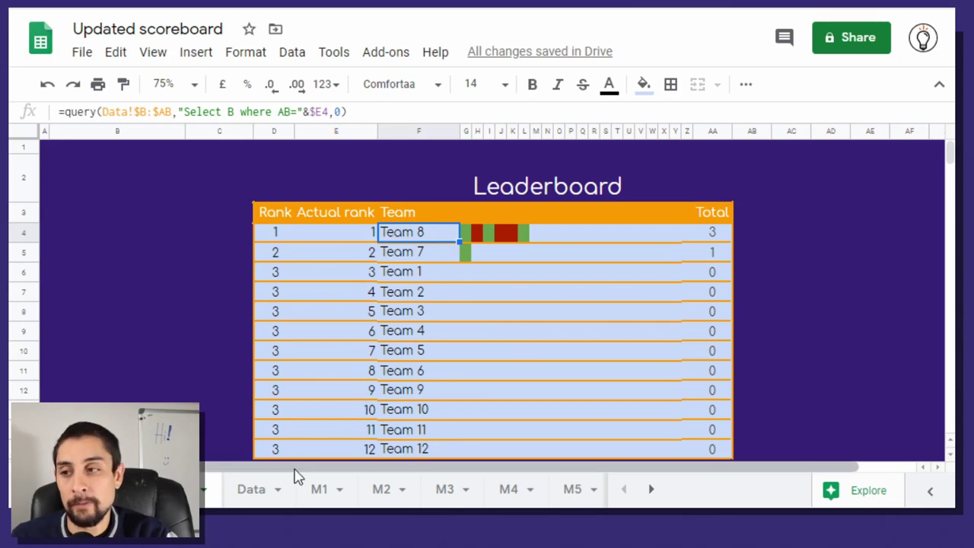
pyautogui.click(259, 495)
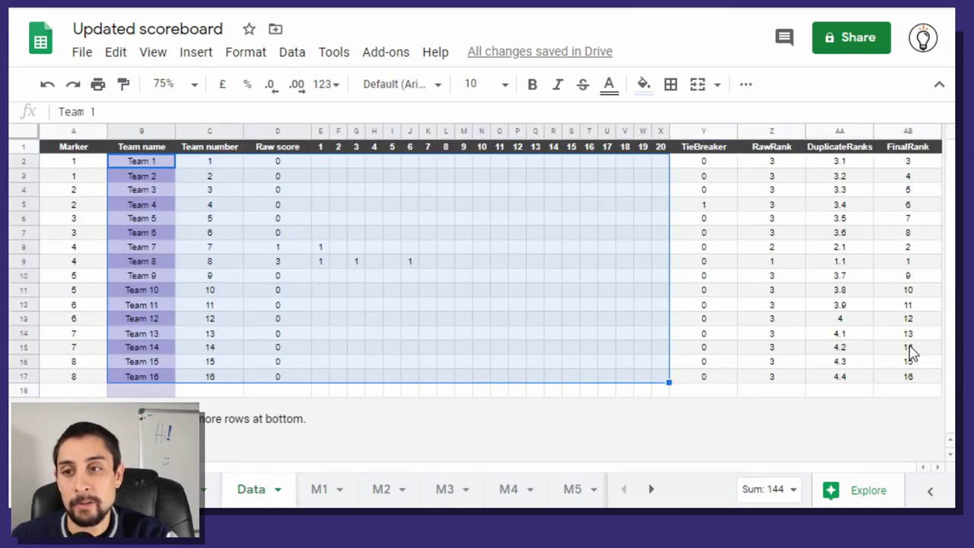
pyautogui.click(152, 489)
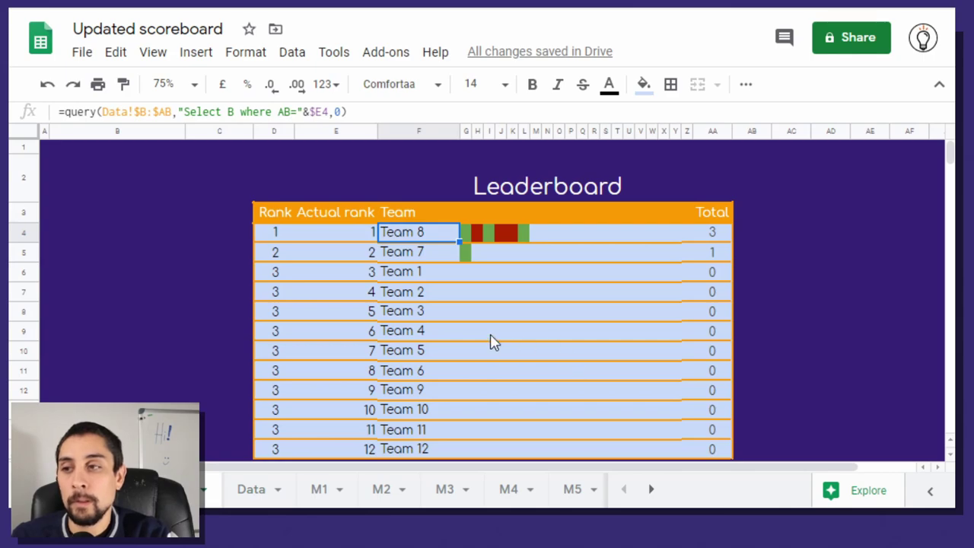
# - Hide column E (Actual rank) on the Leaderboard from its header menu
pyautogui.rightClick(327, 132)
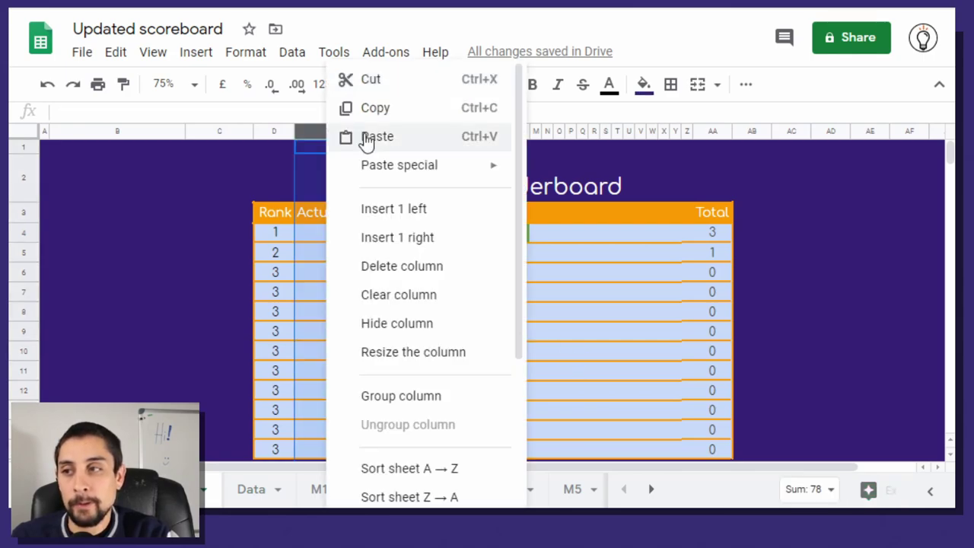
pyautogui.click(403, 324)
pyautogui.click(409, 293)
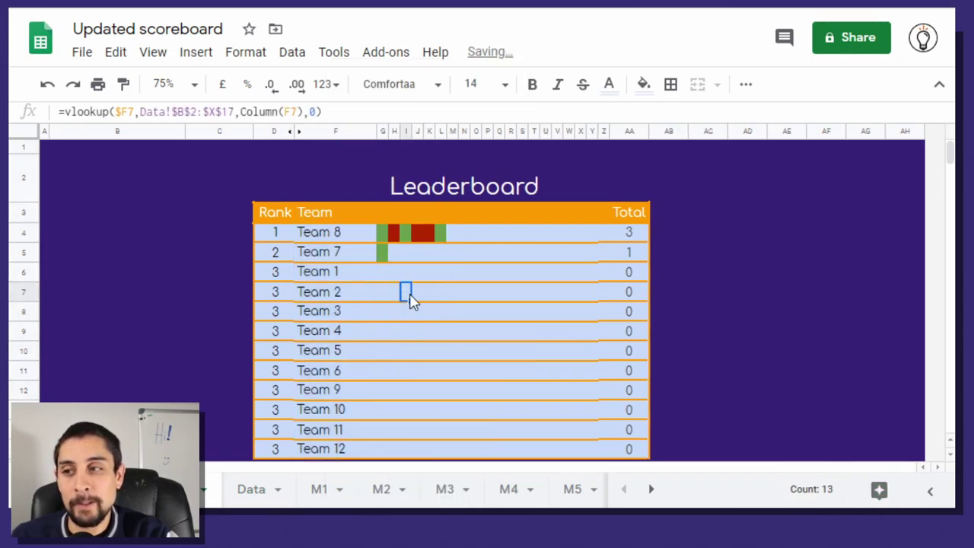
pyautogui.click(255, 232)
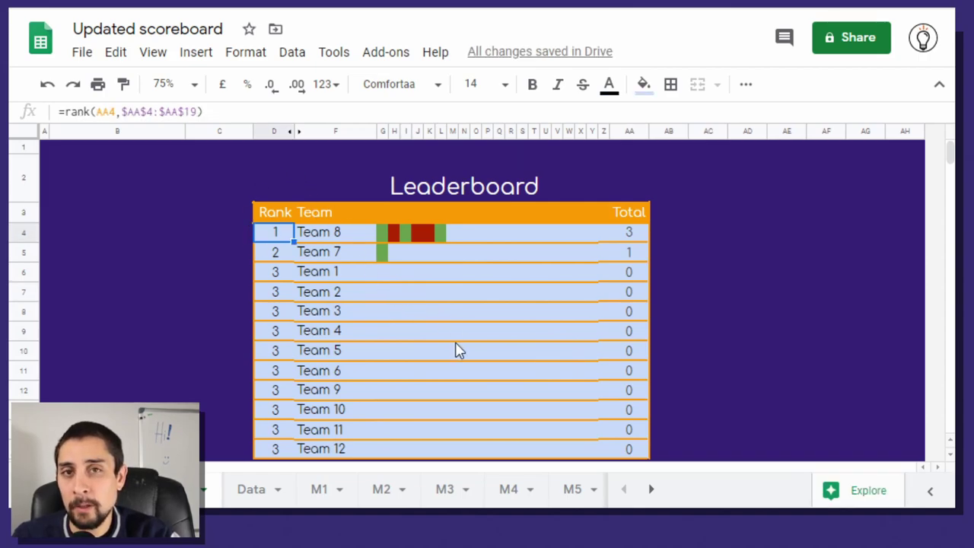